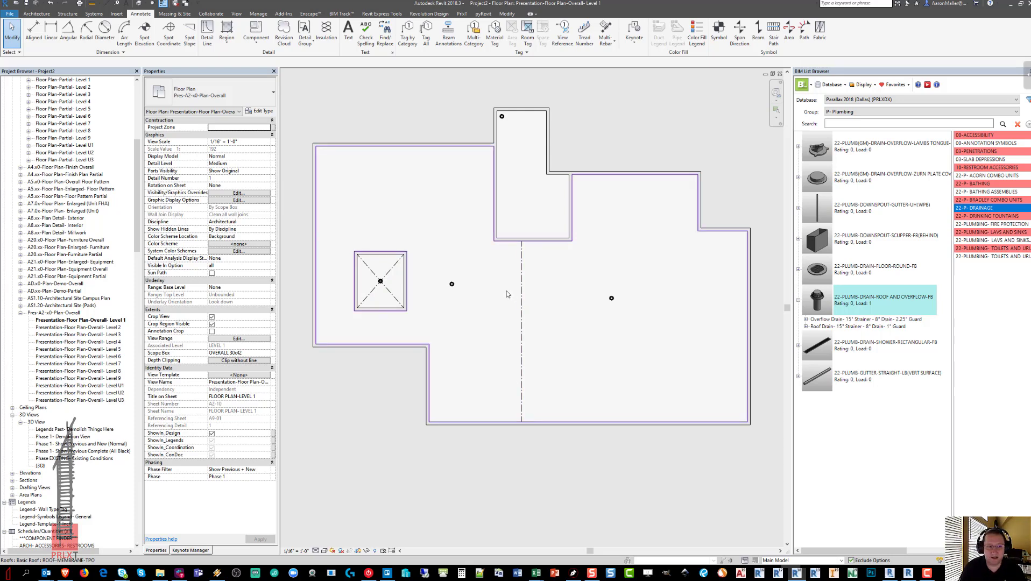
Step: Examine the main roof, the square roof and the L-shaped roof by selecting them and clearing the selection
{"action": "left_click", "coordinate": [476, 186]}
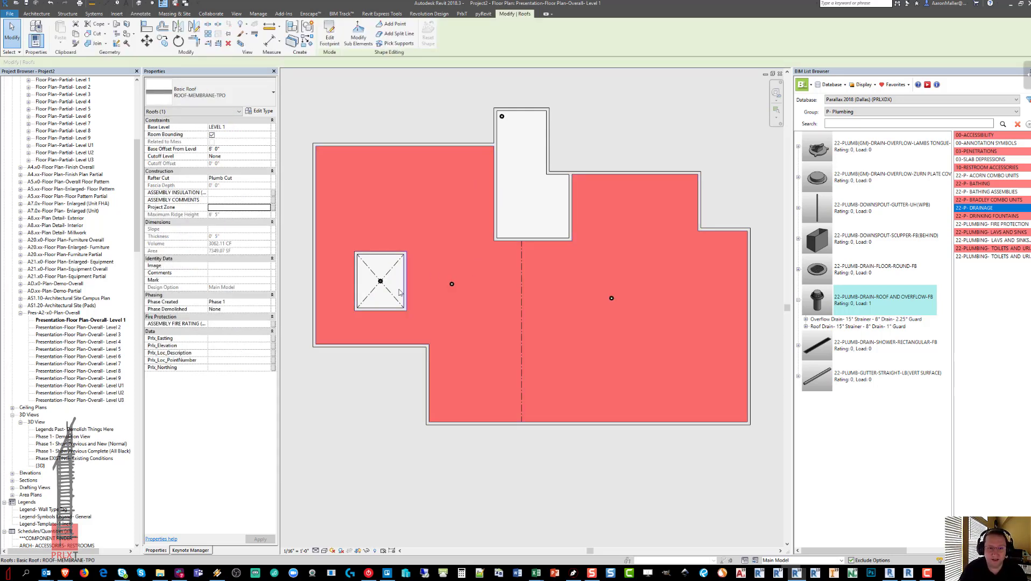
{"action": "left_click", "coordinate": [385, 270]}
{"action": "left_click", "coordinate": [496, 232], "text": "ctrl"}
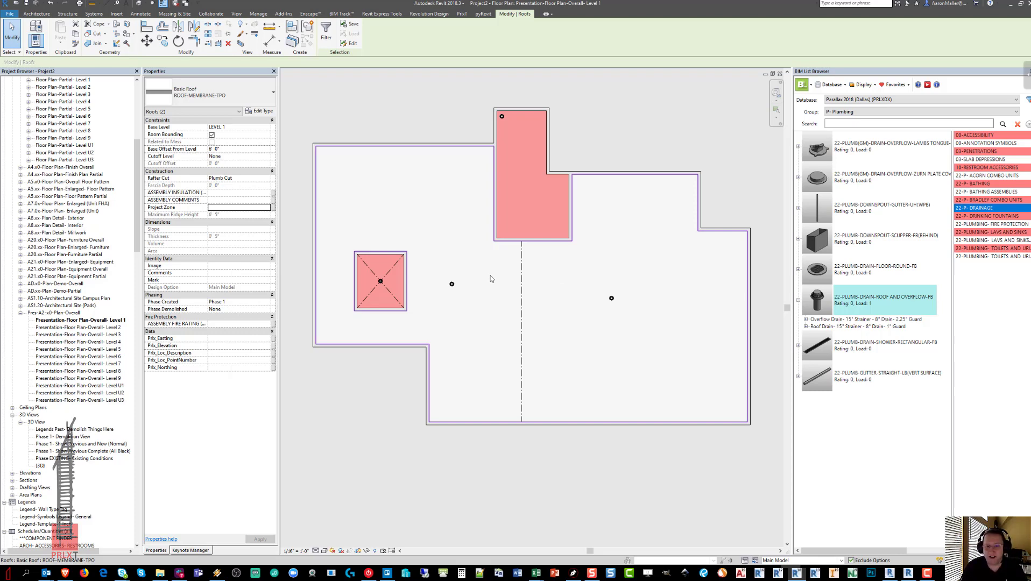
{"action": "key", "text": "Escape"}
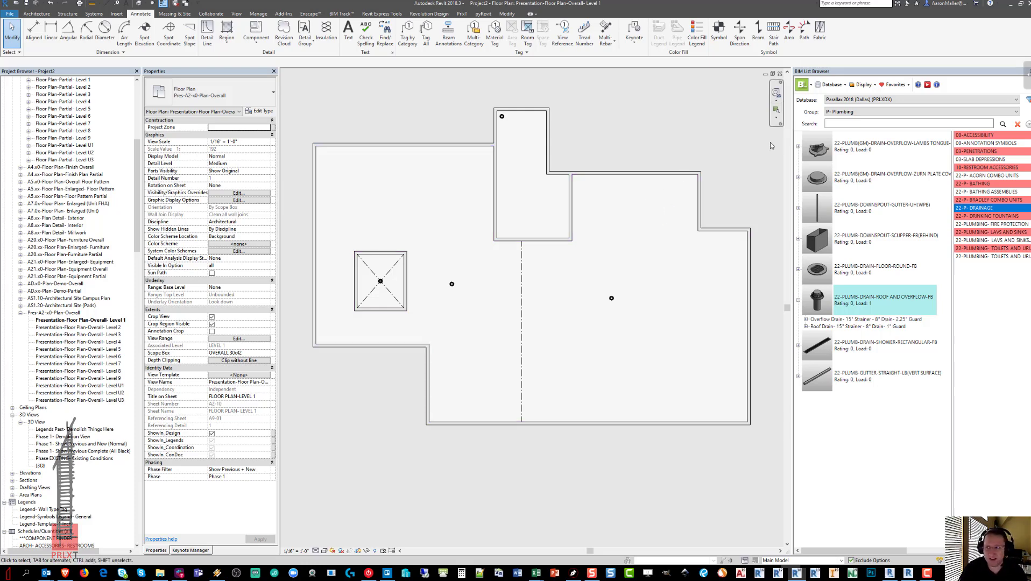
Step: Sketch temporary red arrows over the plan for the drainage directions toward the roof drains, and clear them
{"action": "left_click", "coordinate": [1026, 76]}
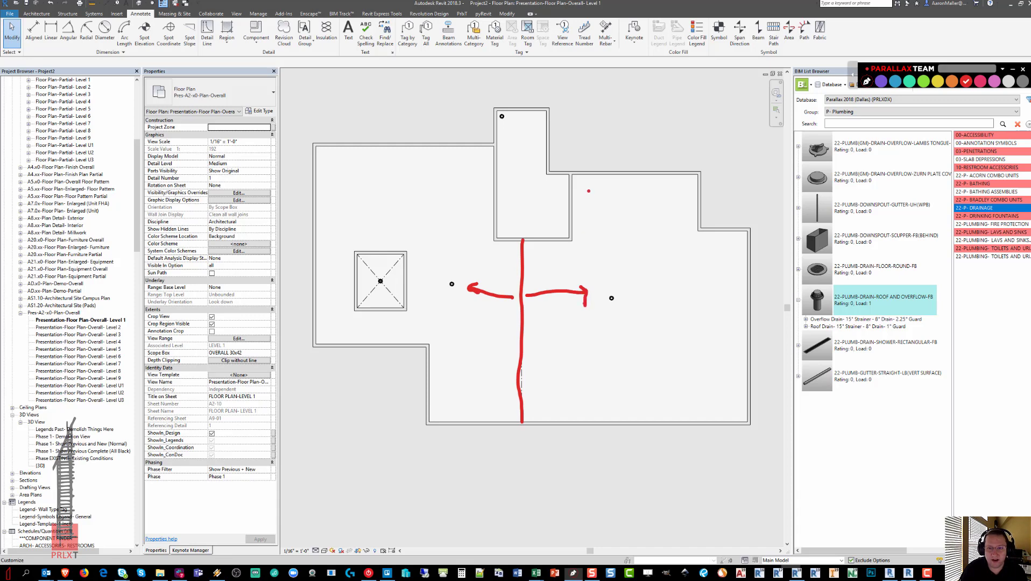
{"action": "left_click_drag", "start_coordinate": [336, 160], "coordinate": [410, 228]}
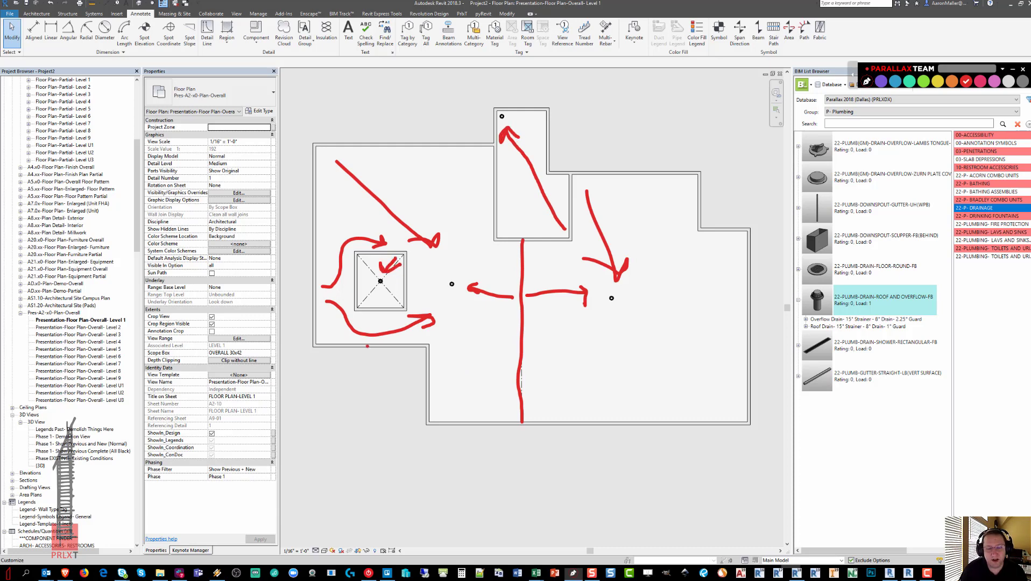
{"action": "left_click", "coordinate": [866, 82]}
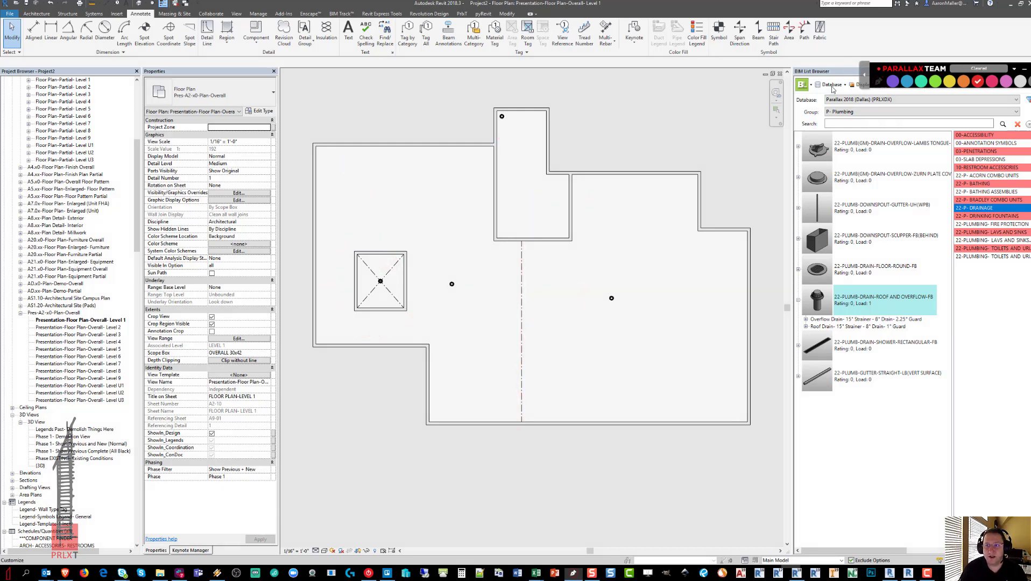
Step: Add a split line on the main roof from the western drain to the roof's northwest corner
{"action": "left_click", "coordinate": [467, 236]}
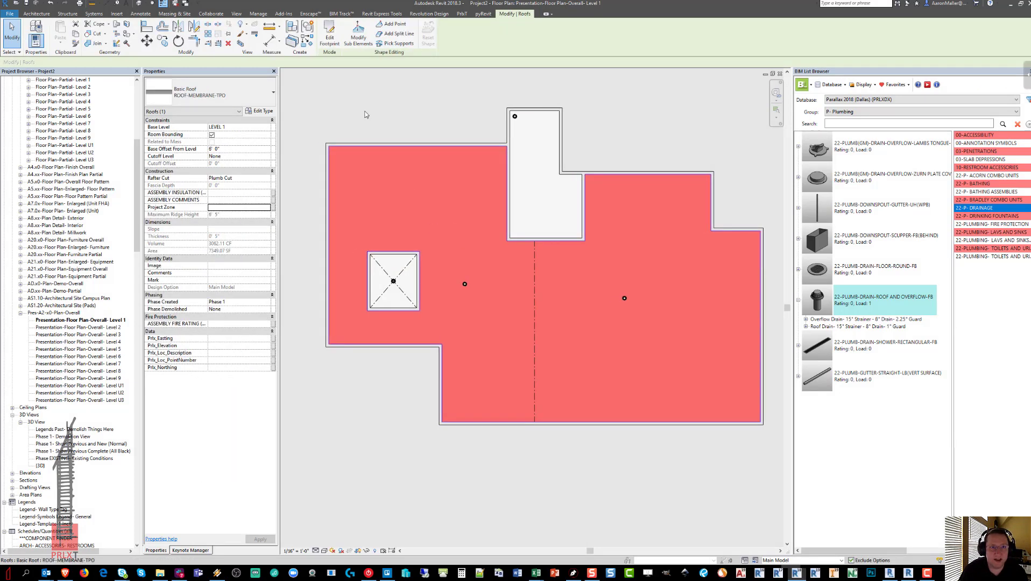
{"action": "left_click", "coordinate": [392, 33]}
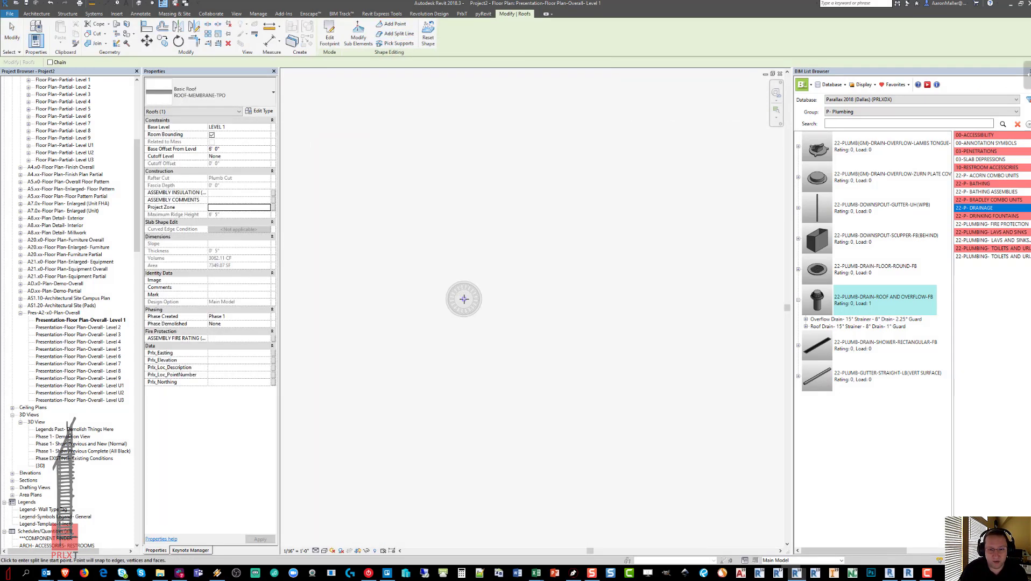
{"action": "left_click", "coordinate": [464, 299]}
{"action": "scroll", "coordinate": [444, 251], "scroll_direction": "down", "scroll_amount": 6}
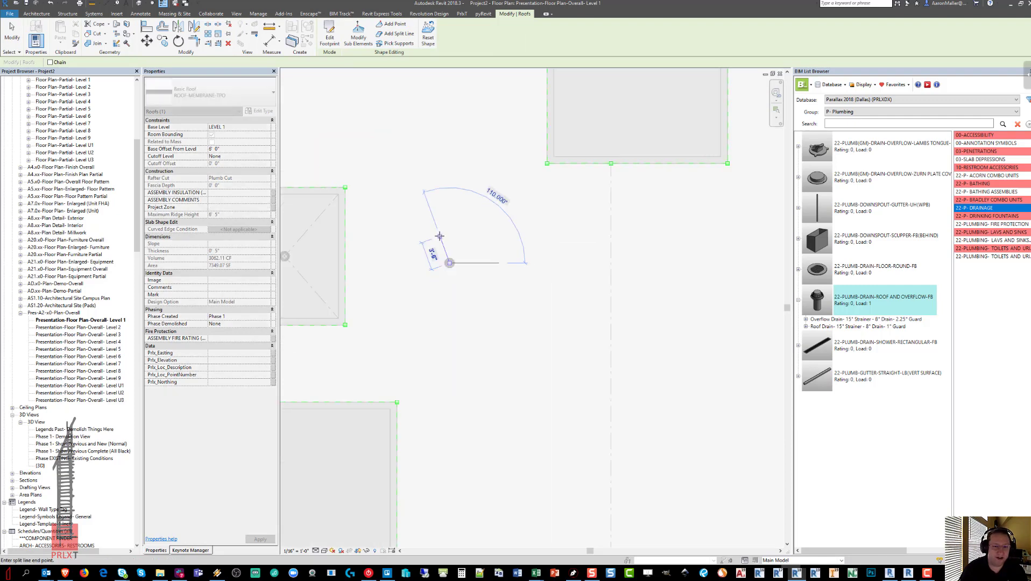
{"action": "middle_click_drag", "start_coordinate": [362, 179], "coordinate": [537, 249]}
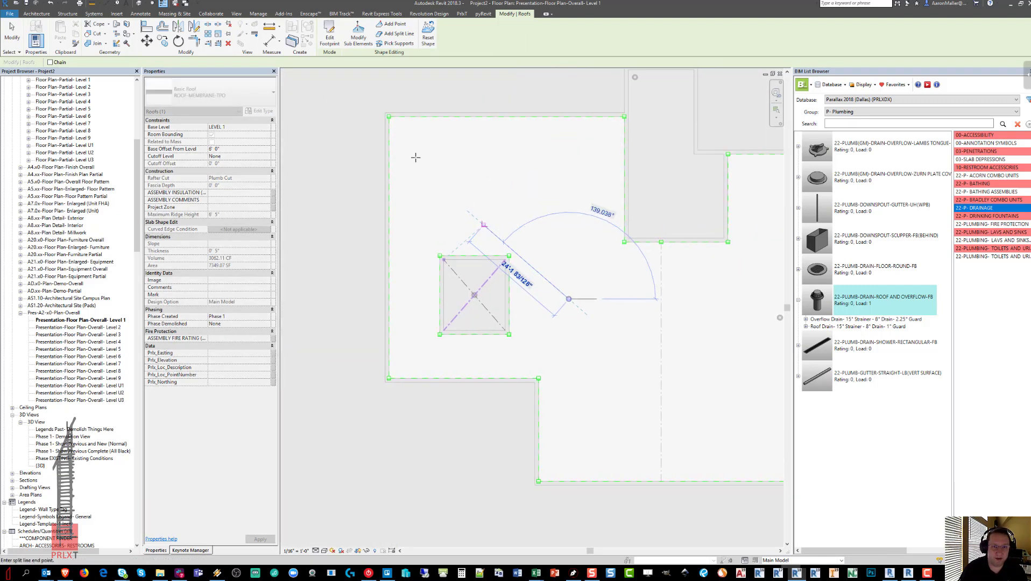
{"action": "left_click", "coordinate": [388, 116]}
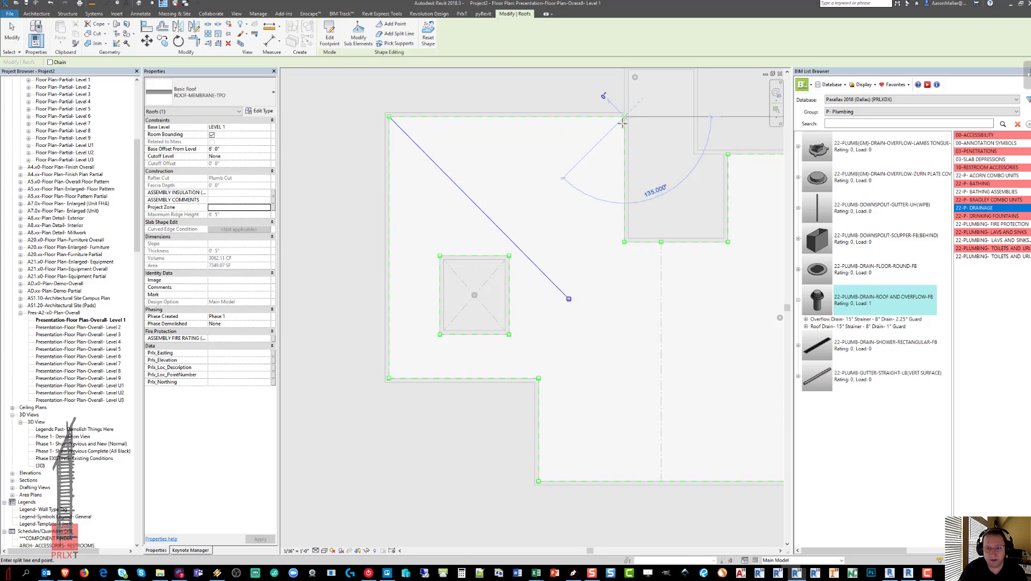
Step: Add split lines from the western drain to the north inner corner, the south end of the ridge line and the southwest corner
{"action": "left_click", "coordinate": [569, 299]}
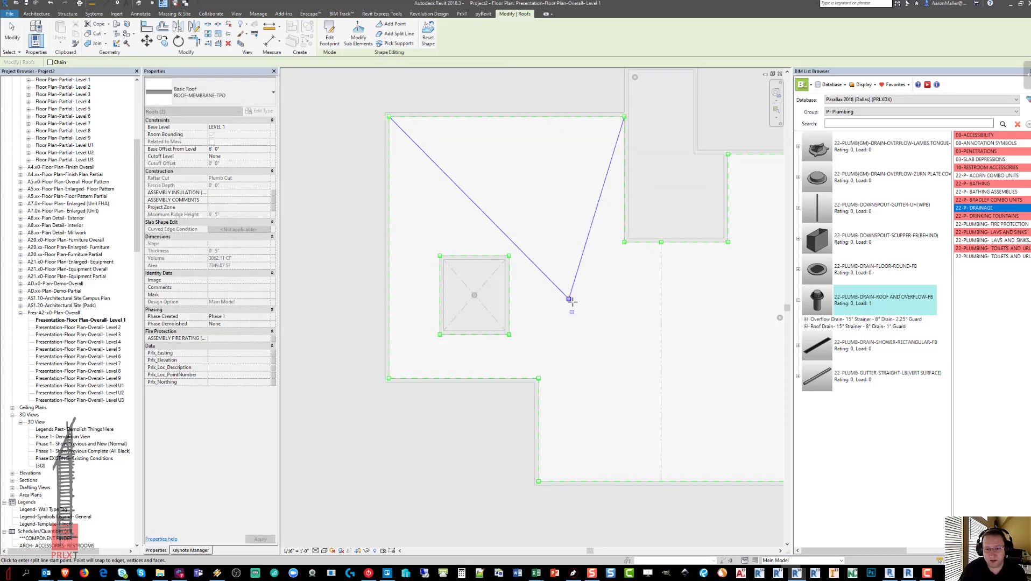
{"action": "left_click", "coordinate": [662, 481]}
{"action": "left_click", "coordinate": [568, 300]}
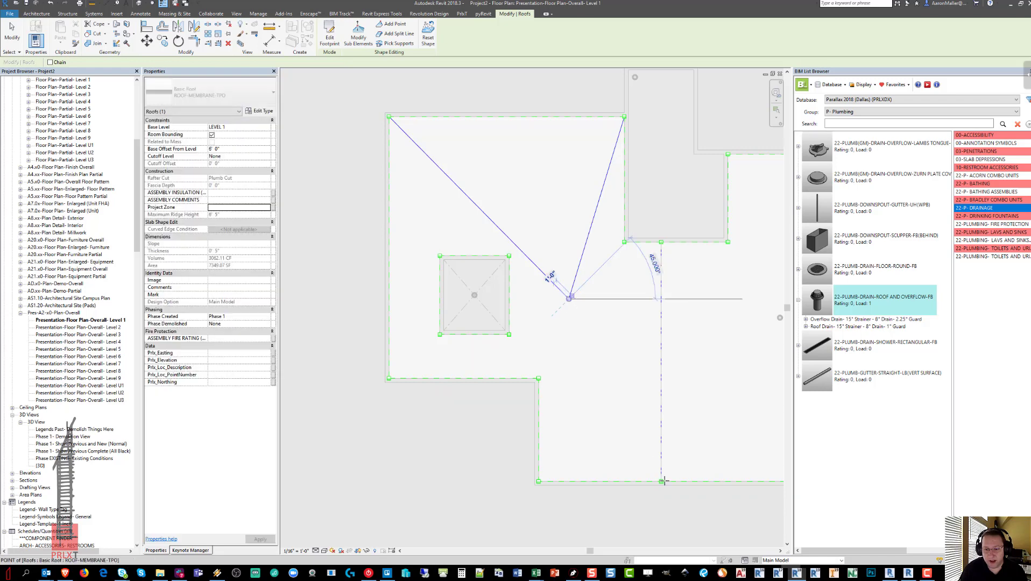
{"action": "left_click", "coordinate": [661, 481]}
{"action": "left_click", "coordinate": [569, 299]}
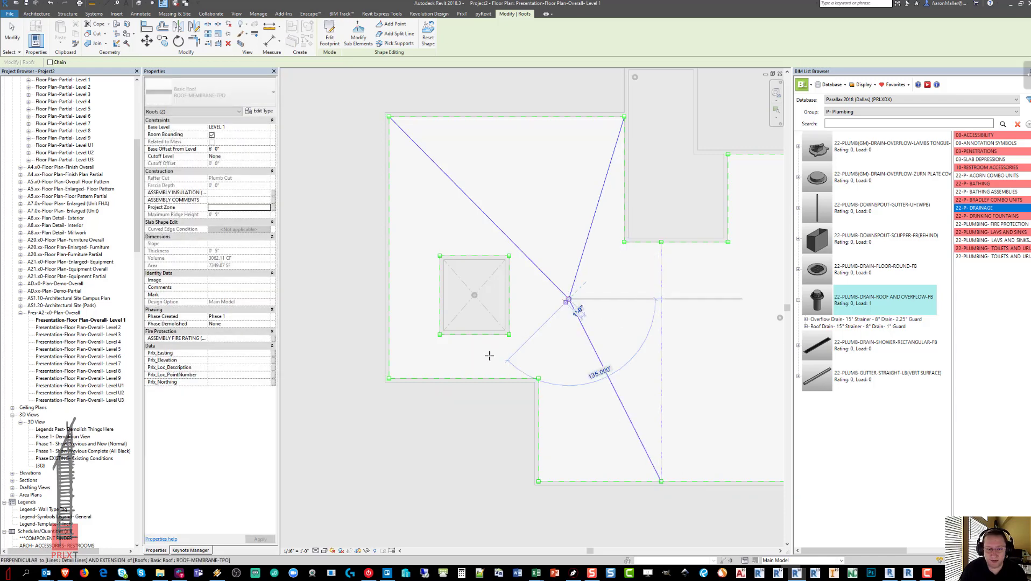
{"action": "left_click", "coordinate": [394, 376]}
{"action": "middle_click_drag", "start_coordinate": [538, 380], "coordinate": [485, 384]}
{"action": "key", "text": "Escape"}
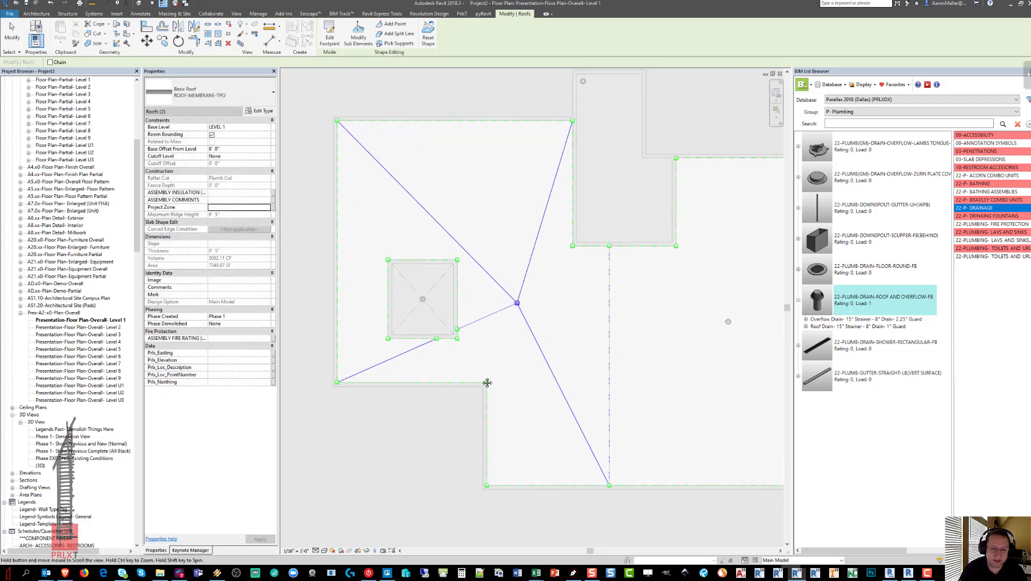
Step: Change the elevation of the main roof's shape point at the western drain
{"action": "left_click_drag", "start_coordinate": [501, 297], "coordinate": [549, 318]}
{"action": "left_click", "coordinate": [526, 302]}
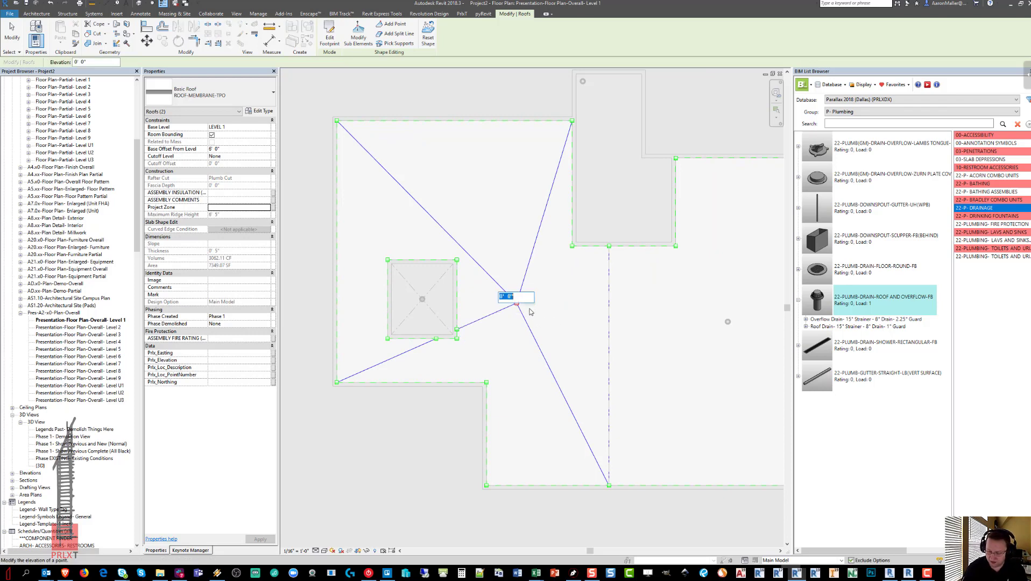
{"action": "key", "text": "Return"}
{"action": "key", "text": "Escape"}
{"action": "key", "text": "Escape"}
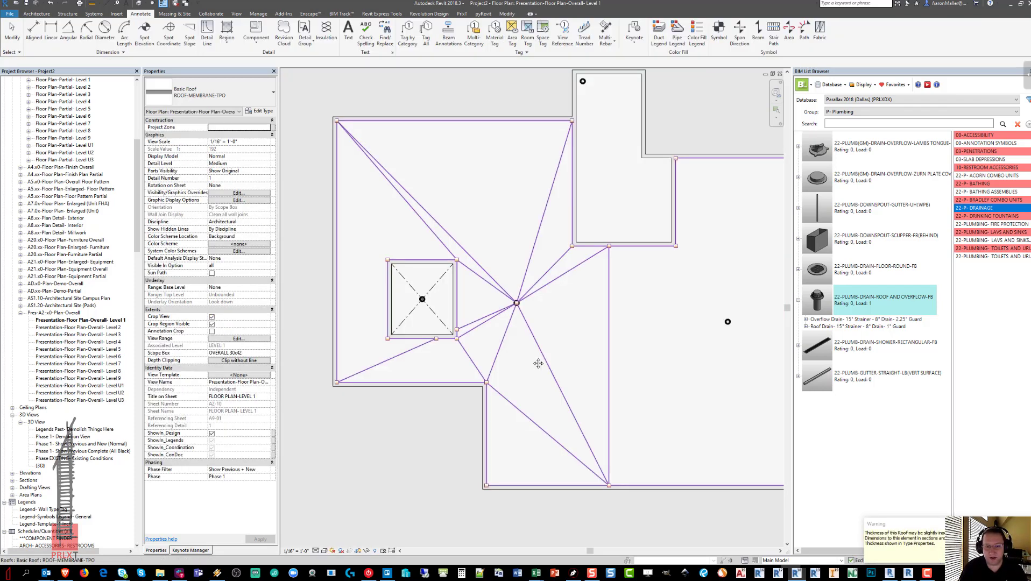
Step: Examine the fold lines running from the western drain to the roof corners, the square opening and the adjoining wall
{"action": "scroll", "coordinate": [522, 345], "scroll_direction": "down", "scroll_amount": 1}
{"action": "middle_click_drag", "start_coordinate": [522, 345], "coordinate": [507, 337]}
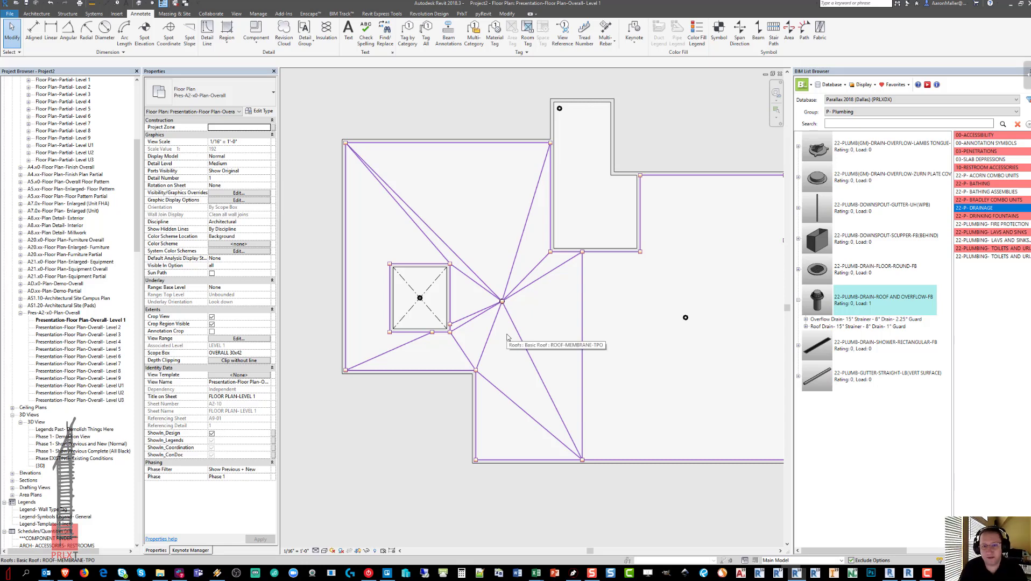
{"action": "middle_click_drag", "start_coordinate": [476, 295], "coordinate": [488, 305]}
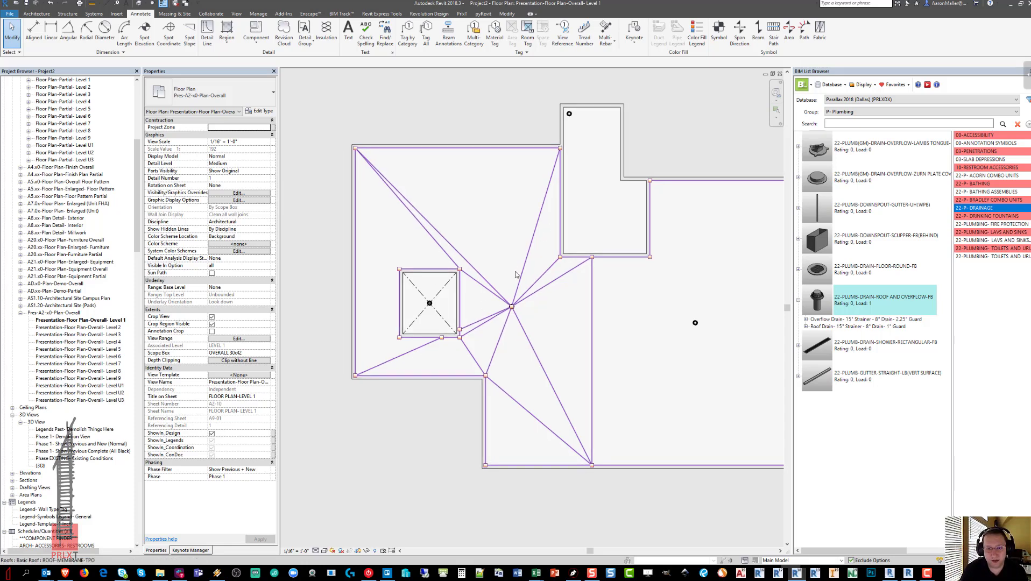
{"action": "left_click", "coordinate": [562, 150]}
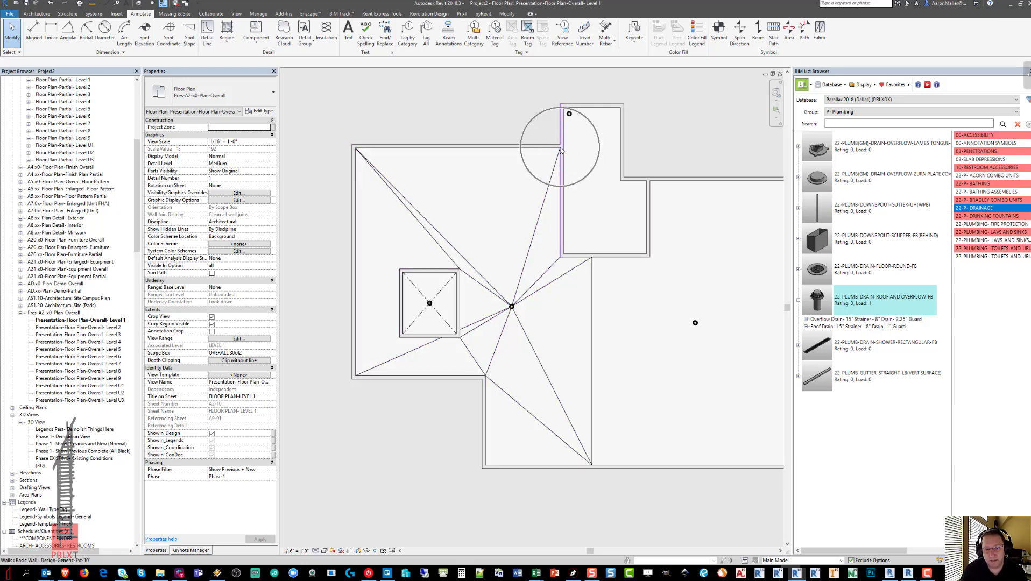
{"action": "key", "text": "Escape"}
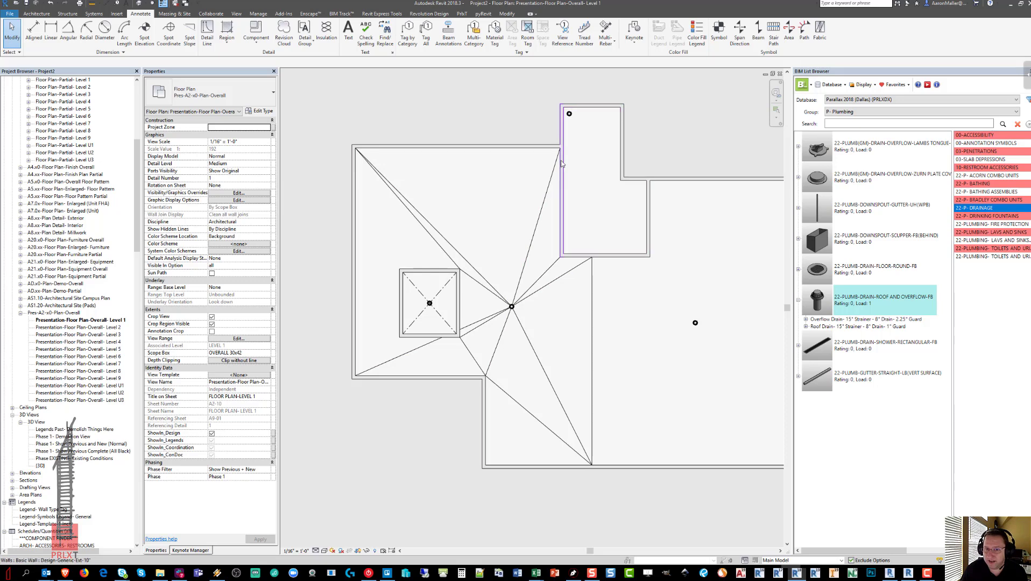
{"action": "left_click", "coordinate": [561, 204]}
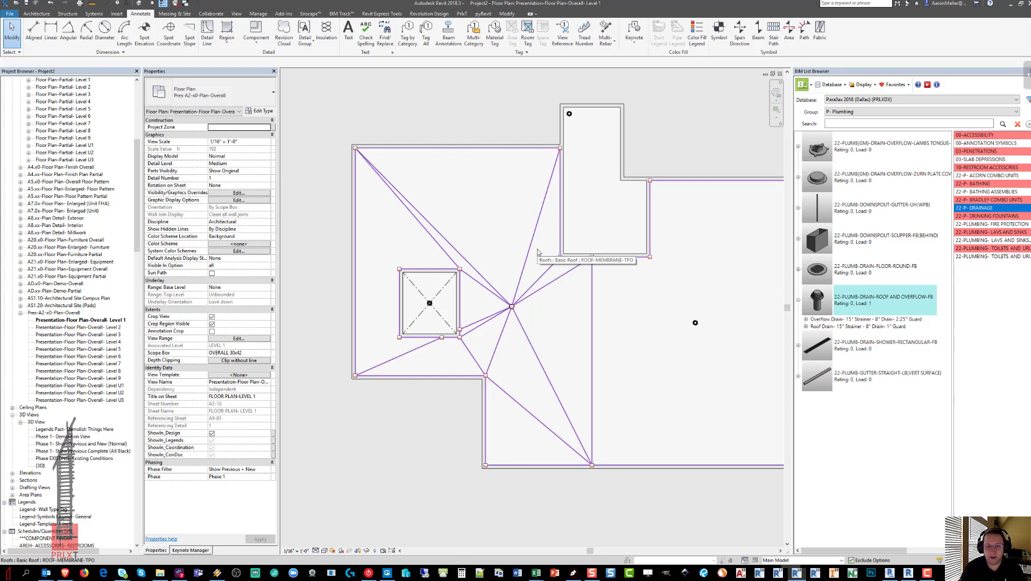
{"action": "middle_click_drag", "start_coordinate": [504, 276], "coordinate": [491, 259]}
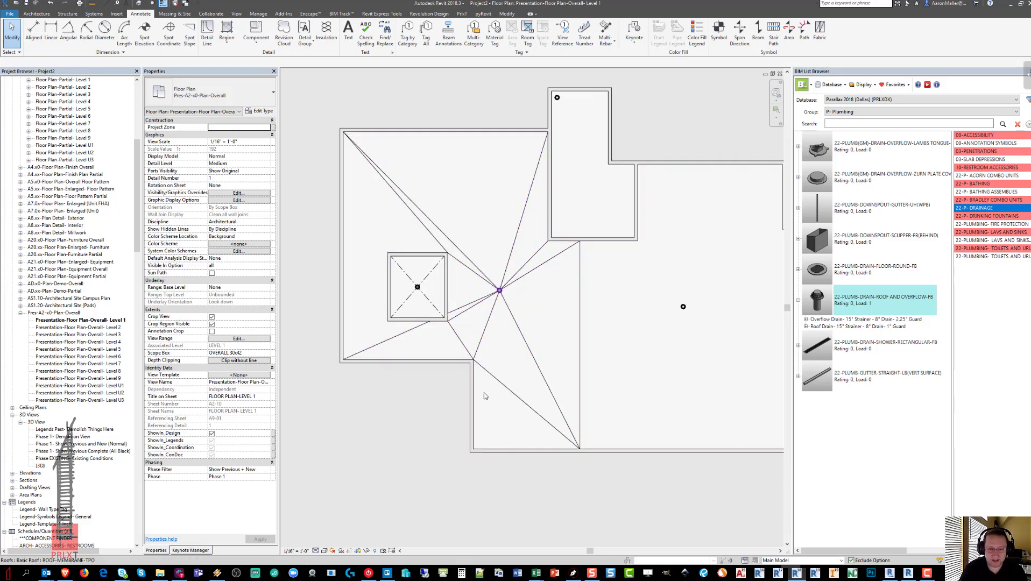
Step: Reset the shape of the main roof to remove its split lines and point elevation
{"action": "left_click", "coordinate": [410, 218]}
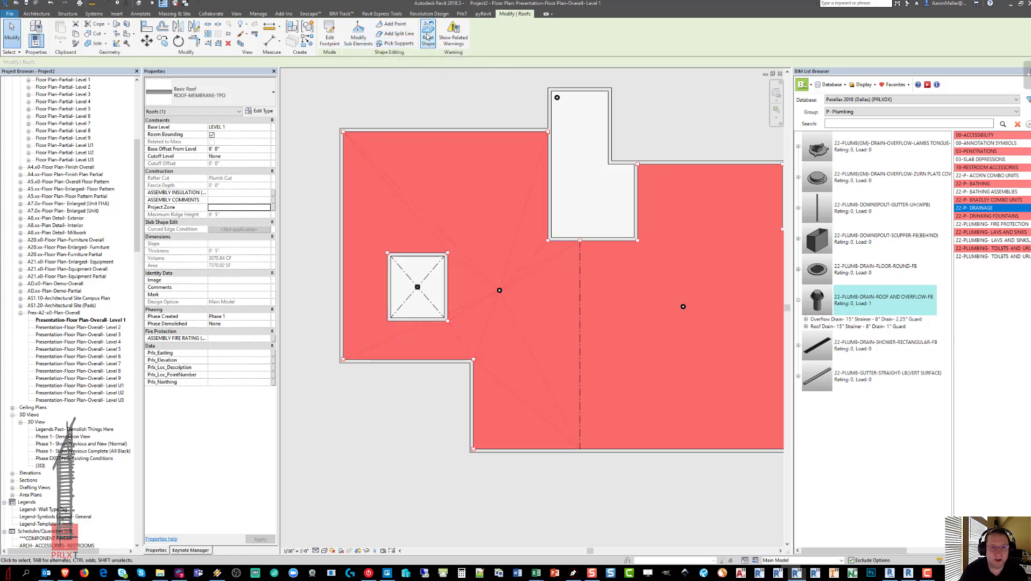
{"action": "middle_click_drag", "start_coordinate": [446, 311], "coordinate": [459, 313]}
{"action": "key", "text": "Escape"}
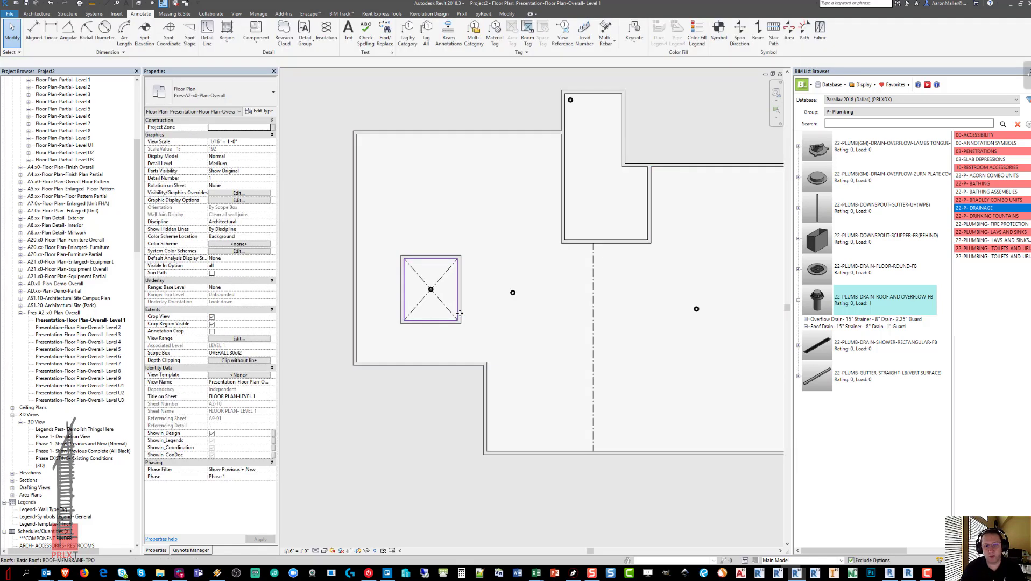
{"action": "left_click", "coordinate": [522, 233]}
{"action": "scroll", "coordinate": [523, 232], "scroll_direction": "up", "scroll_amount": 1}
{"action": "mouse_move", "coordinate": [515, 244]}
{"action": "middle_mouse_down"}
{"action": "mouse_move", "coordinate": [469, 254]}
{"action": "mouse_move", "coordinate": [502, 256]}
{"action": "middle_mouse_up"}
{"action": "scroll", "coordinate": [469, 253], "scroll_direction": "down", "scroll_amount": 1}
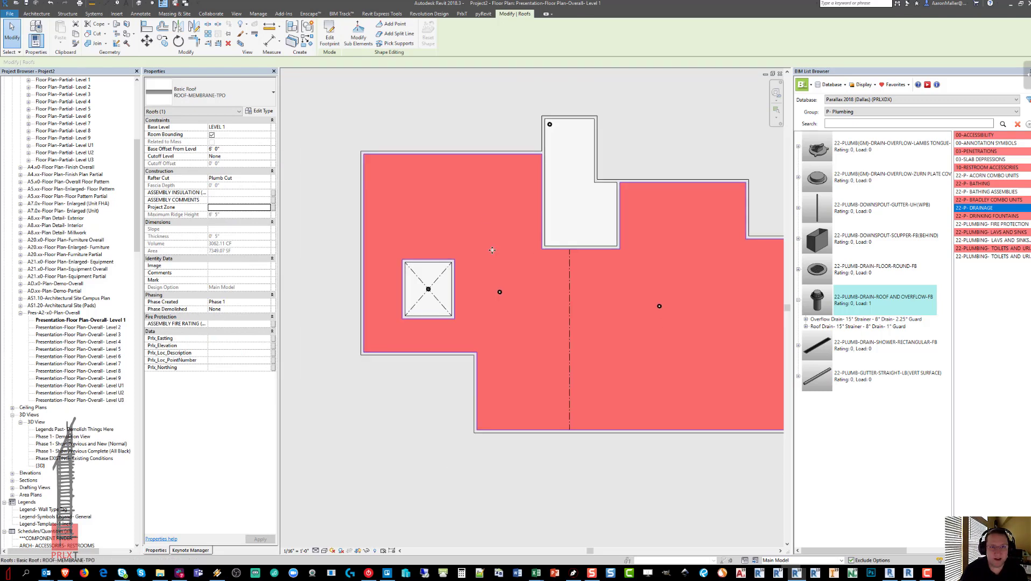
{"action": "key", "text": "Escape"}
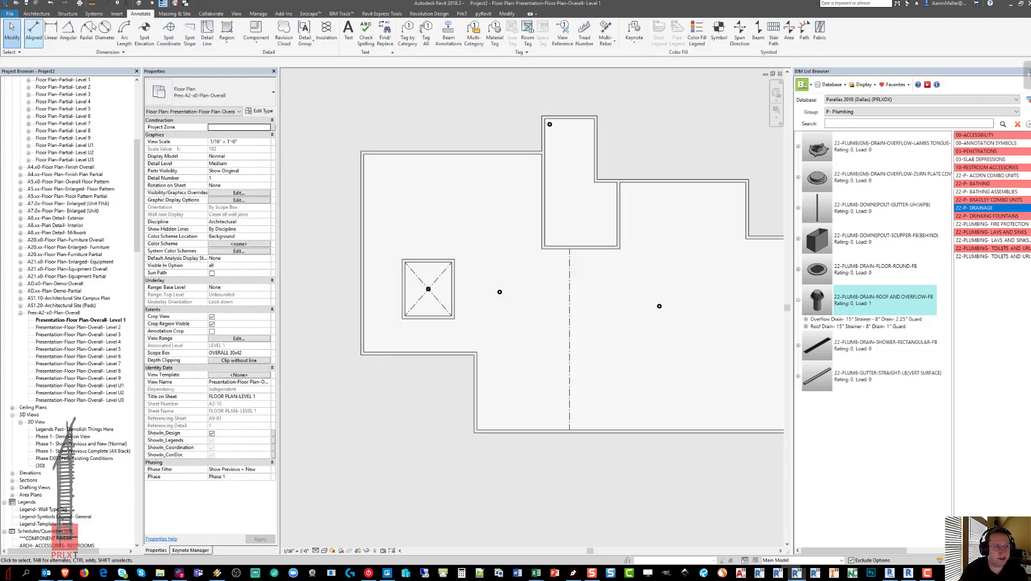
Step: Draw 01 CENTERLINE detail lines extending the ridge line north to the main roof's north edge and west to its inner corner
{"action": "left_click", "coordinate": [206, 29]}
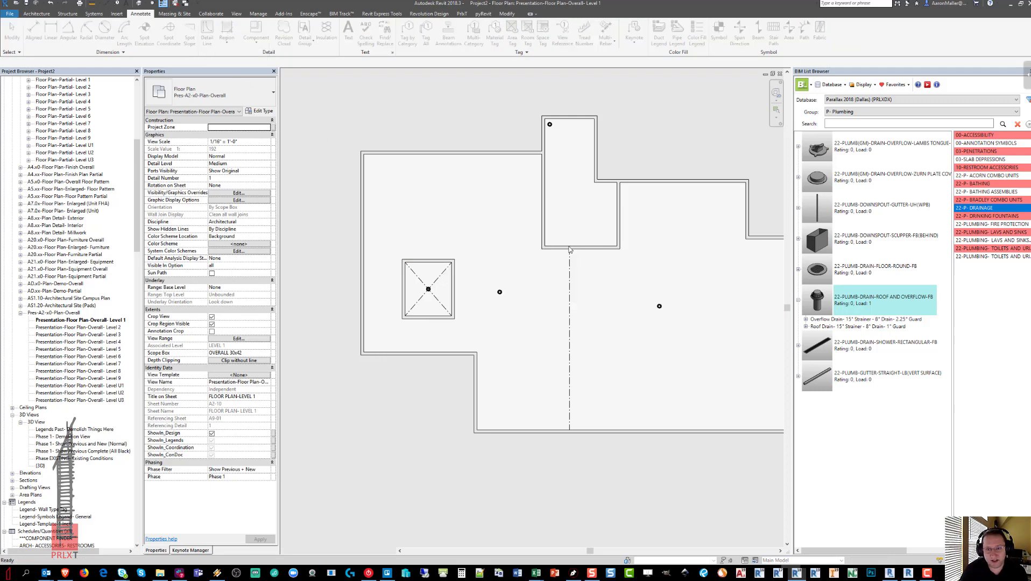
{"action": "left_click", "coordinate": [569, 249]}
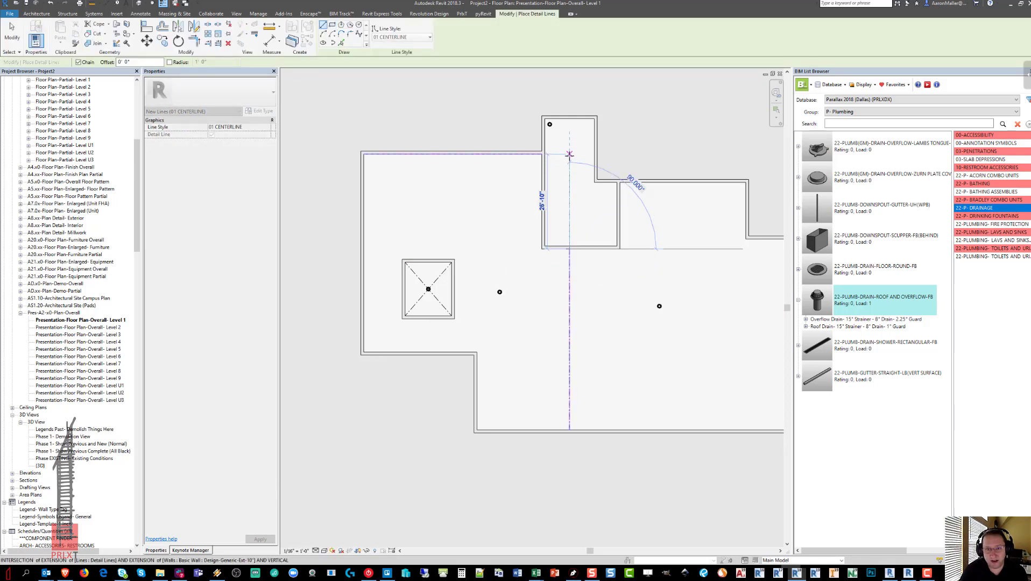
{"action": "left_click", "coordinate": [569, 154]}
{"action": "key", "text": "Escape"}
Step: Draw 01 CENTERLINE detail lines south from the roof's southwest corner and along the south edge to complete the western drainage rectangle
{"action": "left_click", "coordinate": [363, 352]}
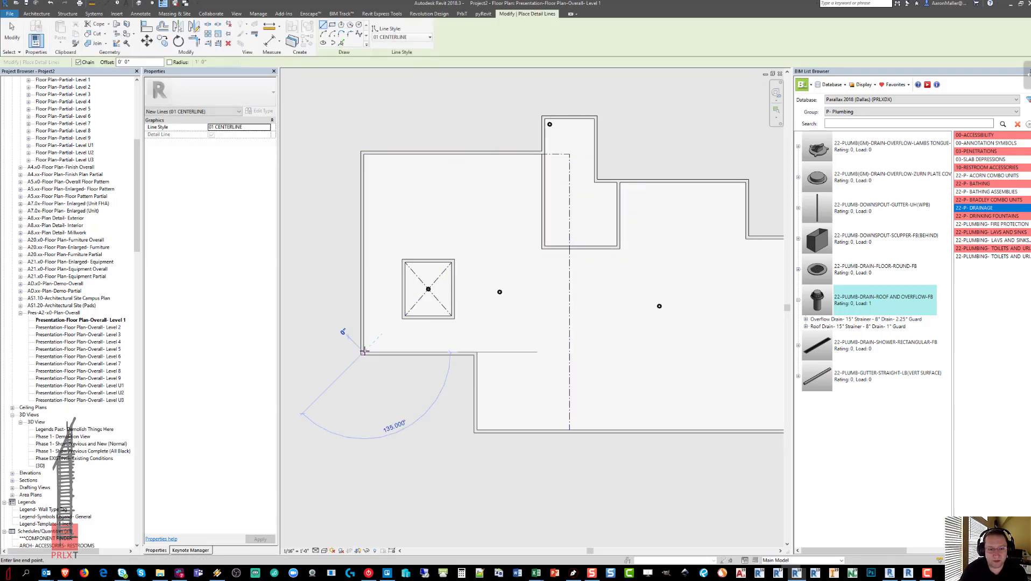
{"action": "left_click", "coordinate": [365, 432]}
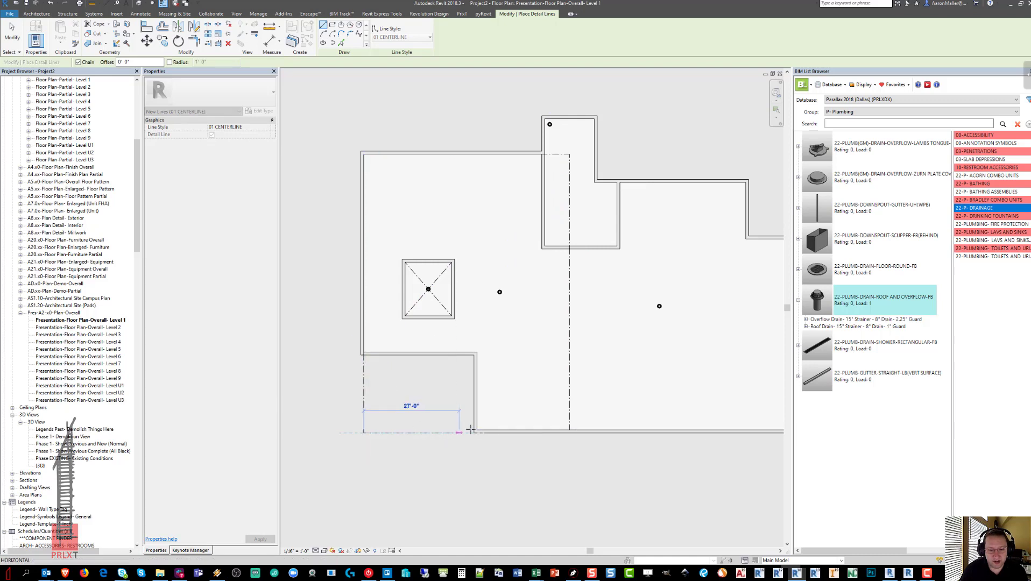
{"action": "key", "text": "Escape"}
{"action": "left_click", "coordinate": [569, 430]}
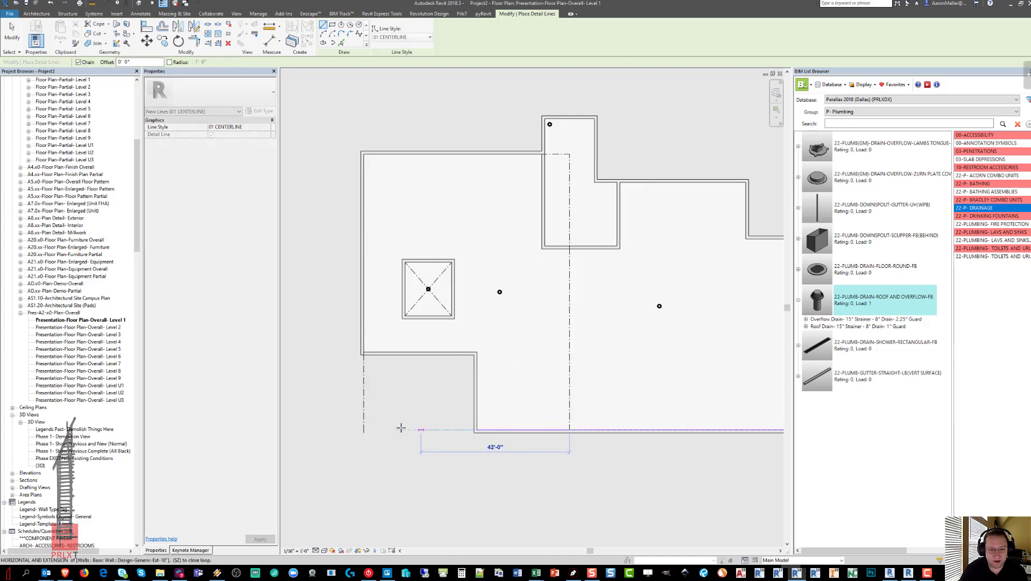
{"action": "left_click", "coordinate": [364, 429]}
{"action": "key", "text": "Escape"}
{"action": "key", "text": "Escape"}
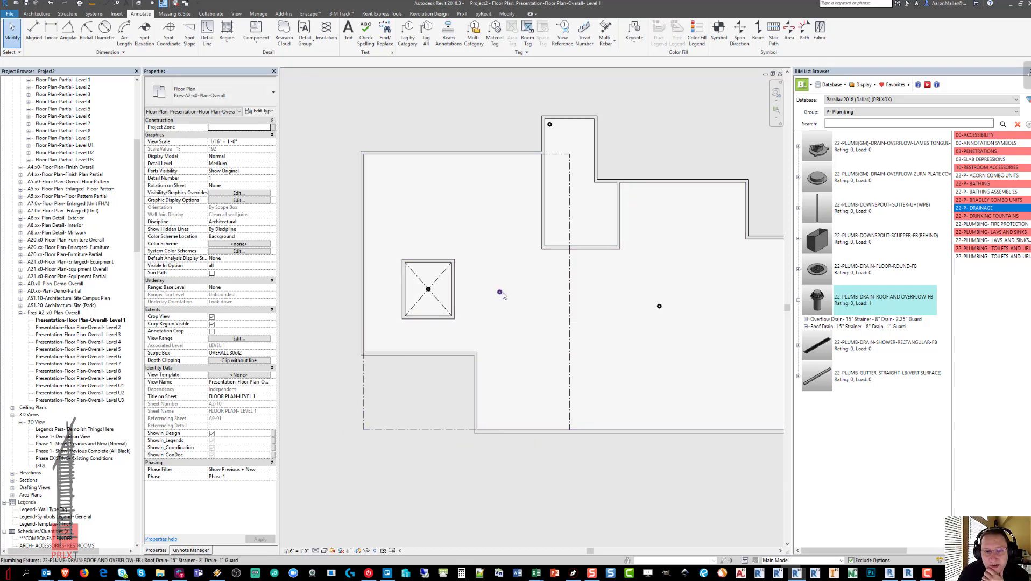
Step: Edit the main roof's footprint and delete the square opening's boundary lines around the small roof
{"action": "left_click", "coordinate": [503, 250]}
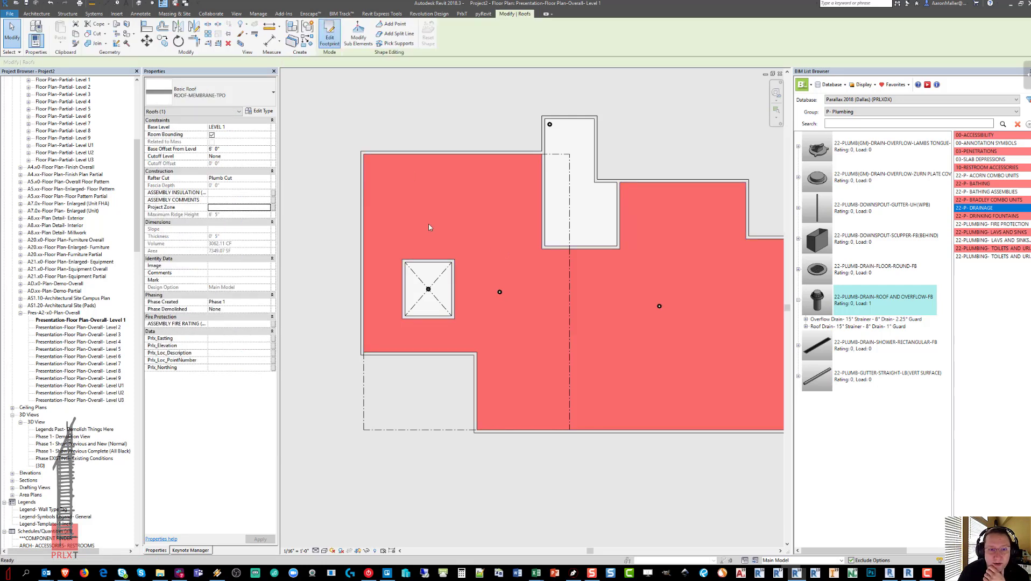
{"action": "double_click", "coordinate": [429, 227]}
{"action": "left_click_drag", "start_coordinate": [388, 247], "coordinate": [471, 331]}
{"action": "key", "text": "Delete"}
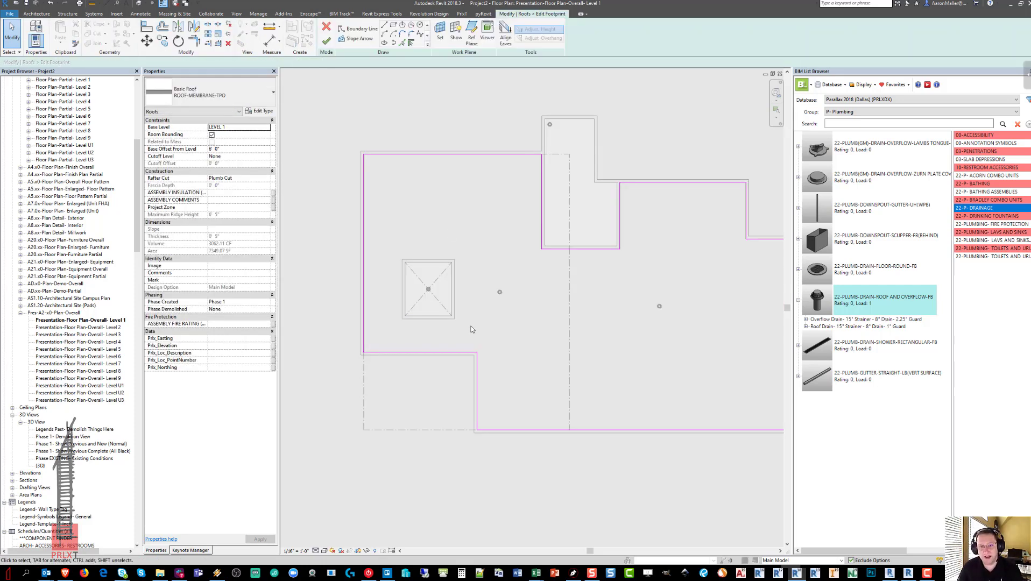
Step: Move the main roof's boundary line along the northern enclosure's west wall east onto the ridge centerline
{"action": "left_click", "coordinate": [541, 180]}
{"action": "left_click_drag", "start_coordinate": [542, 180], "coordinate": [569, 179]}
{"action": "left_click", "coordinate": [885, 555]}
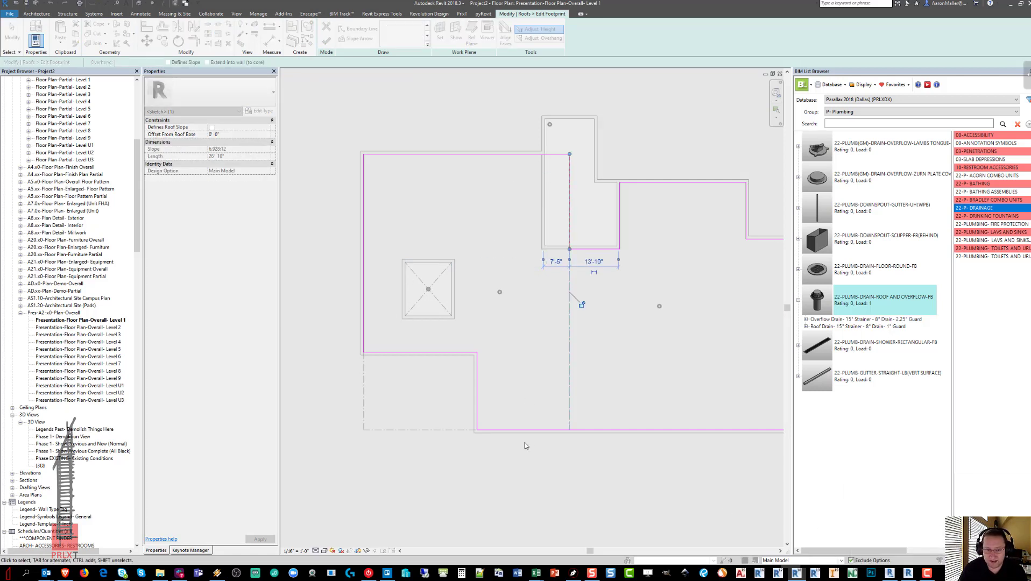
Step: Trim the south and west boundary lines to a southwest corner, deleting the leftover notch lines, and finish the footprint without attaching the walls
{"action": "key", "text": "t"}
{"action": "key", "text": "r"}
{"action": "left_click", "coordinate": [505, 431]}
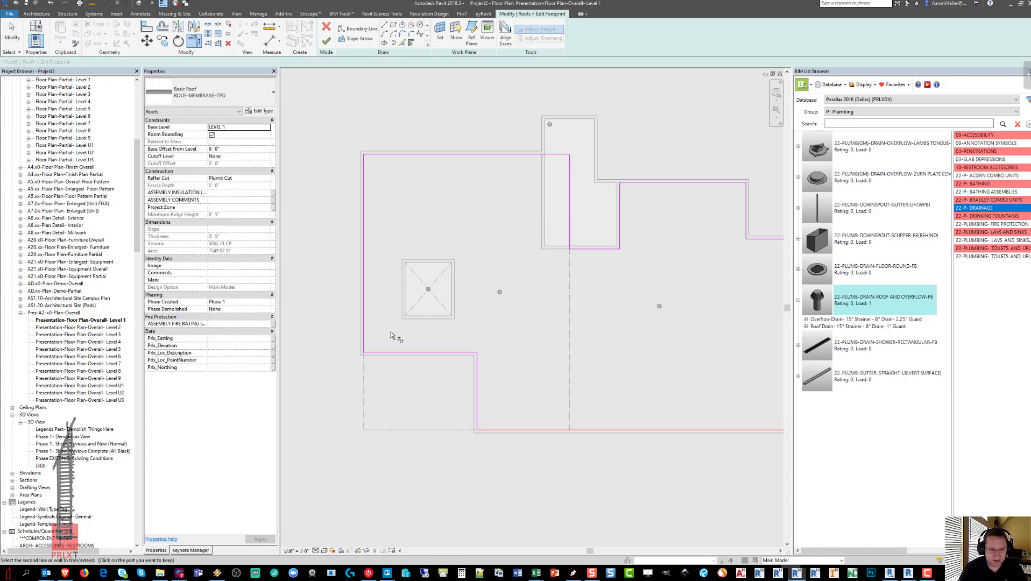
{"action": "left_click", "coordinate": [365, 321]}
{"action": "key", "text": "Escape"}
{"action": "left_click_drag", "start_coordinate": [494, 339], "coordinate": [460, 365]}
{"action": "key", "text": "Delete"}
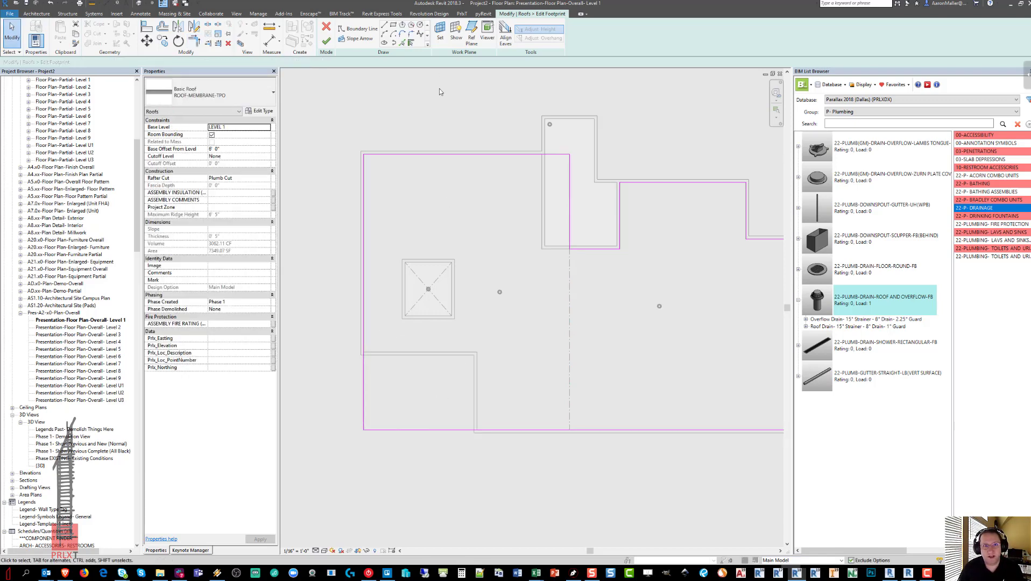
{"action": "left_click", "coordinate": [326, 41]}
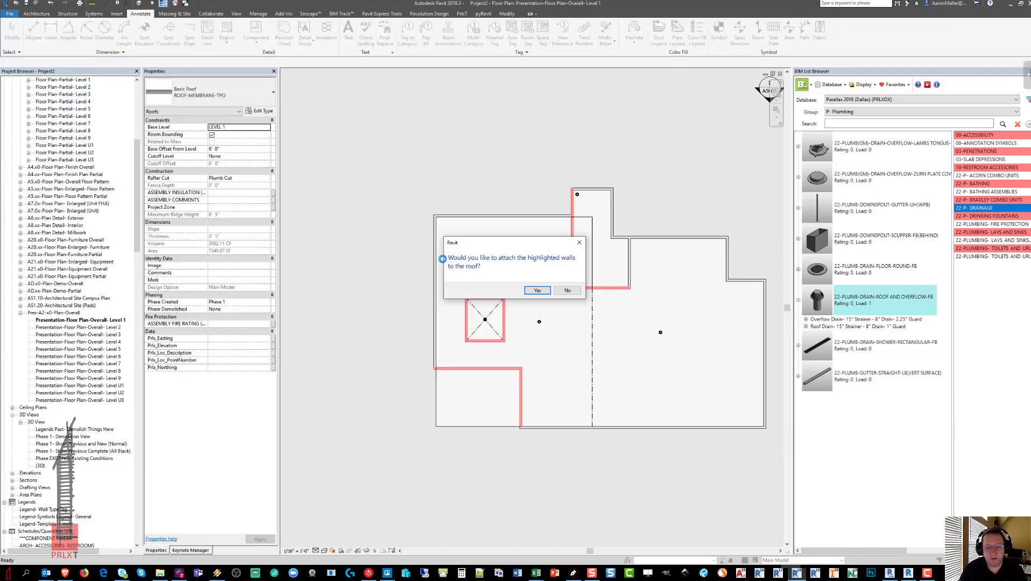
{"action": "left_click", "coordinate": [566, 292]}
Step: Add a split line to the main roof along the ridge centerline, from the northern enclosure's south edge to the roof's south edge
{"action": "scroll", "coordinate": [560, 359], "scroll_direction": "up", "scroll_amount": 2}
{"action": "middle_click_drag", "start_coordinate": [559, 359], "coordinate": [524, 360]}
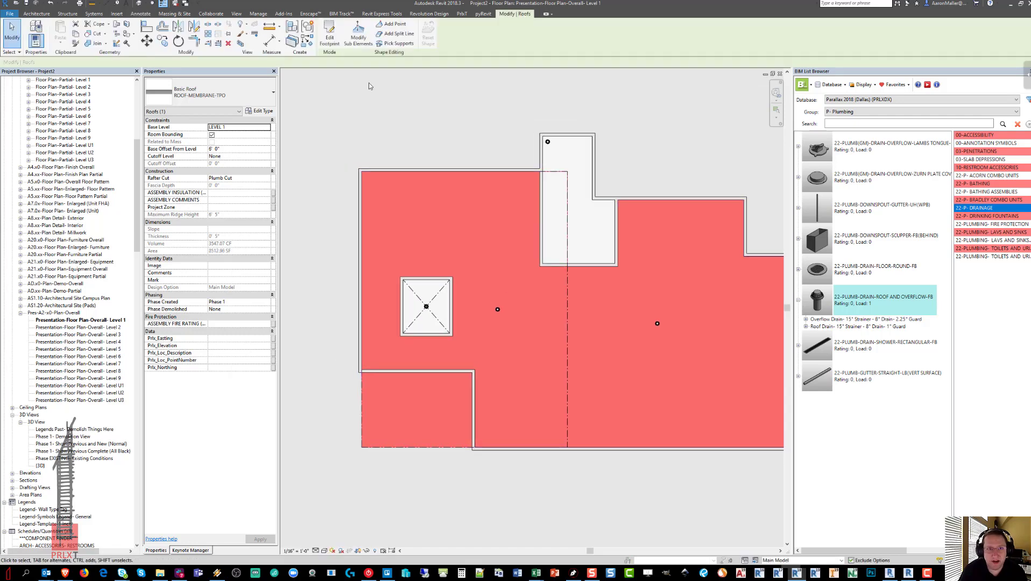
{"action": "left_click", "coordinate": [389, 34]}
{"action": "scroll", "coordinate": [541, 305], "scroll_direction": "up", "scroll_amount": 5}
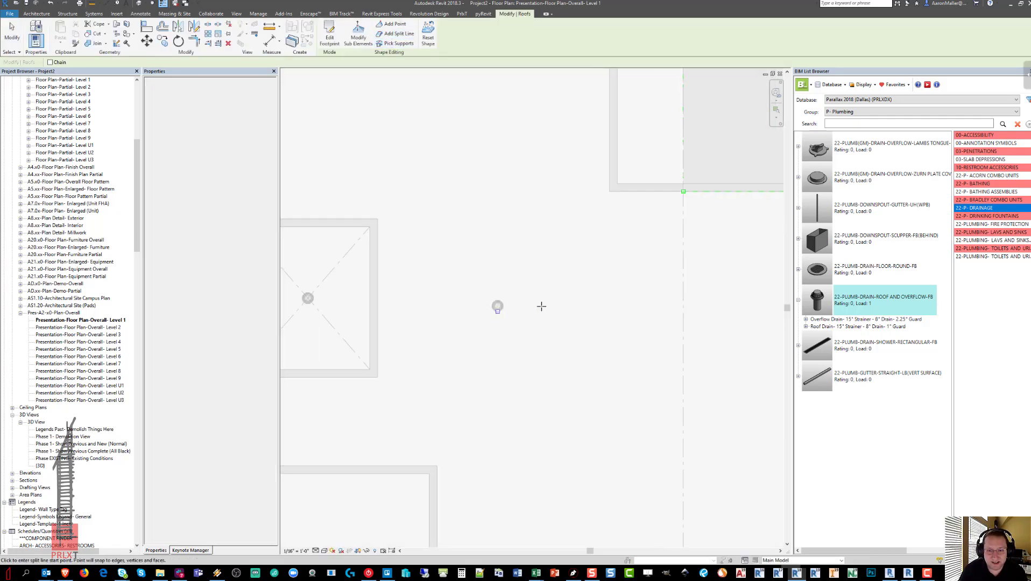
{"action": "left_click", "coordinate": [605, 147]}
{"action": "scroll", "coordinate": [606, 147], "scroll_direction": "down", "scroll_amount": 3}
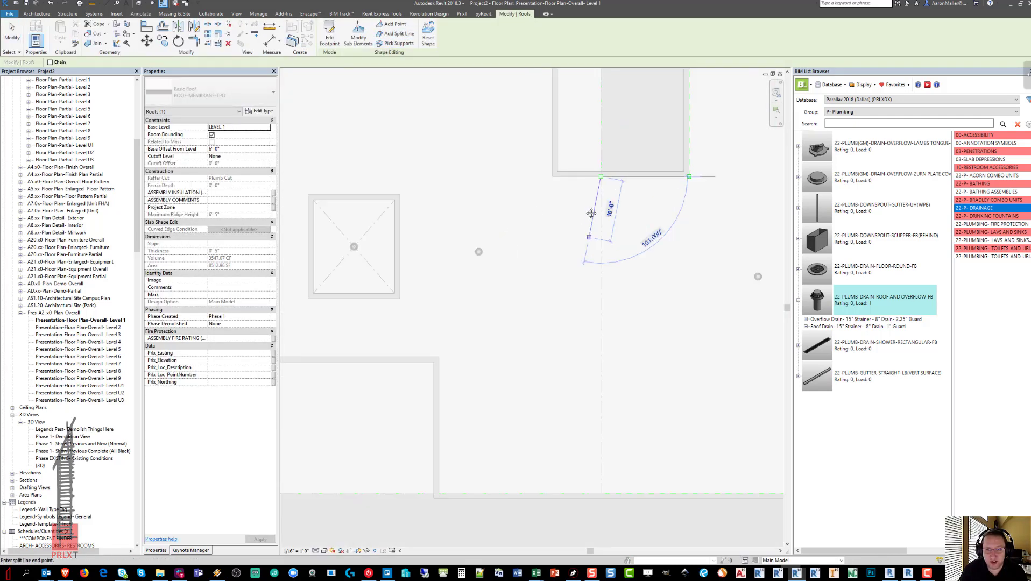
{"action": "left_click", "coordinate": [597, 437]}
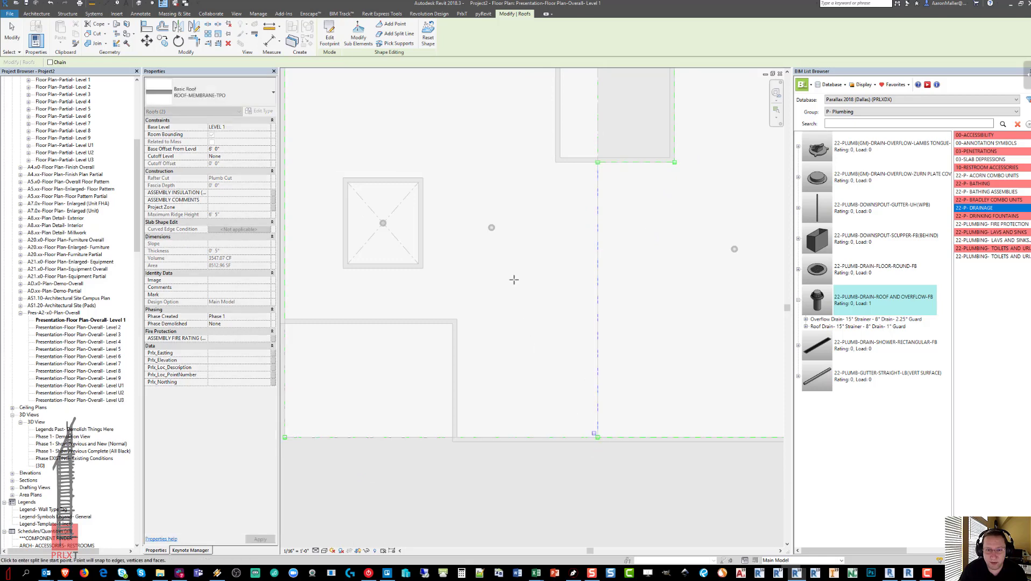
Step: Add split lines from the main roof's western drain to all four corners of the western drainage rectangle
{"action": "scroll", "coordinate": [492, 228], "scroll_direction": "up", "scroll_amount": 3}
{"action": "scroll", "coordinate": [490, 227], "scroll_direction": "up", "scroll_amount": 3}
{"action": "left_click", "coordinate": [490, 229]}
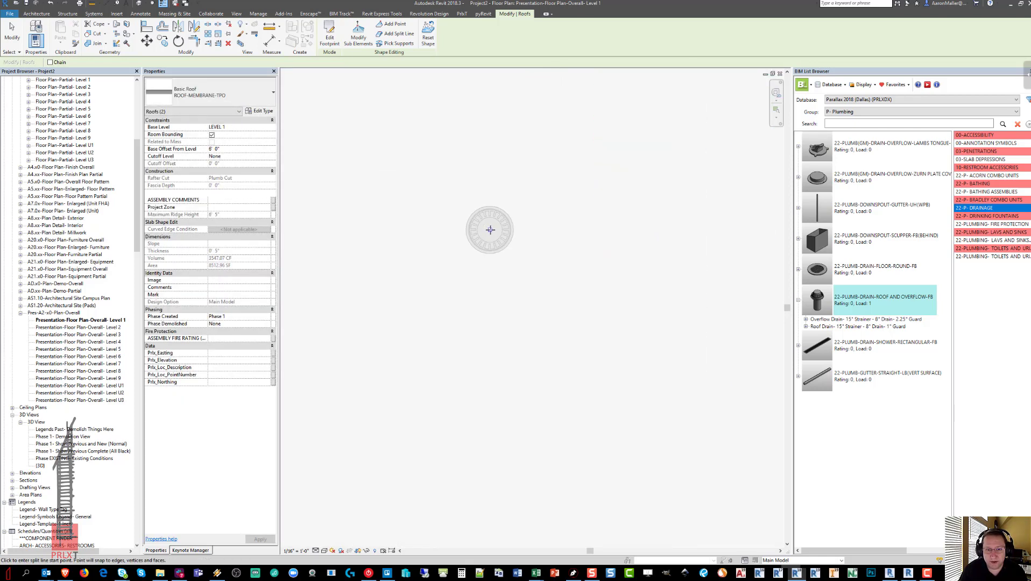
{"action": "scroll", "coordinate": [490, 230], "scroll_direction": "down", "scroll_amount": 3}
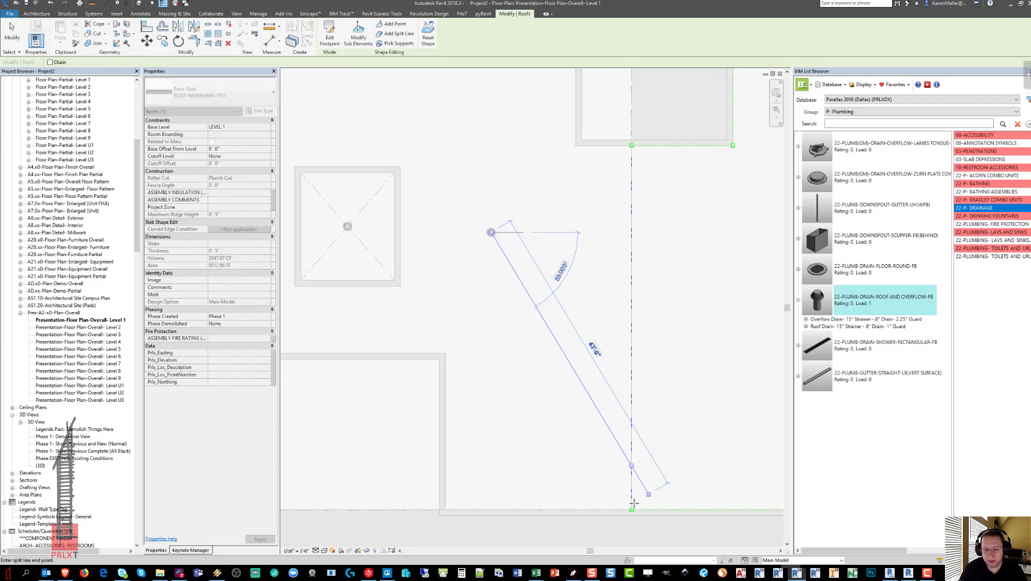
{"action": "left_click", "coordinate": [631, 507]}
{"action": "scroll", "coordinate": [575, 396], "scroll_direction": "down", "scroll_amount": 3}
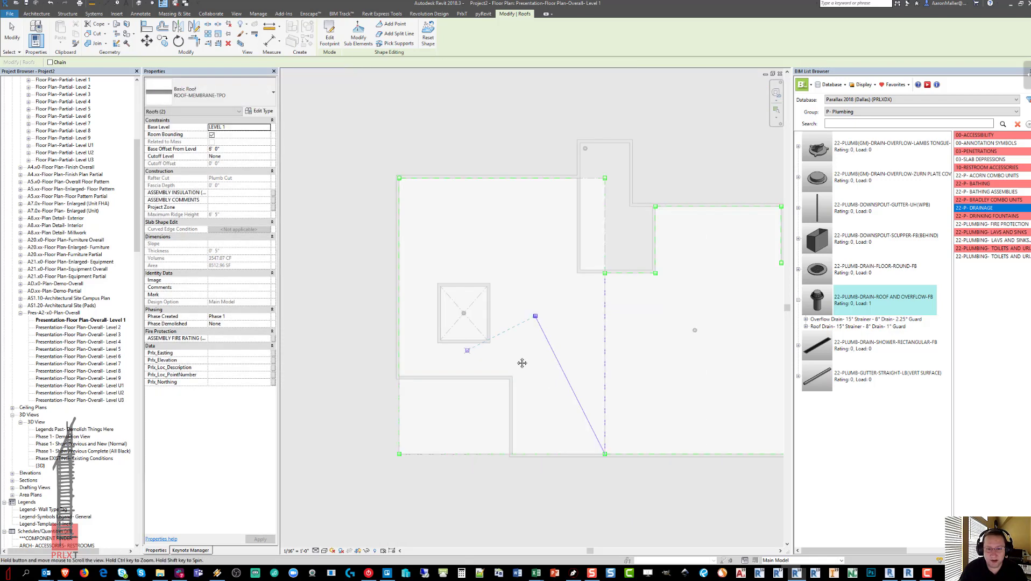
{"action": "left_click", "coordinate": [595, 323]}
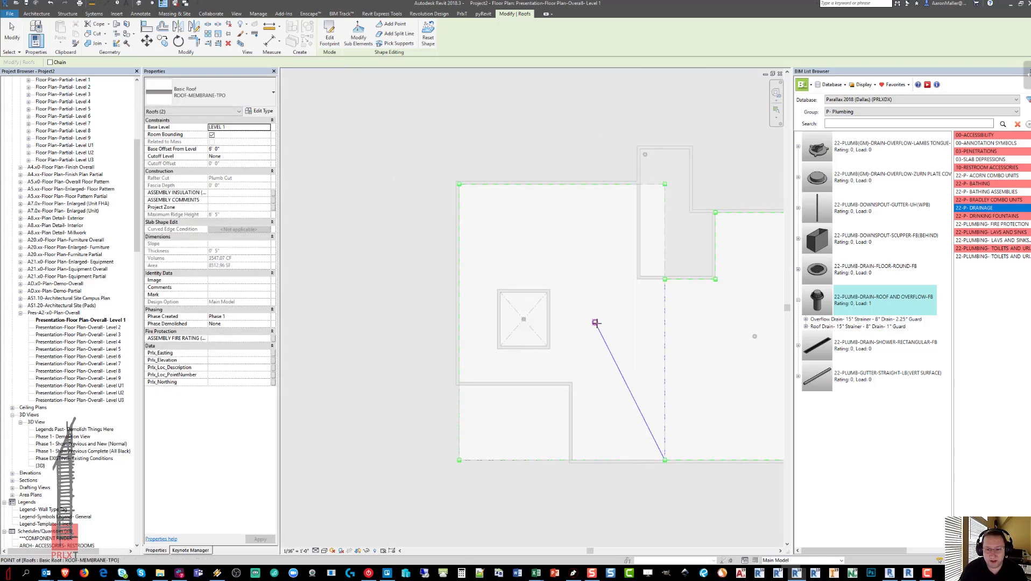
{"action": "left_click", "coordinate": [459, 460]}
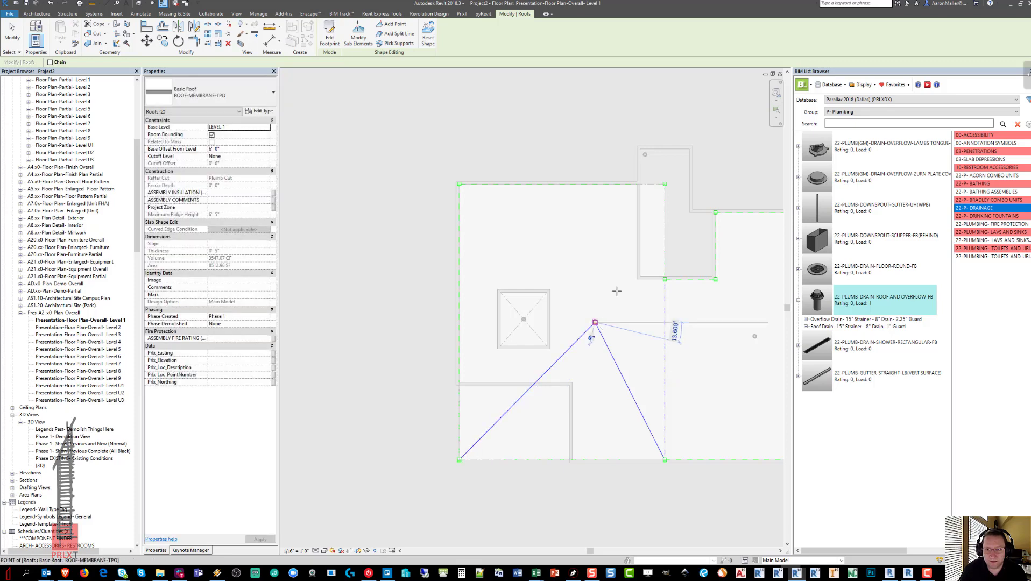
{"action": "left_click", "coordinate": [595, 322]}
{"action": "left_click", "coordinate": [665, 184]}
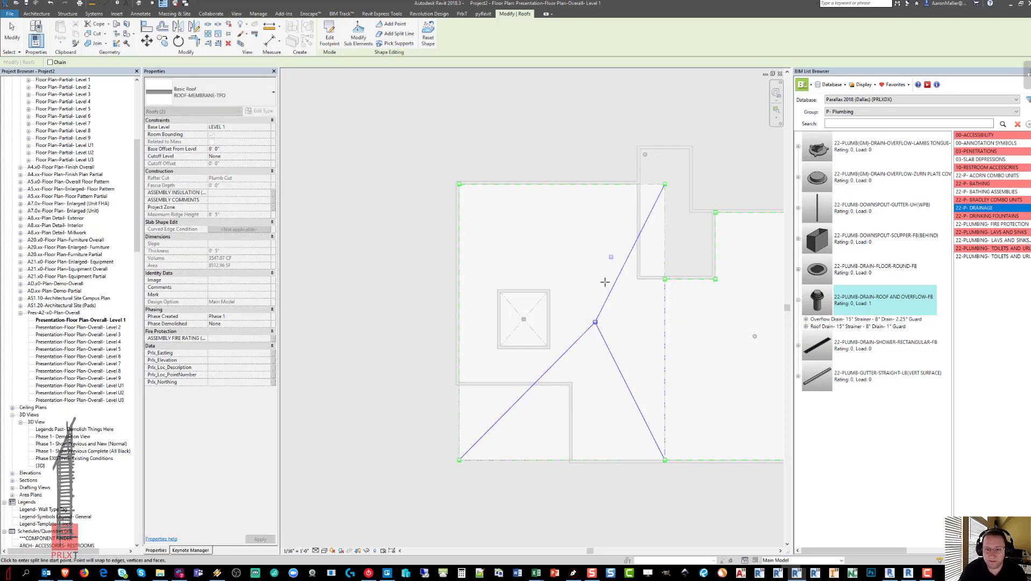
{"action": "left_click", "coordinate": [595, 323]}
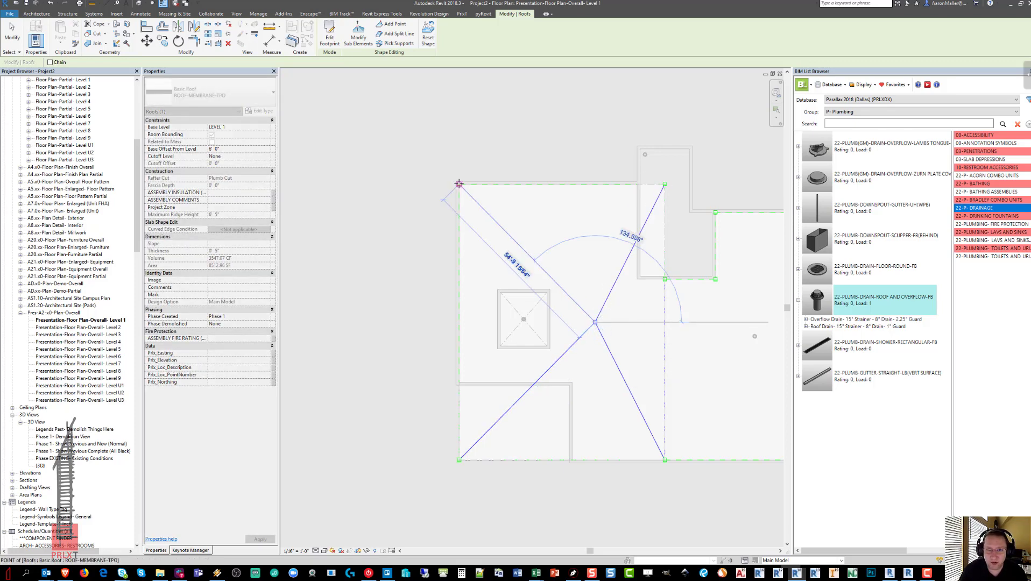
{"action": "left_click", "coordinate": [459, 184]}
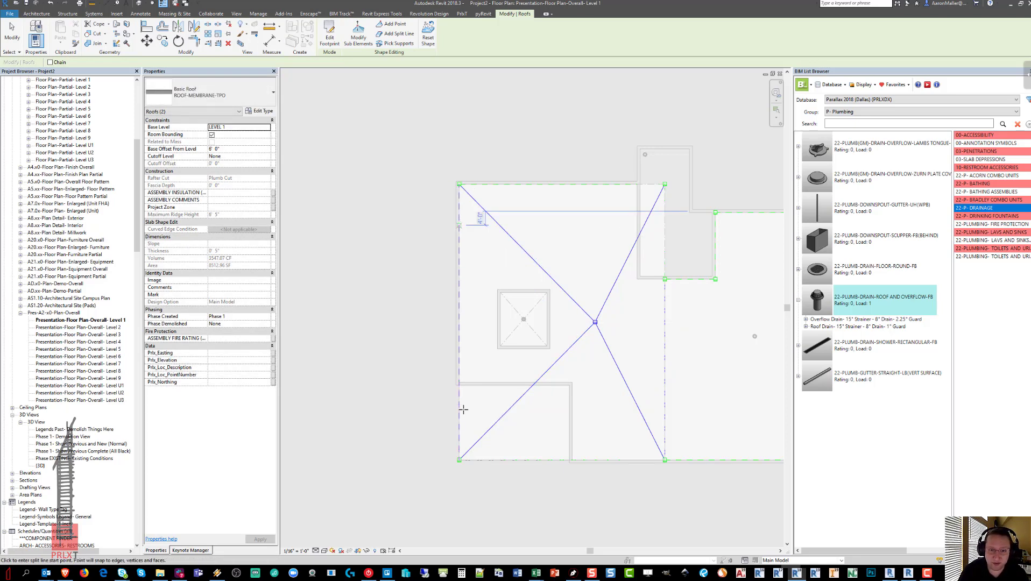
Step: Set the elevation of the shape point at the western drain to -2' 0" and finish the shape edit
{"action": "mouse_move", "coordinate": [442, 391]}
{"action": "middle_mouse_down"}
{"action": "mouse_move", "coordinate": [403, 364]}
{"action": "mouse_move", "coordinate": [427, 382]}
{"action": "middle_mouse_up"}
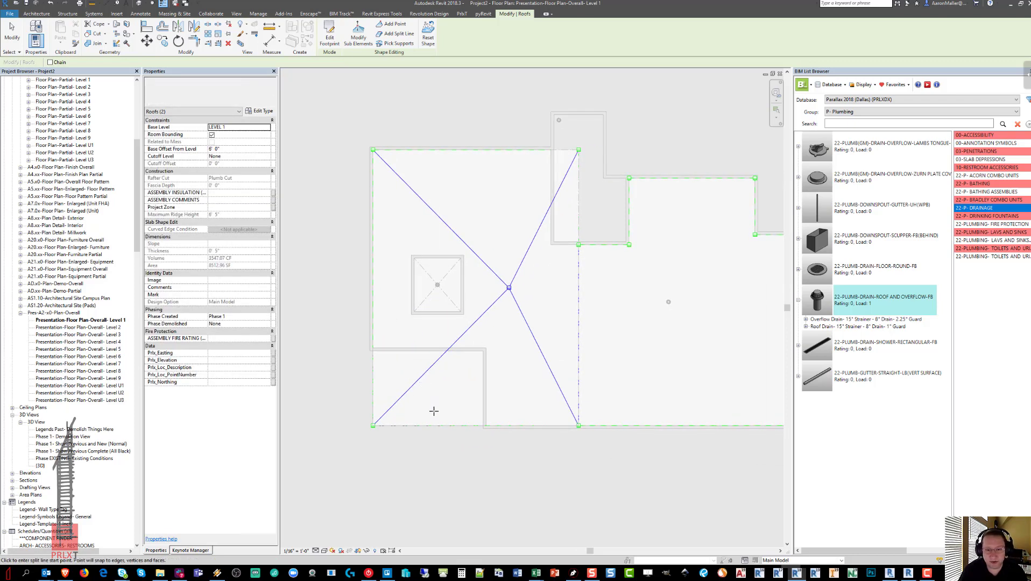
{"action": "left_click", "coordinate": [509, 287]}
{"action": "left_click", "coordinate": [521, 287]}
{"action": "type", "text": "-2"}
{"action": "key", "text": "Return"}
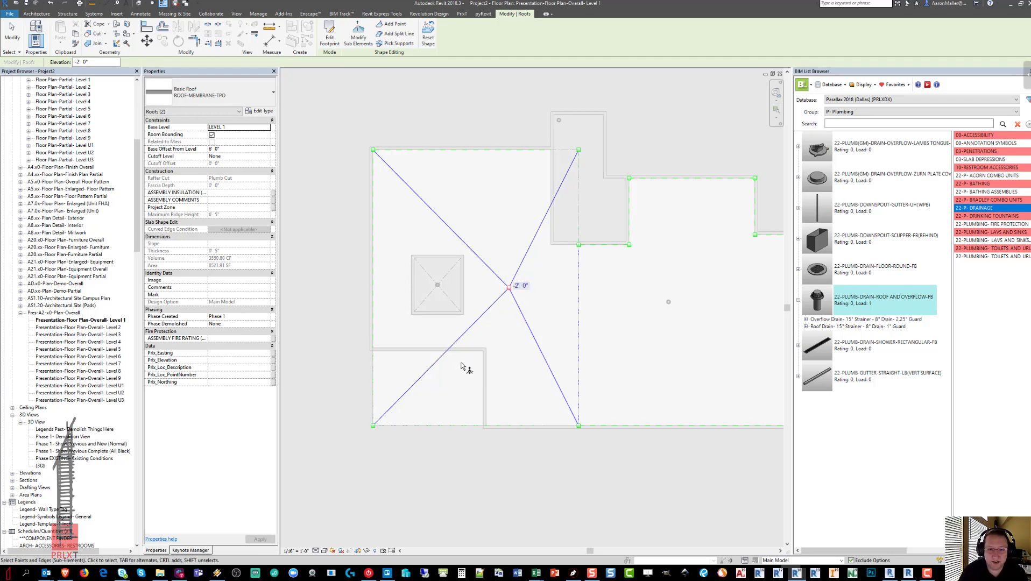
{"action": "key", "text": "Escape"}
{"action": "key", "text": "Escape"}
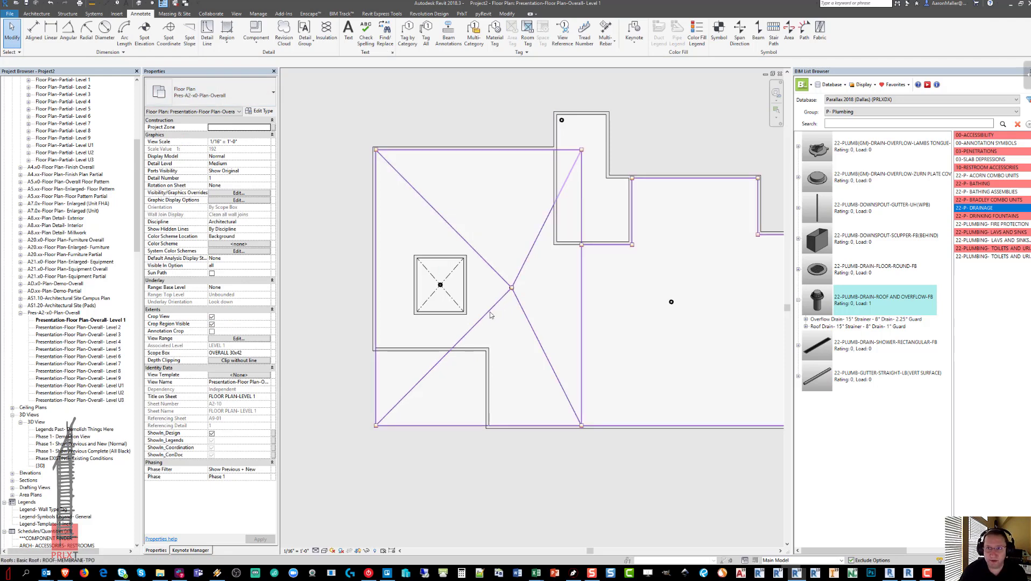
Step: Cut a rectangular vertical opening in the main roof where the western drainage rectangle overlaps the northern enclosure
{"action": "left_click", "coordinate": [36, 13]}
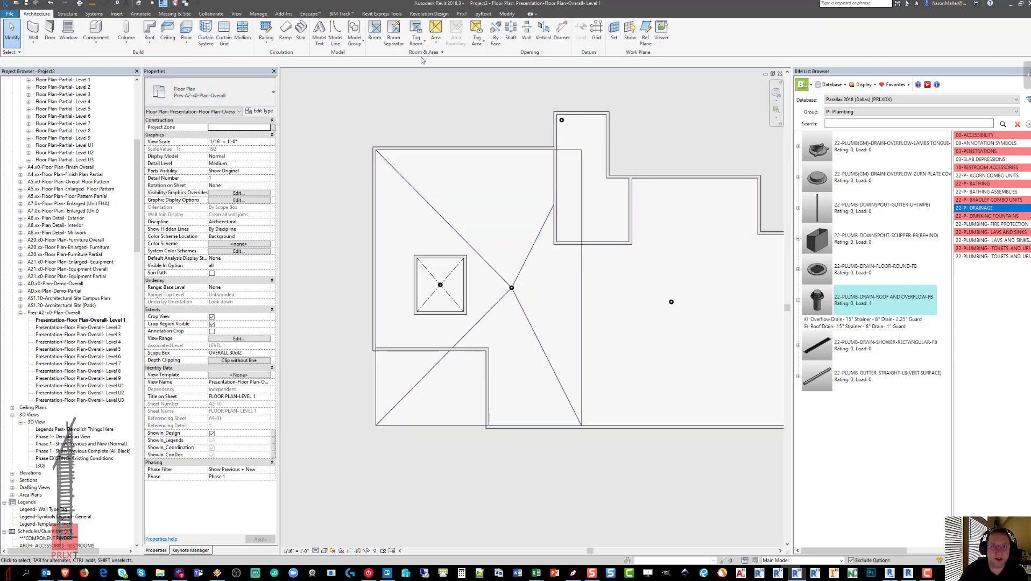
{"action": "left_click", "coordinate": [540, 37]}
{"action": "left_click", "coordinate": [564, 176]}
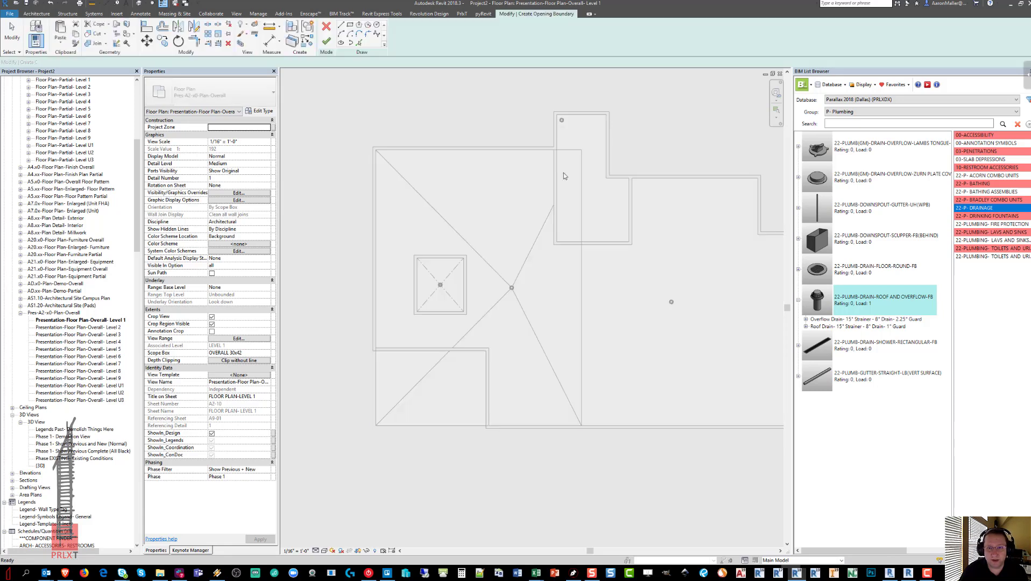
{"action": "left_click", "coordinate": [349, 23]}
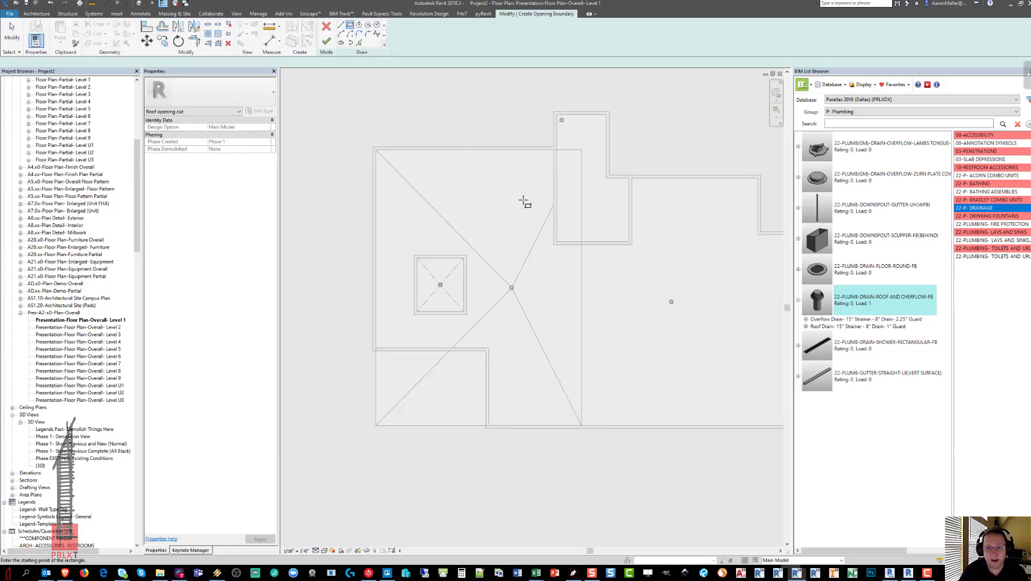
{"action": "scroll", "coordinate": [554, 245], "scroll_direction": "up", "scroll_amount": 3}
{"action": "scroll", "coordinate": [555, 244], "scroll_direction": "up", "scroll_amount": 1}
{"action": "left_click", "coordinate": [553, 245]}
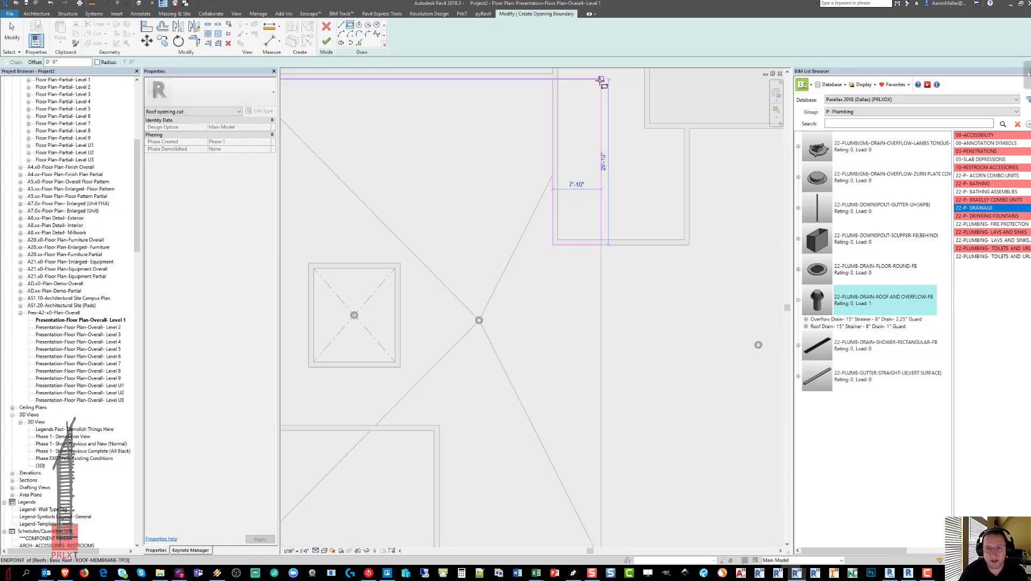
{"action": "left_click", "coordinate": [595, 100]}
{"action": "left_click", "coordinate": [326, 42]}
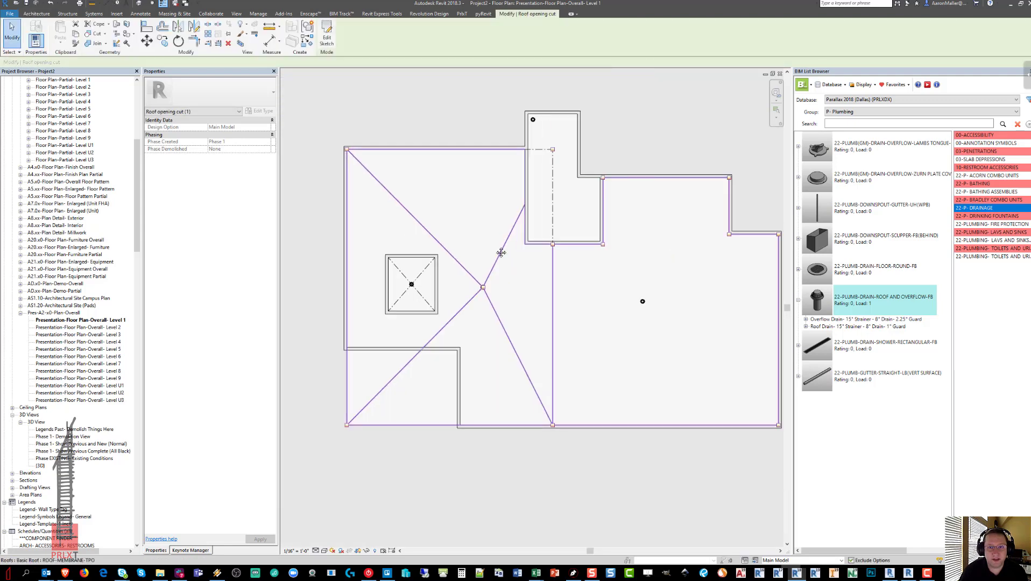
Step: Cut a rectangular vertical opening in the main roof along the outer wall faces around the small square roof
{"action": "left_click", "coordinate": [43, 18]}
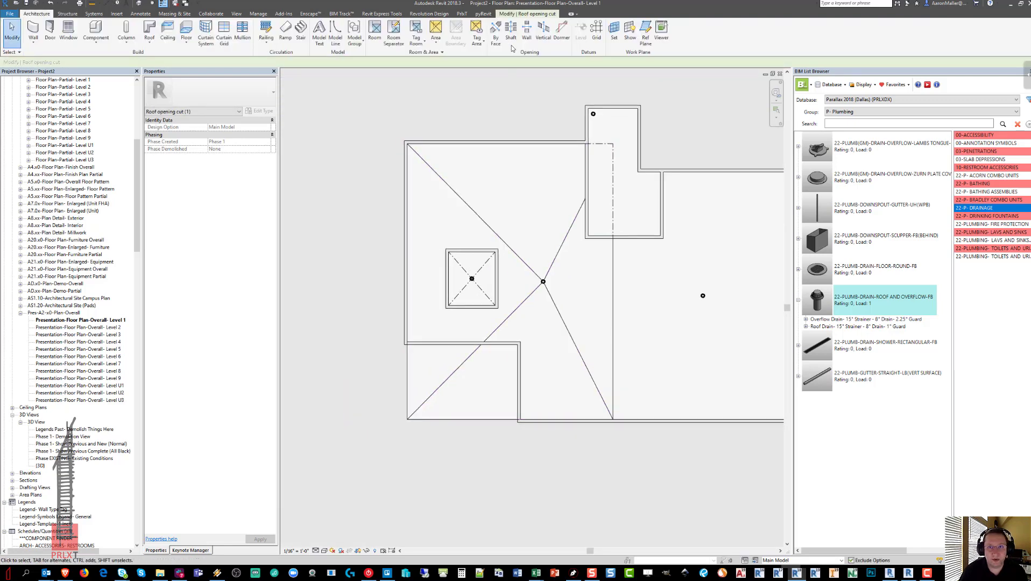
{"action": "left_click", "coordinate": [542, 36]}
{"action": "left_click", "coordinate": [530, 181]}
{"action": "scroll", "coordinate": [456, 275], "scroll_direction": "up", "scroll_amount": 3}
{"action": "scroll", "coordinate": [450, 268], "scroll_direction": "up", "scroll_amount": 1}
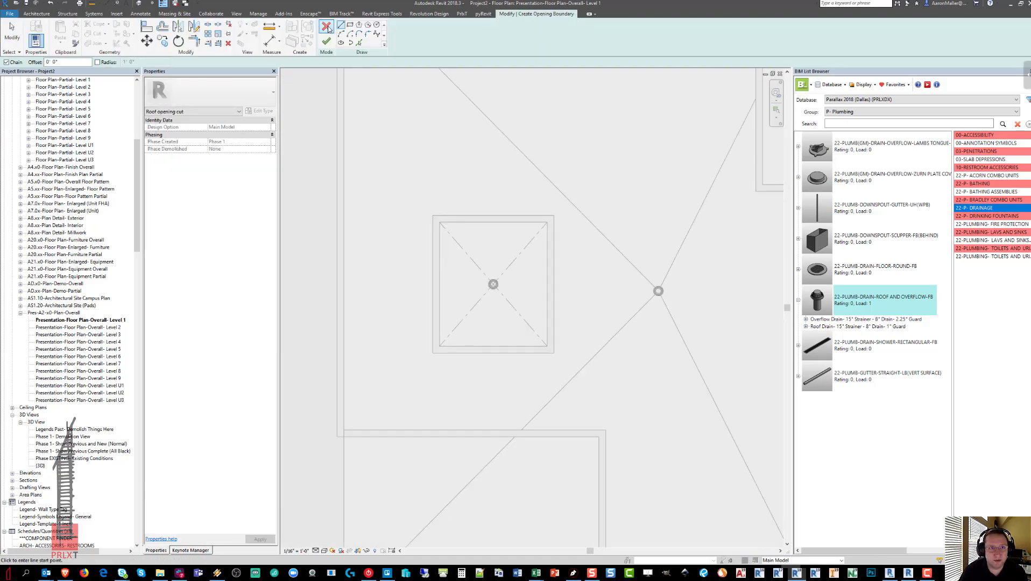
{"action": "left_click", "coordinate": [350, 26]}
{"action": "left_click", "coordinate": [433, 215]}
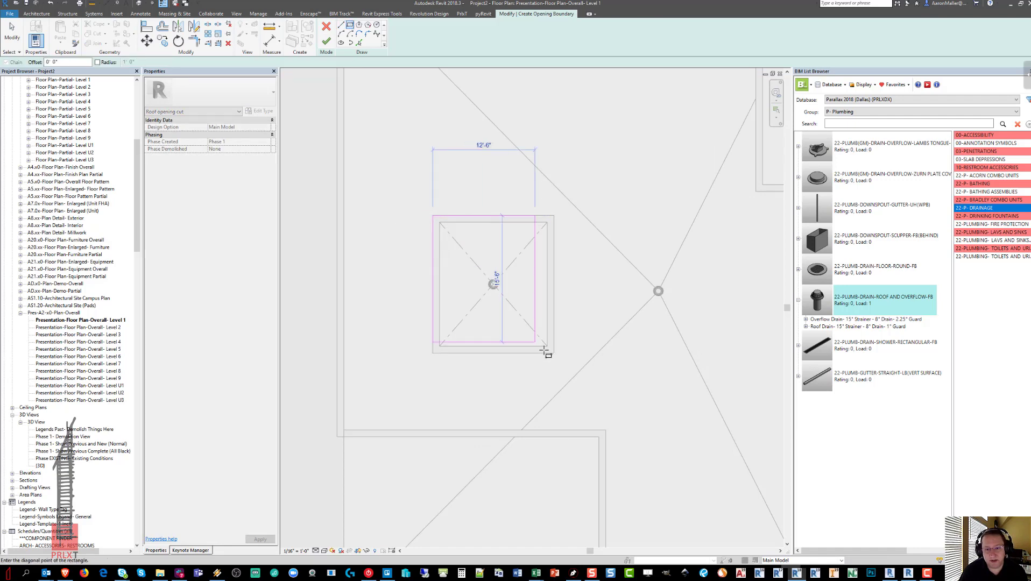
{"action": "left_click", "coordinate": [554, 353]}
{"action": "left_click", "coordinate": [326, 41]}
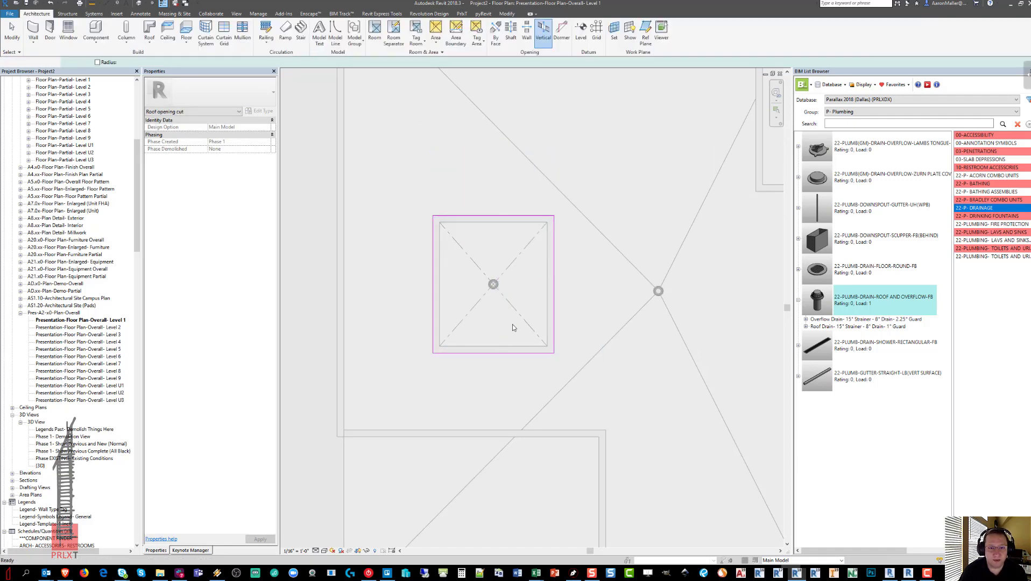
{"action": "scroll", "coordinate": [500, 338], "scroll_direction": "down", "scroll_amount": 3}
{"action": "middle_click_drag", "start_coordinate": [500, 337], "coordinate": [529, 284]}
{"action": "key", "text": "Escape"}
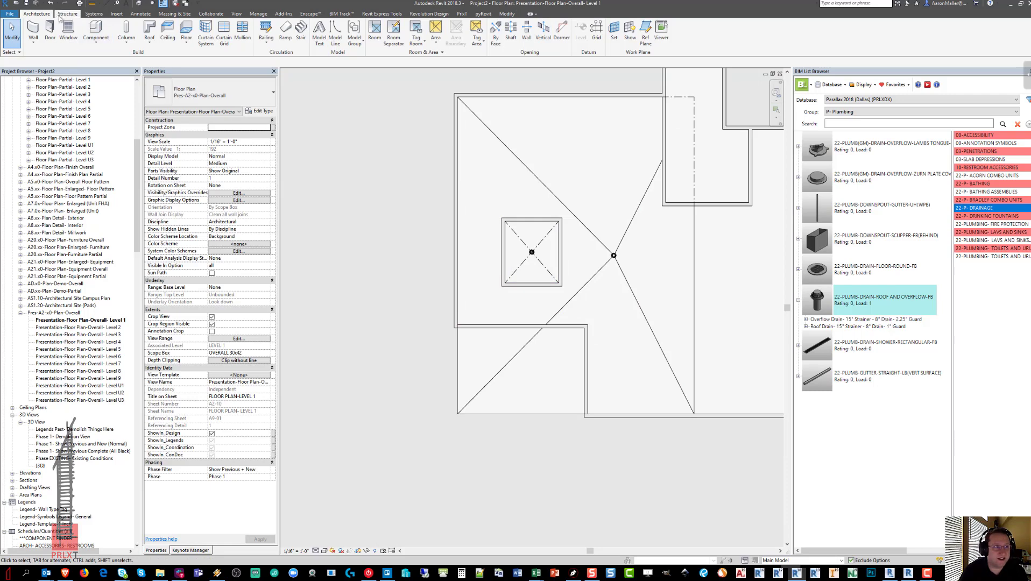
Step: Cut a rectangular vertical opening in the main roof over the southwest notch, from the wall's outer corner to the roof's southwest corner
{"action": "left_click", "coordinate": [543, 32]}
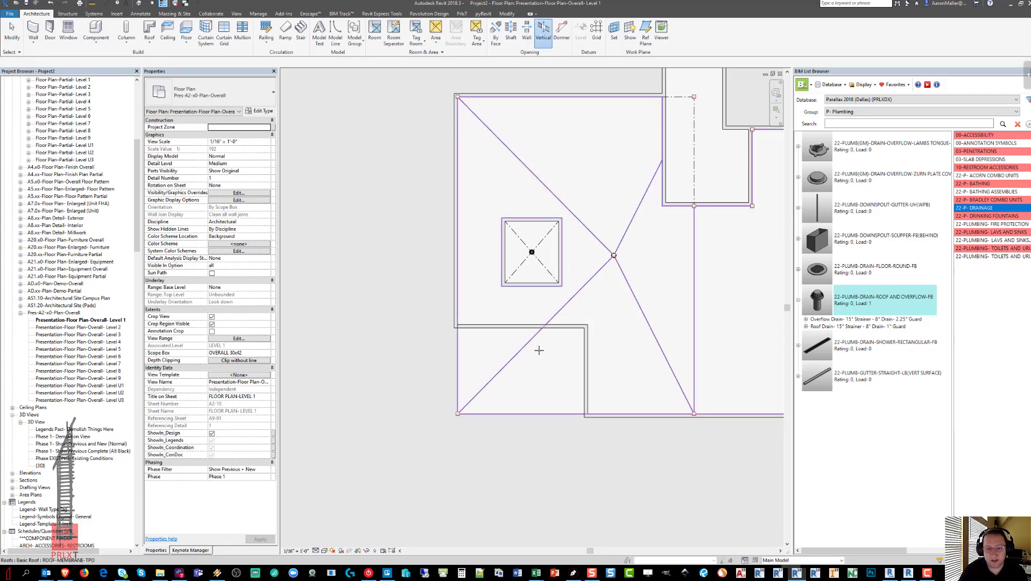
{"action": "left_click", "coordinate": [538, 351]}
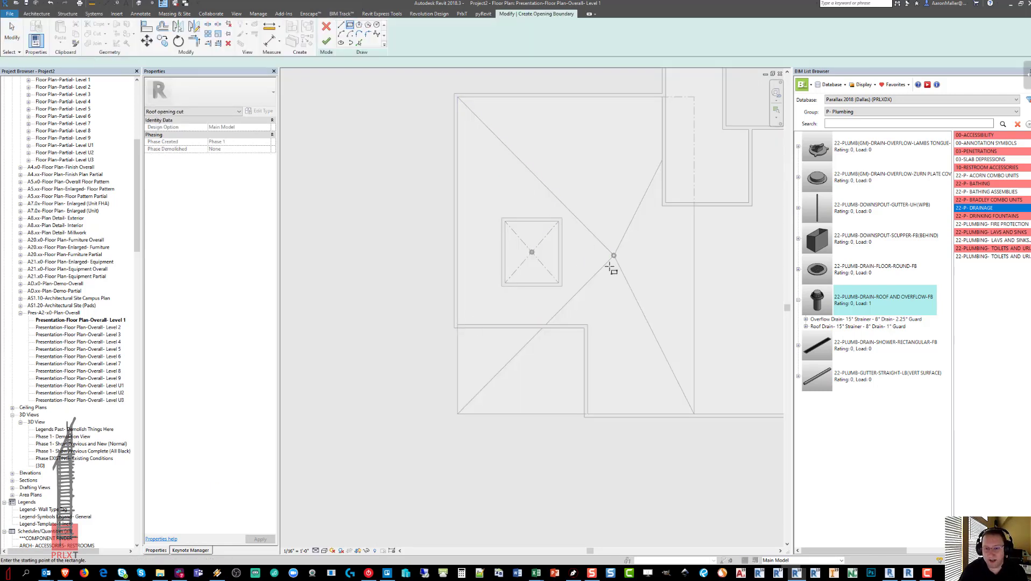
{"action": "scroll", "coordinate": [588, 323], "scroll_direction": "up", "scroll_amount": 3}
{"action": "left_click", "coordinate": [587, 326]}
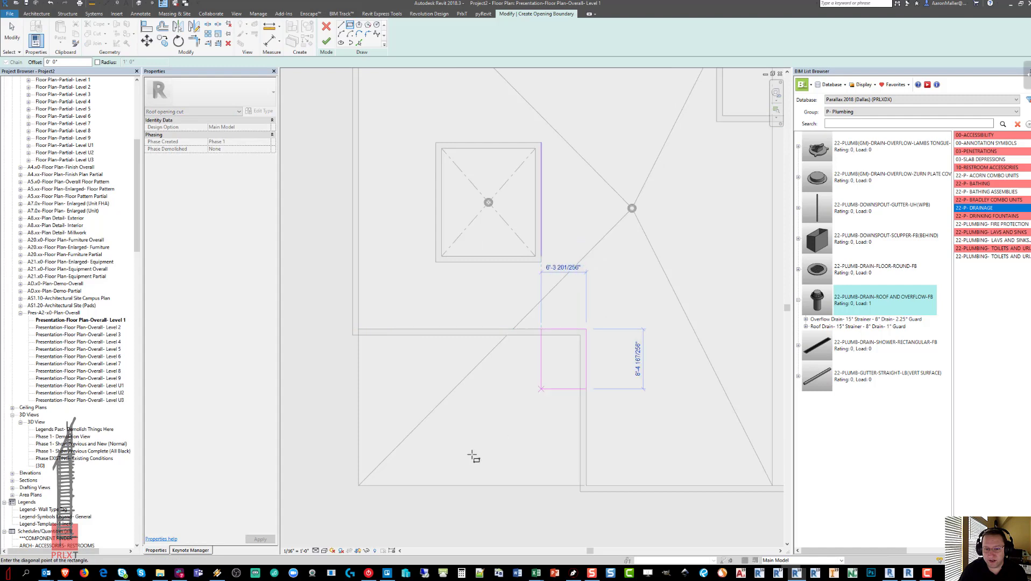
{"action": "left_click", "coordinate": [358, 486]}
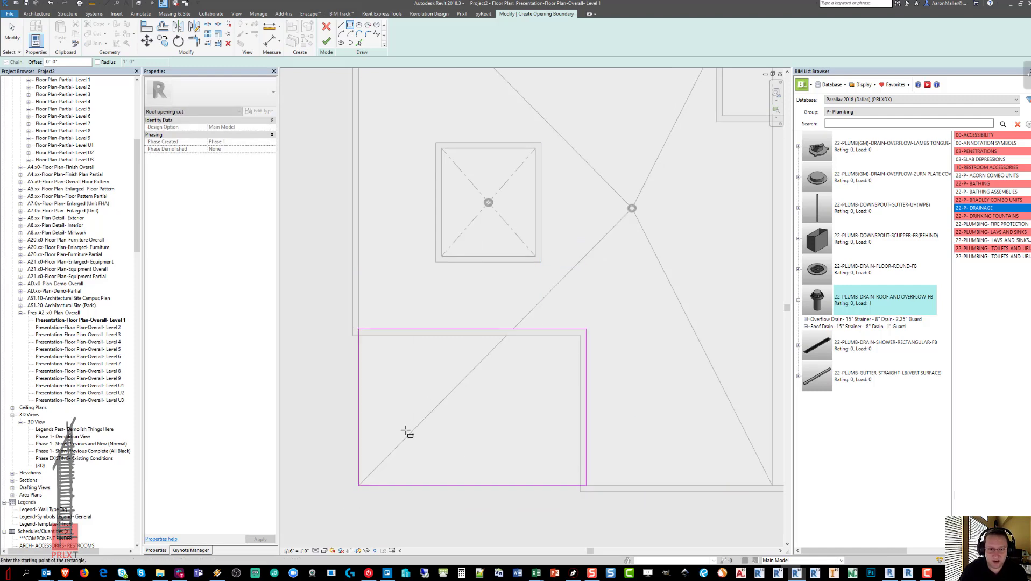
{"action": "scroll", "coordinate": [434, 395], "scroll_direction": "down", "scroll_amount": 4}
{"action": "left_click", "coordinate": [325, 43]}
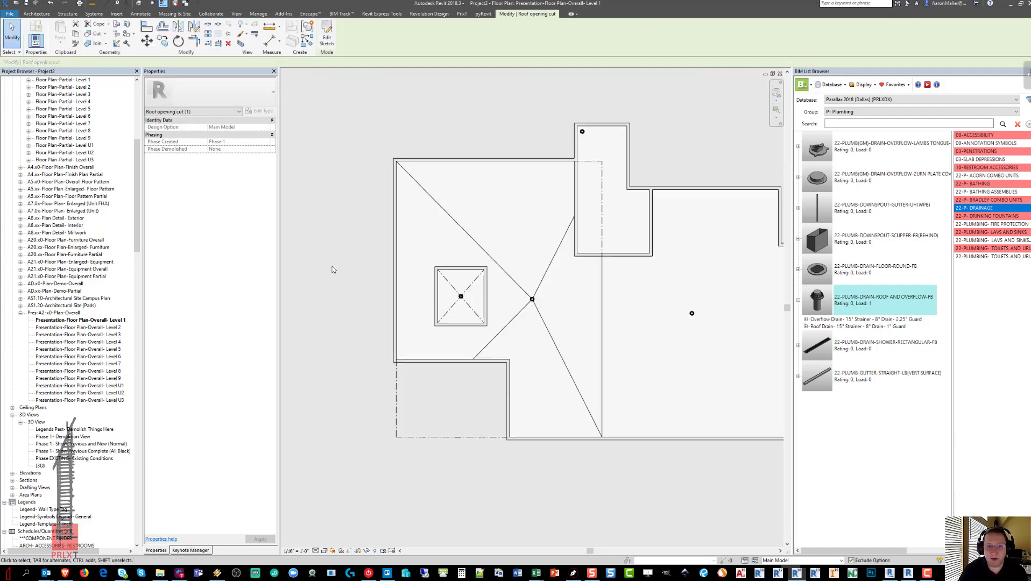
Step: Examine the main roof's shape points and crease lines in sub-element editing, and leave without changes
{"action": "left_click", "coordinate": [429, 229]}
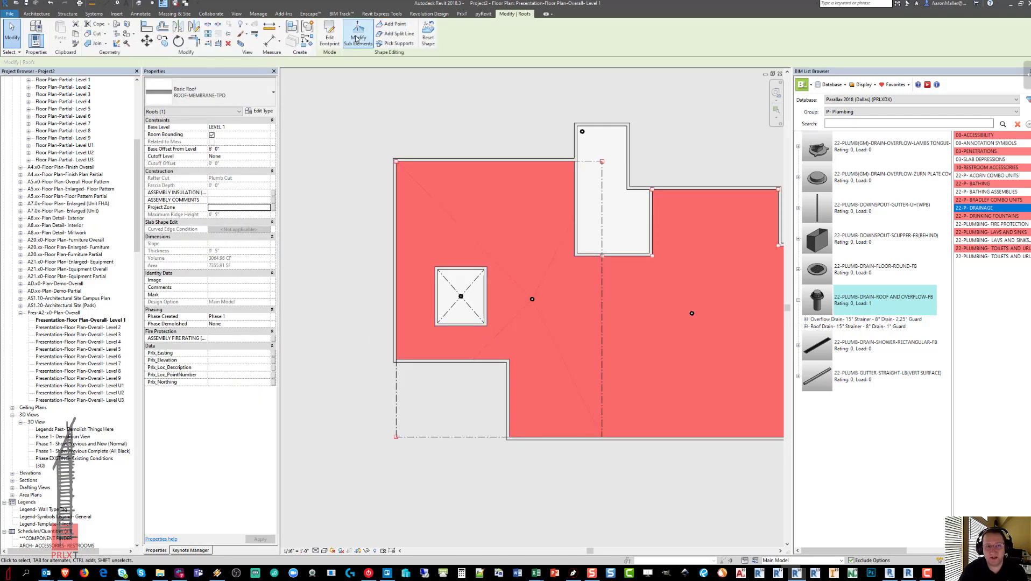
{"action": "left_click", "coordinate": [358, 33]}
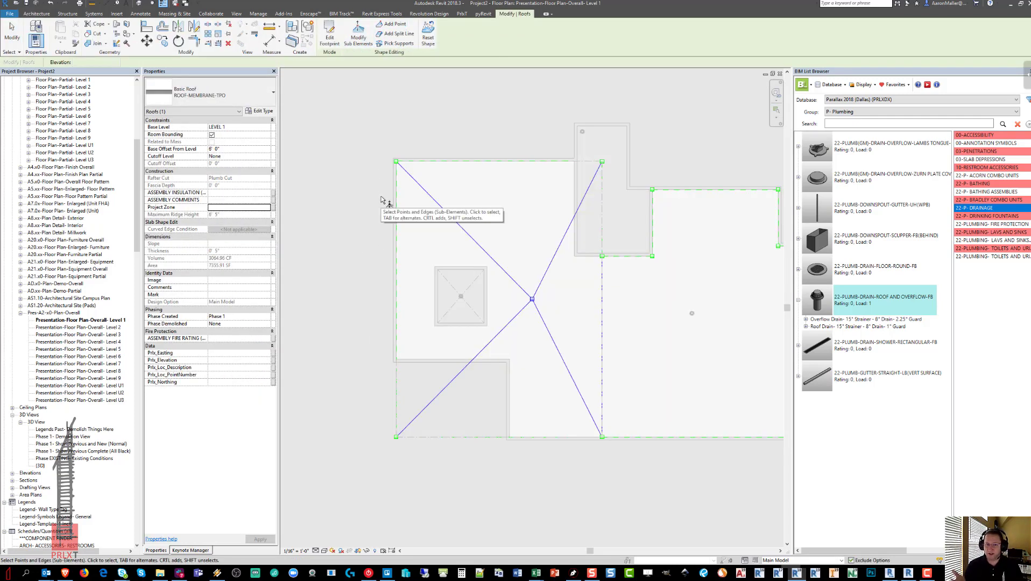
{"action": "key", "text": "Escape"}
{"action": "key", "text": "Escape"}
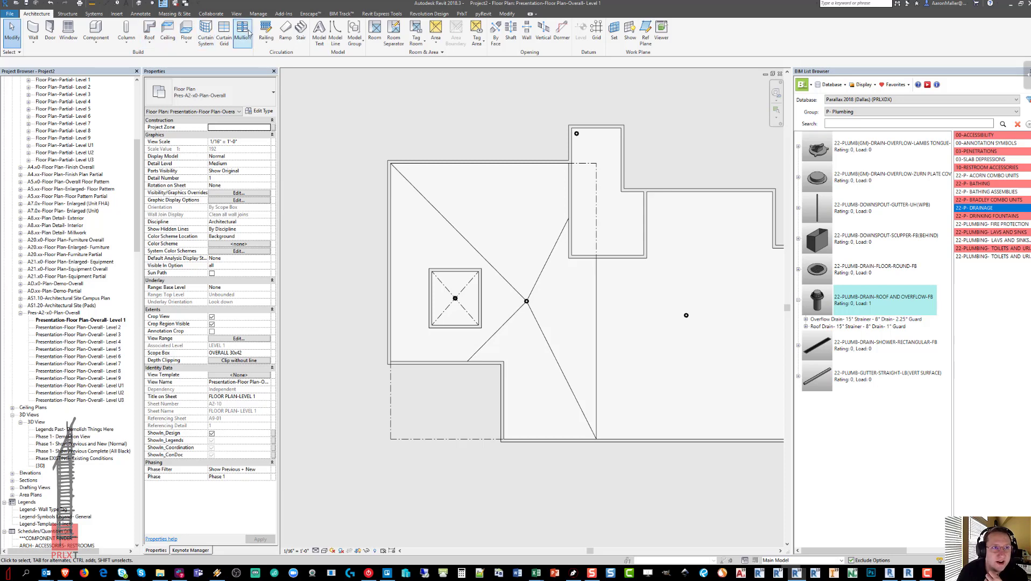
{"action": "left_click", "coordinate": [140, 13]}
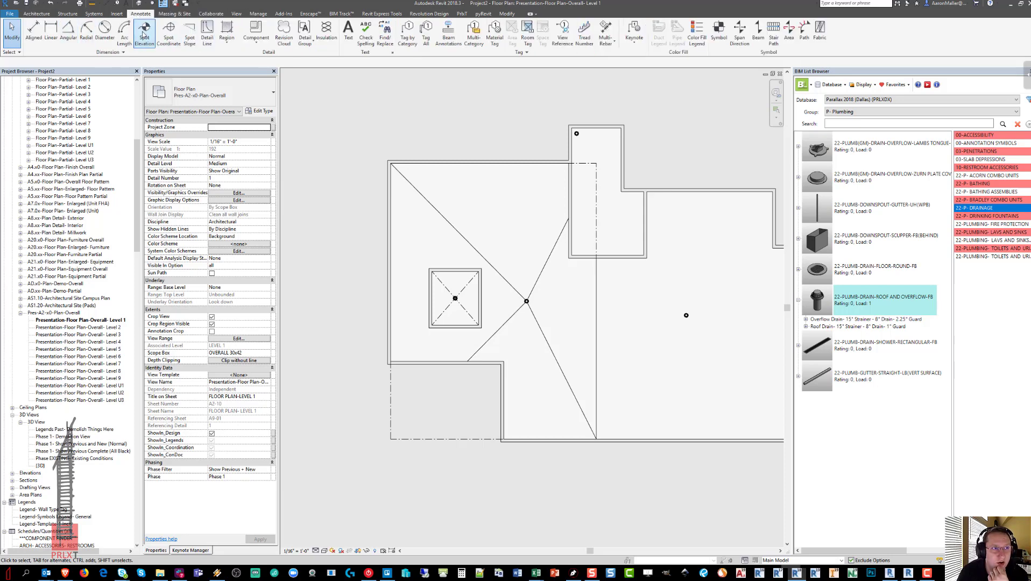
{"action": "left_click", "coordinate": [144, 33]}
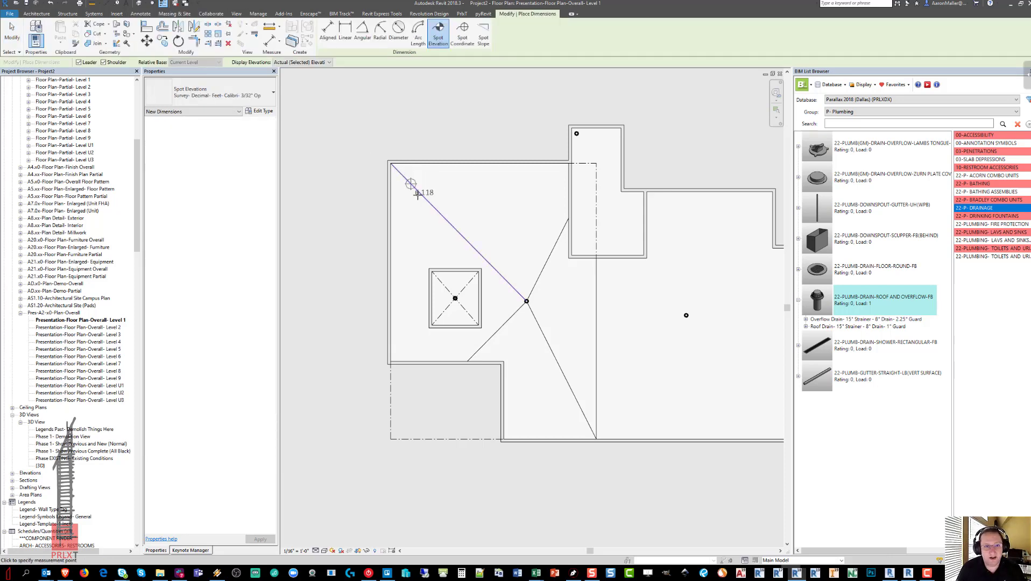
{"action": "key", "text": "Escape"}
{"action": "key", "text": "Escape"}
Step: Temporarily isolate the main roof element in the floor plan
{"action": "left_click", "coordinate": [439, 216]}
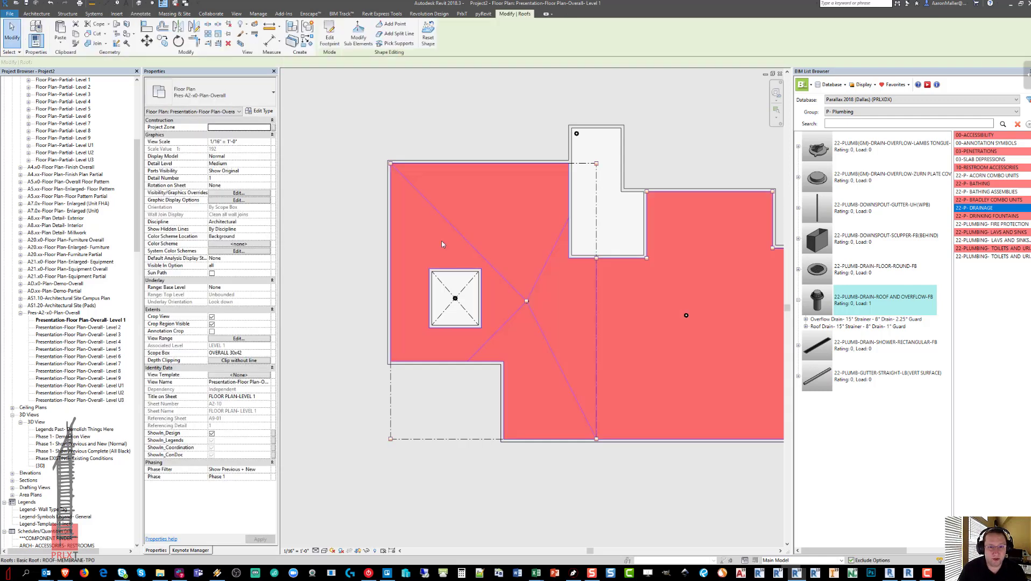
{"action": "left_click", "coordinate": [364, 551]}
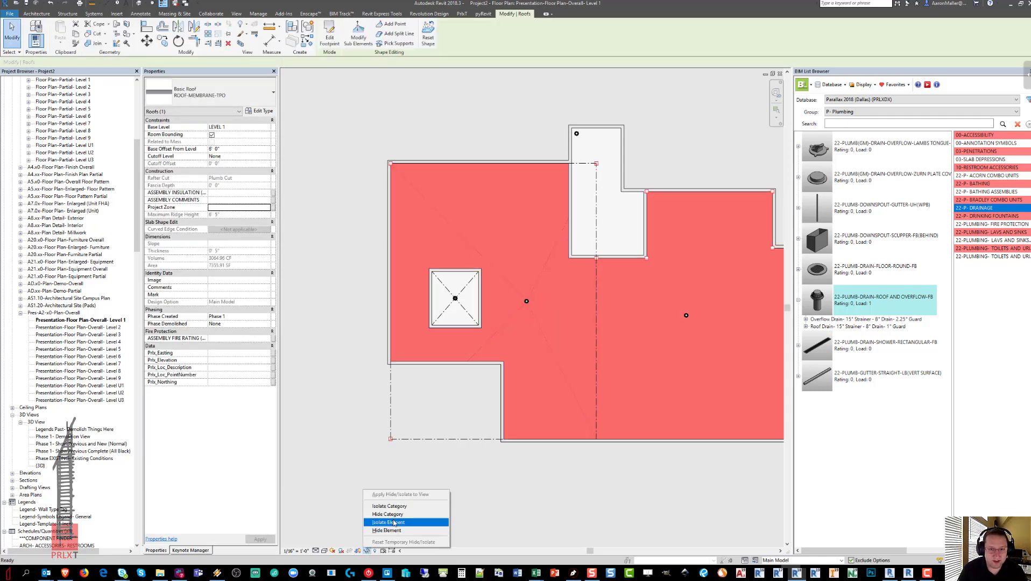
{"action": "left_click", "coordinate": [393, 523]}
{"action": "key", "text": "Escape"}
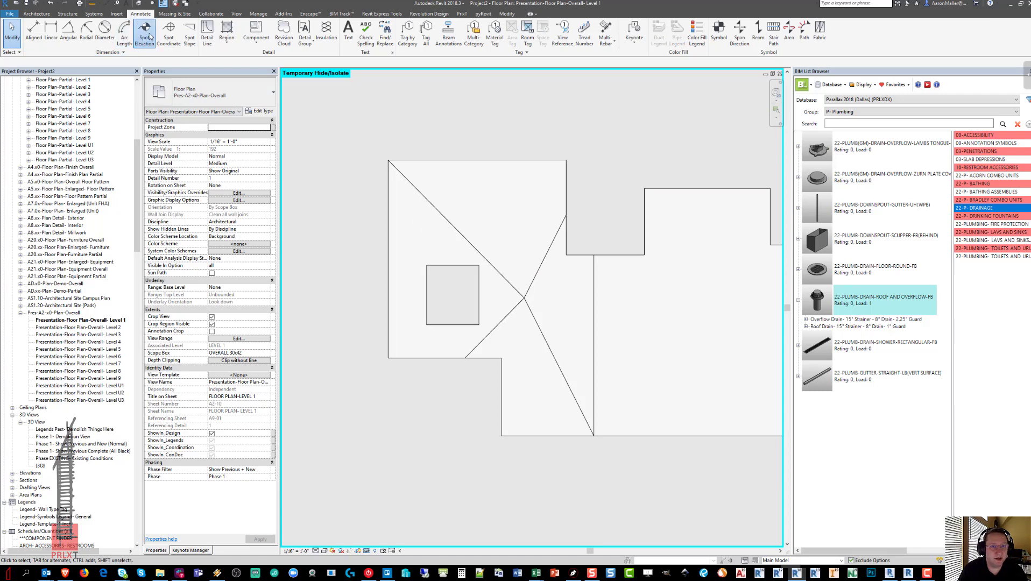
{"action": "left_click", "coordinate": [144, 32]}
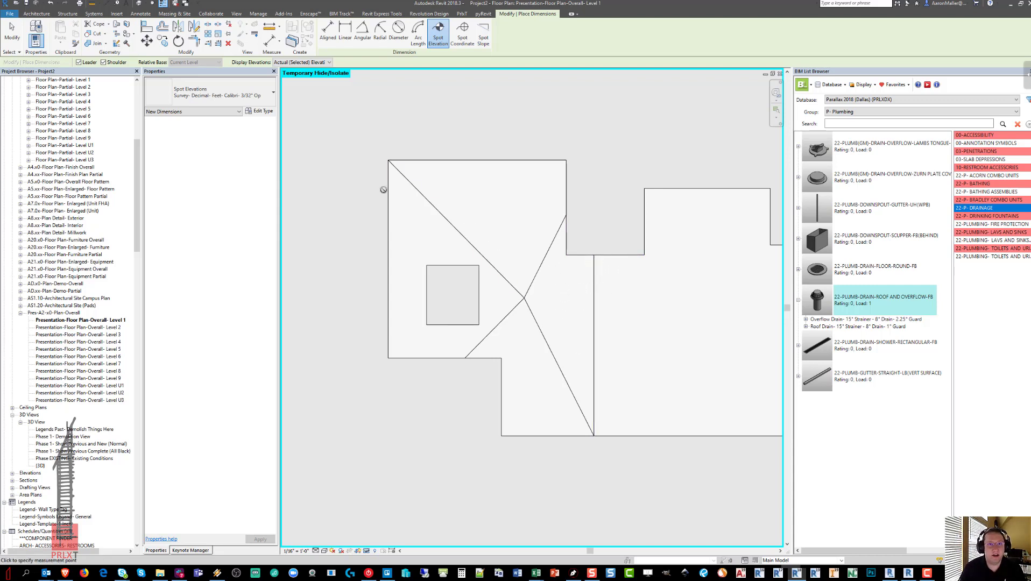
{"action": "key", "text": "Escape"}
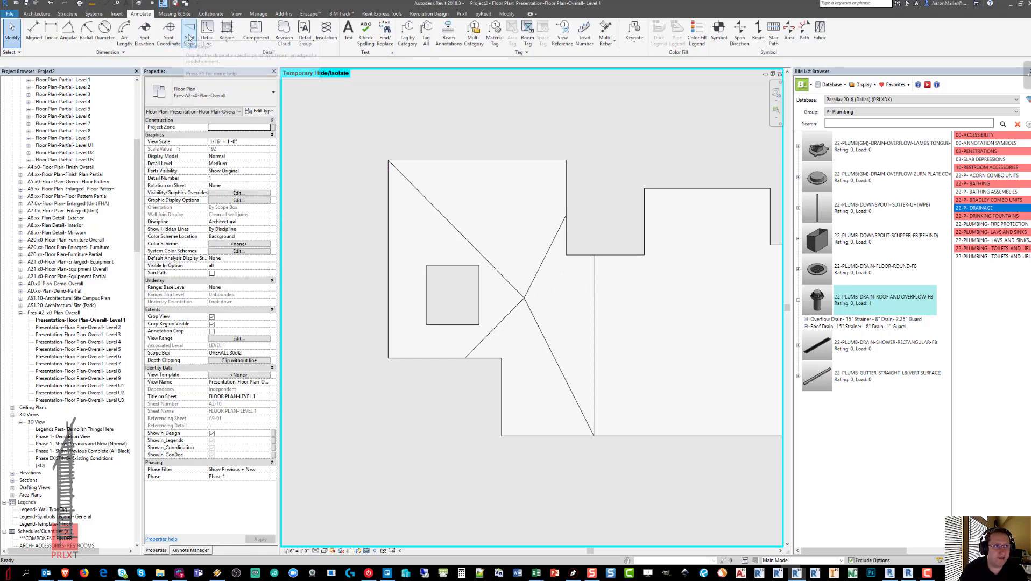
Step: Place four spot slopes in a row along the northern edge of the western drainage area
{"action": "left_click", "coordinate": [189, 33]}
{"action": "scroll", "coordinate": [495, 207], "scroll_direction": "up", "scroll_amount": 1}
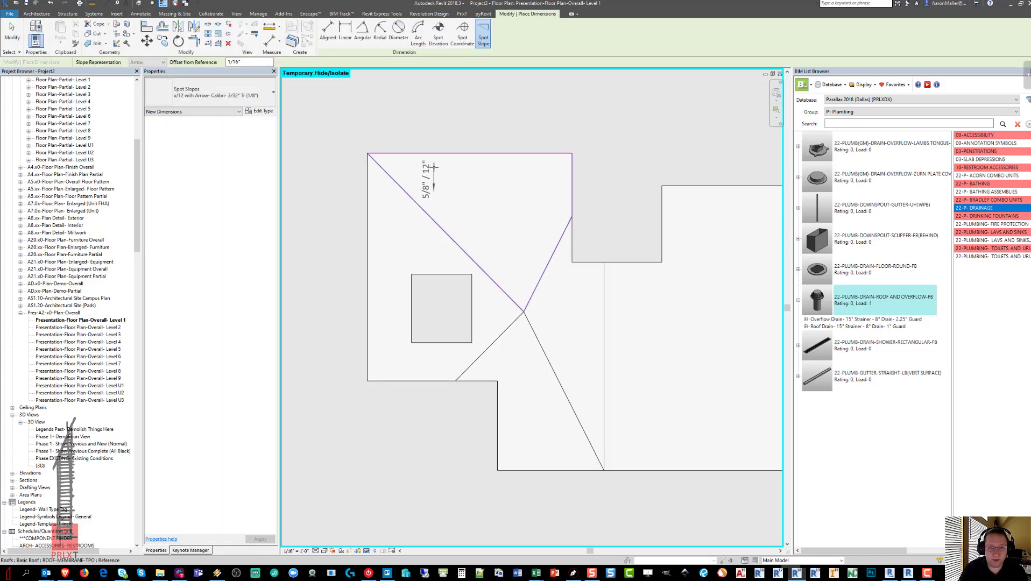
{"action": "left_click", "coordinate": [433, 167]}
{"action": "left_click", "coordinate": [469, 168]}
{"action": "left_click", "coordinate": [514, 168]}
{"action": "left_click", "coordinate": [559, 169]}
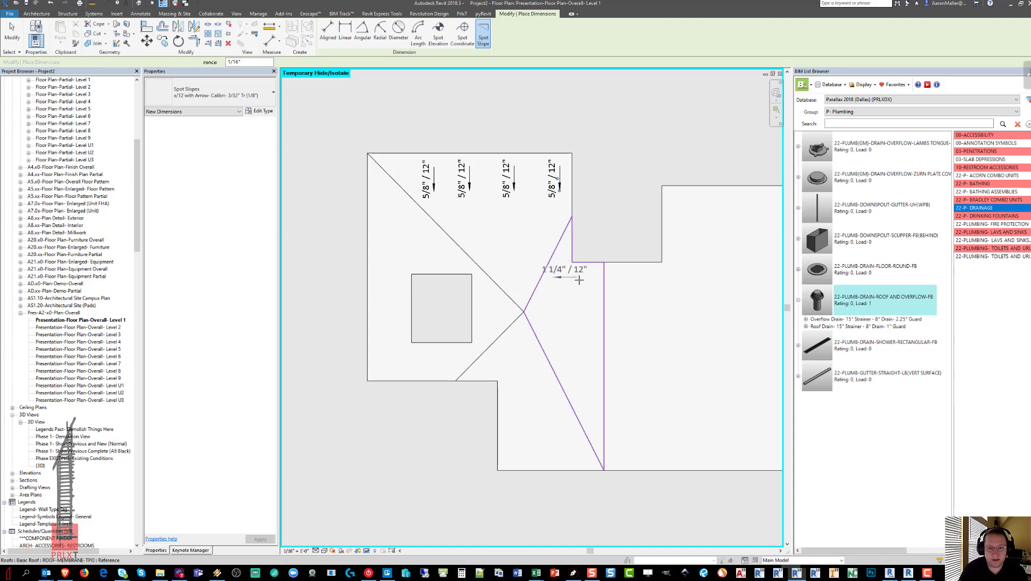
Step: Place four spot slopes on the eastern roof plane and four on the southern plane of the western drainage area
{"action": "left_click", "coordinate": [571, 281]}
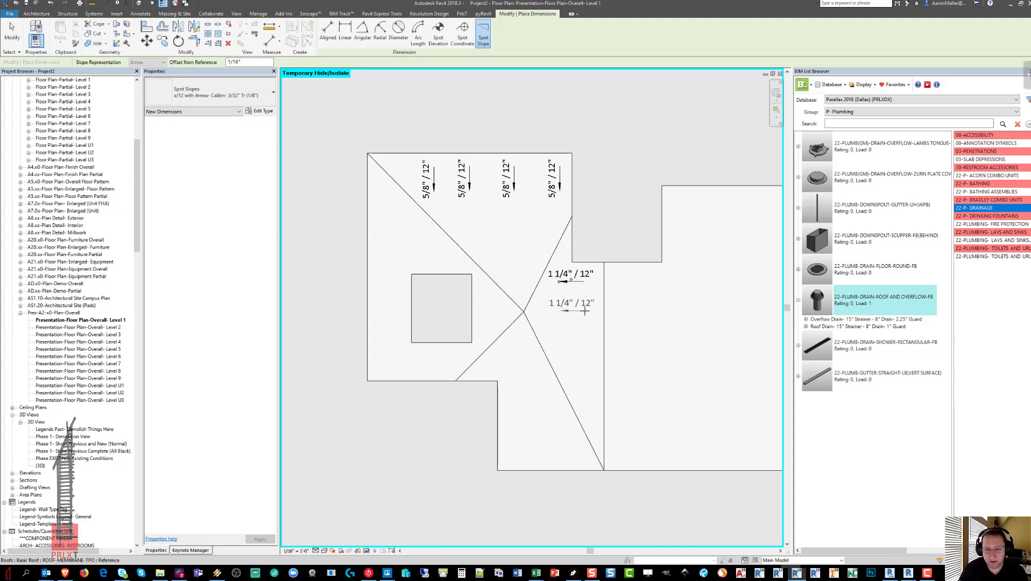
{"action": "left_click", "coordinate": [583, 349]}
{"action": "left_click", "coordinate": [589, 381]}
{"action": "left_click", "coordinate": [565, 428]}
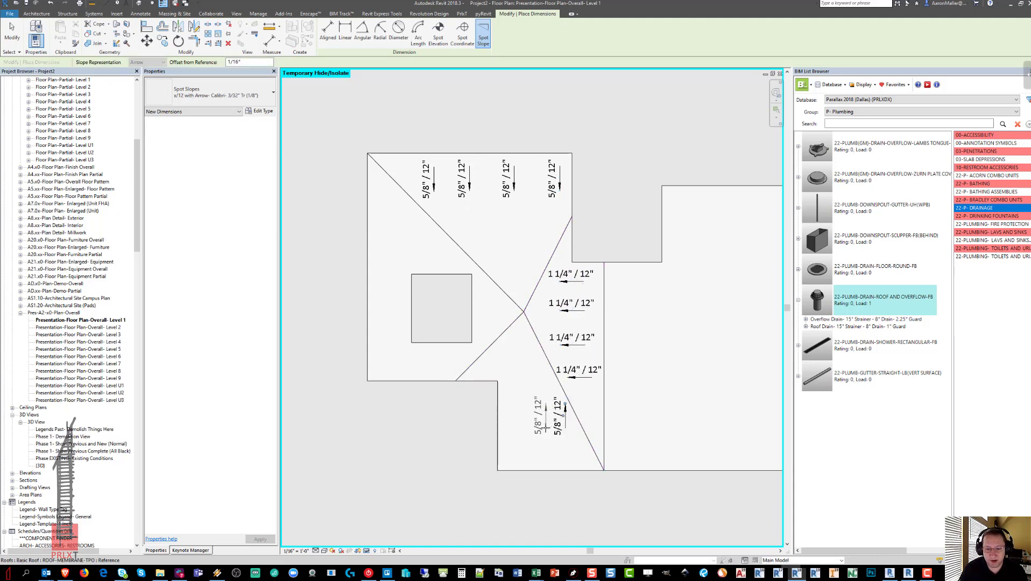
{"action": "left_click", "coordinate": [545, 428]}
{"action": "left_click", "coordinate": [520, 376]}
{"action": "left_click", "coordinate": [501, 373]}
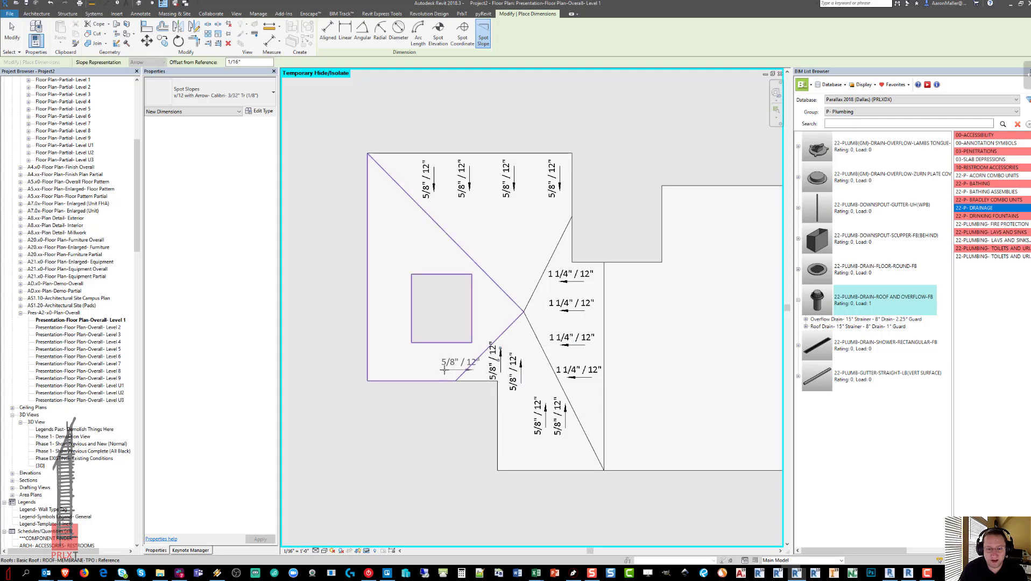
Step: Place four spot slopes down the western roof plane beside the square opening and end the command
{"action": "left_click", "coordinate": [415, 365]}
{"action": "left_click", "coordinate": [379, 324]}
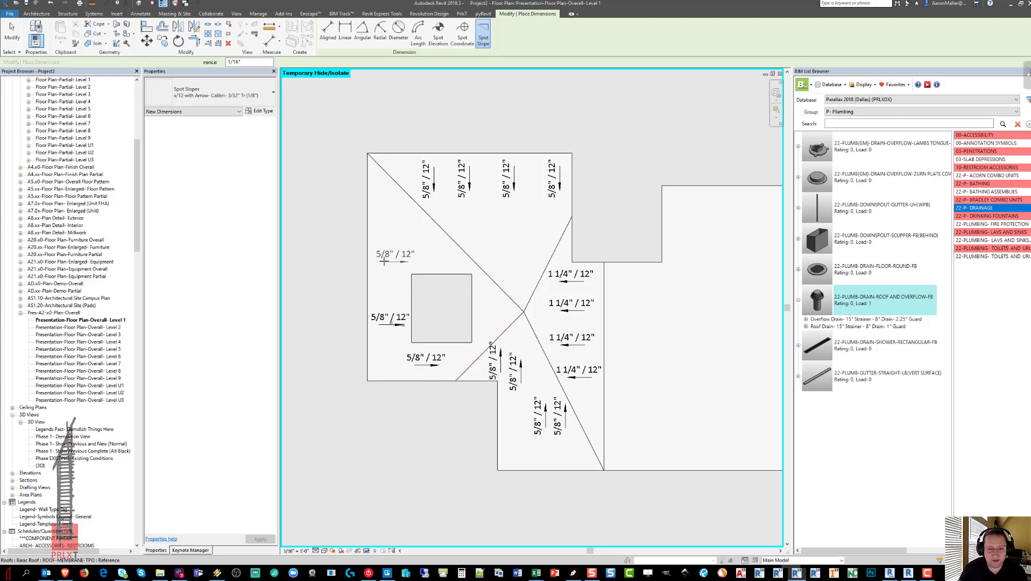
{"action": "left_click", "coordinate": [379, 215]}
{"action": "key", "text": "Escape"}
{"action": "key", "text": "Escape"}
Step: Reset the temporary hide/isolate to restore the full floor plan
{"action": "middle_click_drag", "start_coordinate": [447, 318], "coordinate": [425, 295]}
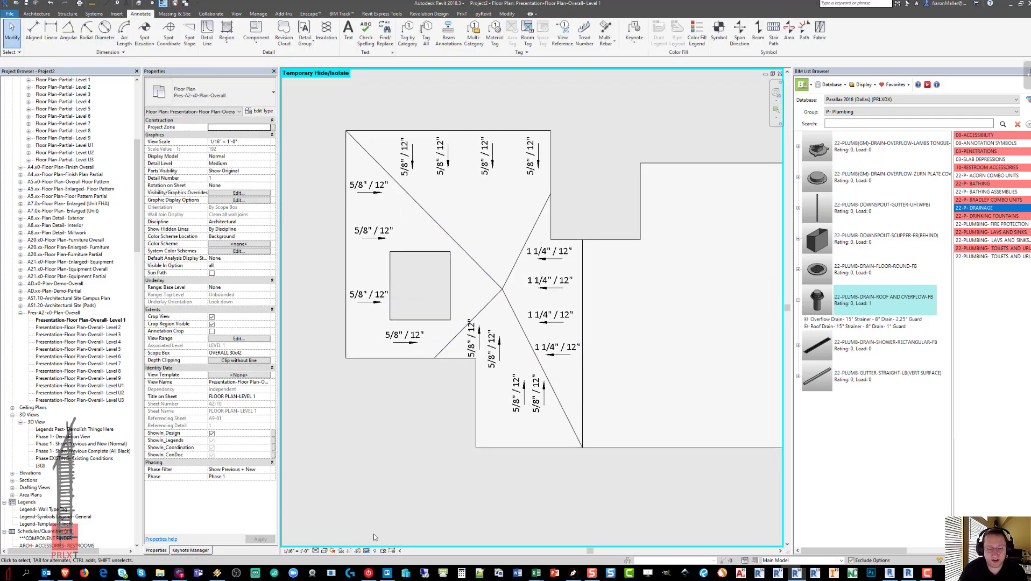
{"action": "left_click", "coordinate": [367, 551]}
{"action": "left_click", "coordinate": [398, 541]}
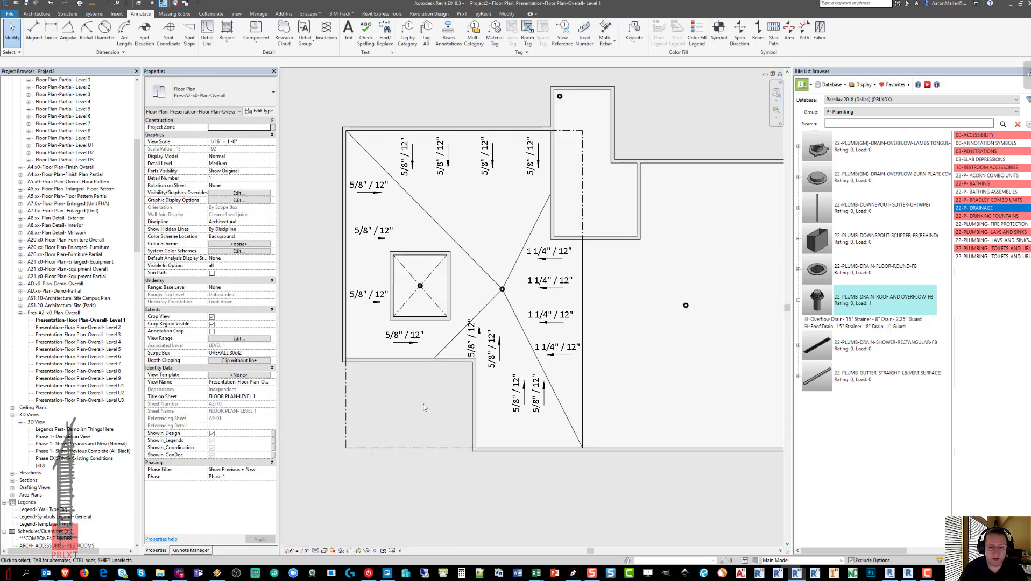
Step: Select all spot slope instances visible in the view and delete them
{"action": "right_click", "coordinate": [532, 156]}
{"action": "mouse_move", "coordinate": [597, 238]}
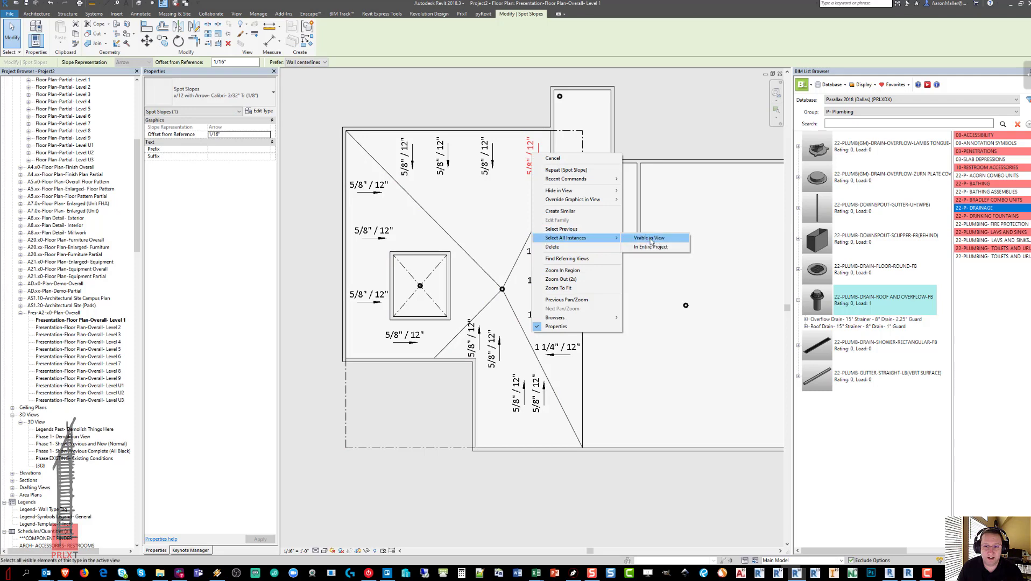
{"action": "left_click", "coordinate": [649, 238]}
{"action": "key", "text": "Delete"}
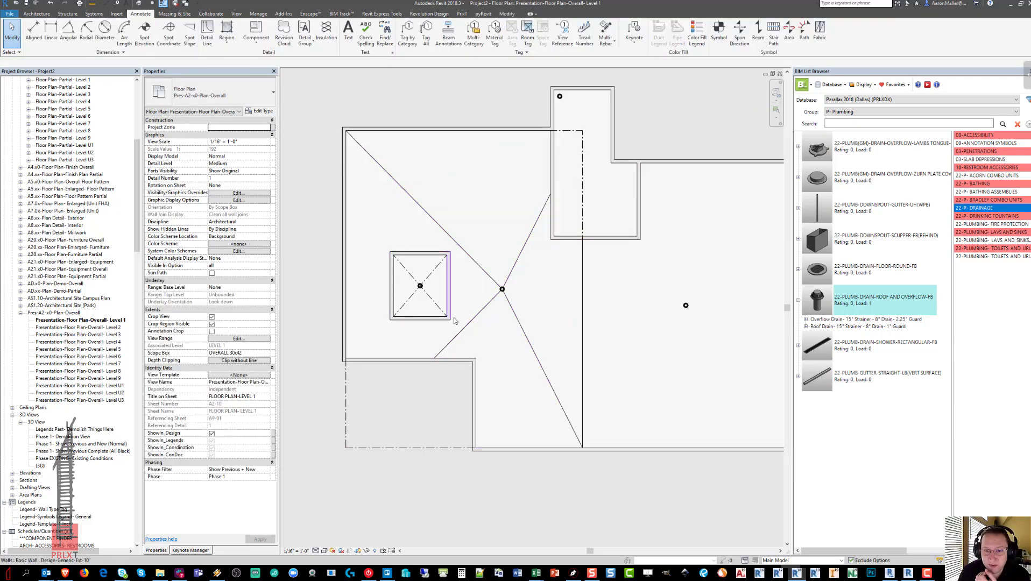
Step: Place five spot slopes in a column between the western outer wall and the small square roof
{"action": "middle_click_drag", "start_coordinate": [461, 276], "coordinate": [479, 250]}
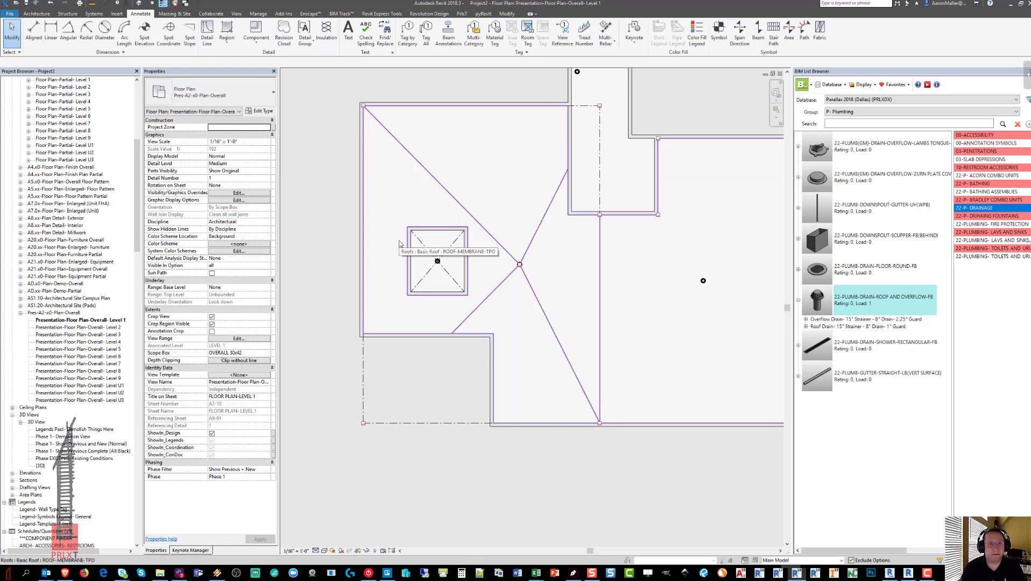
{"action": "middle_click_drag", "start_coordinate": [378, 226], "coordinate": [386, 210]}
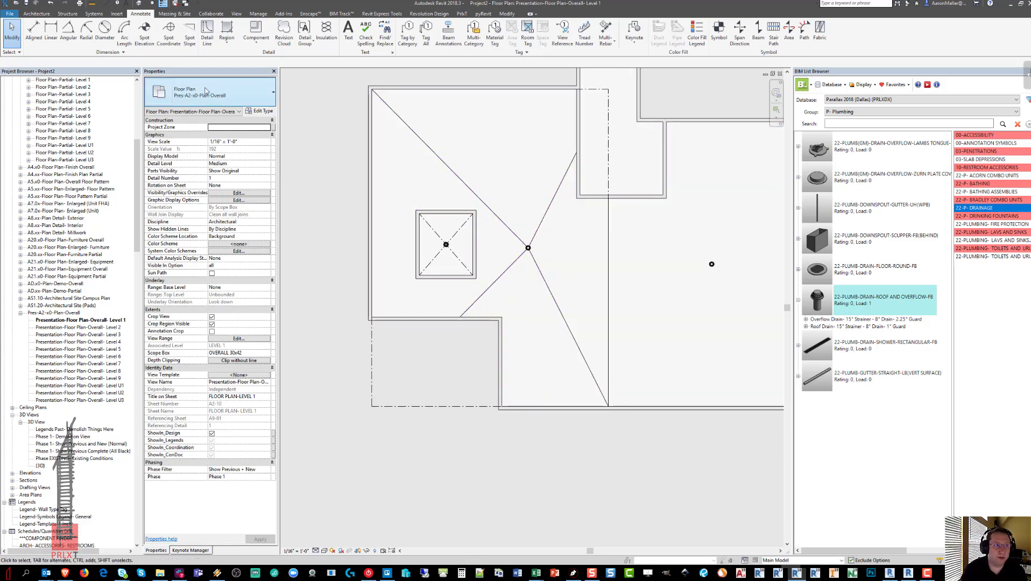
{"action": "left_click", "coordinate": [187, 41]}
{"action": "scroll", "coordinate": [389, 207], "scroll_direction": "up", "scroll_amount": 2}
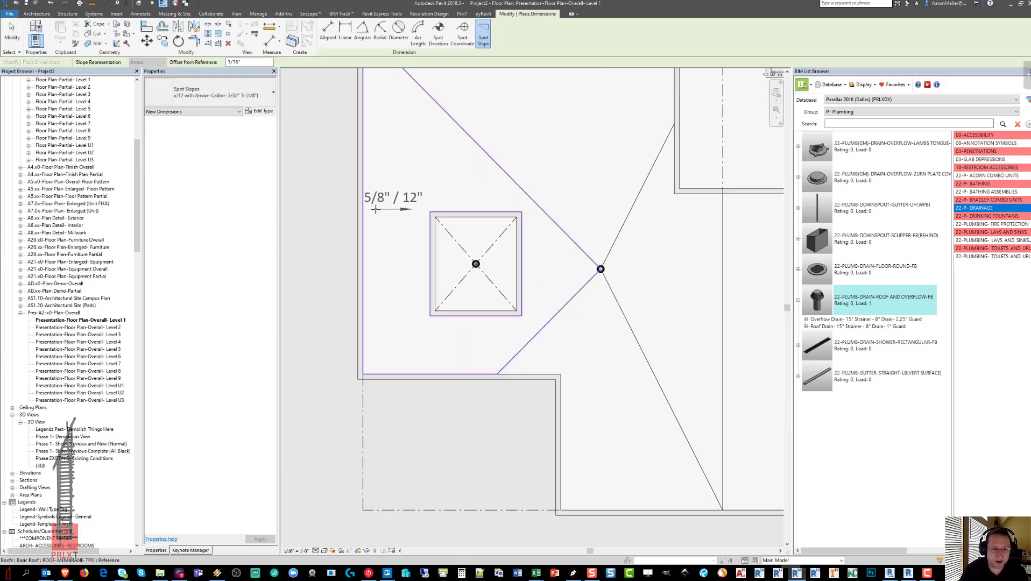
{"action": "left_click", "coordinate": [375, 212]}
{"action": "left_click", "coordinate": [375, 243]}
{"action": "left_click", "coordinate": [375, 284]}
{"action": "left_click", "coordinate": [375, 323]}
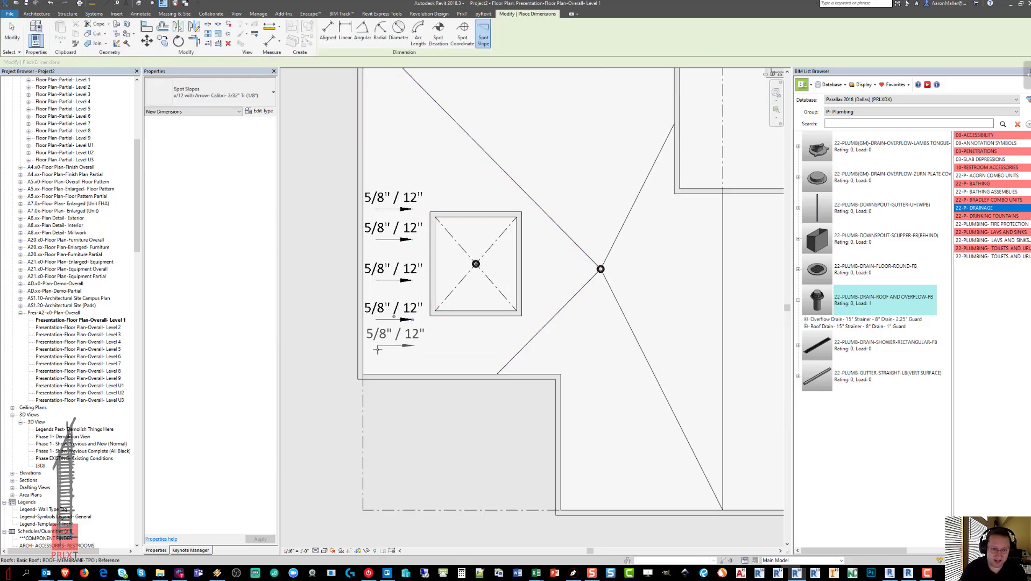
{"action": "left_click", "coordinate": [377, 353]}
{"action": "key", "text": "Escape"}
{"action": "key", "text": "Escape"}
Step: Select the spot slopes west of the small square roof and delete them
{"action": "left_click", "coordinate": [384, 338]}
{"action": "left_click", "coordinate": [383, 308], "text": "ctrl"}
{"action": "left_click", "coordinate": [383, 268], "text": "ctrl"}
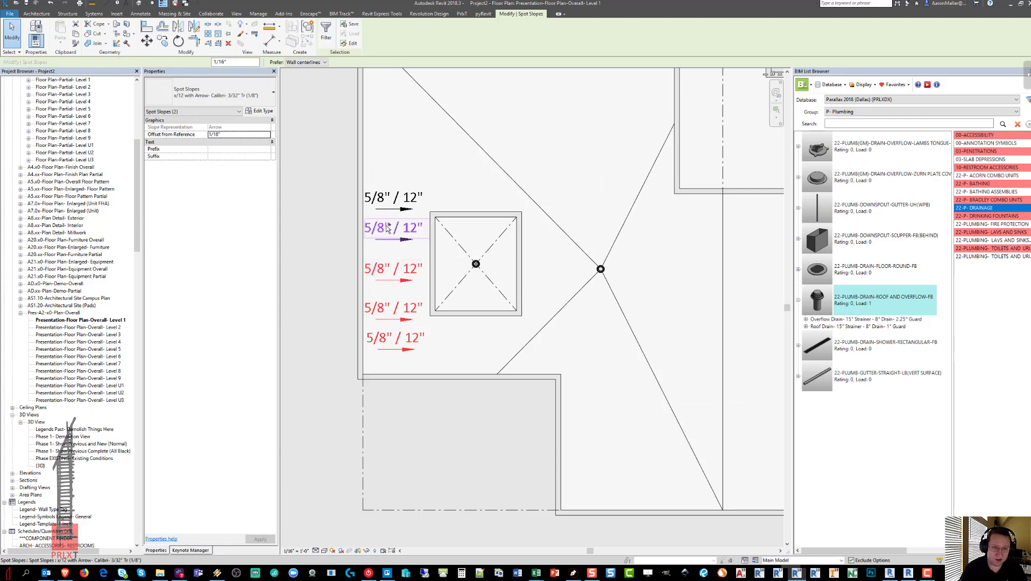
{"action": "left_click", "coordinate": [383, 228], "text": "ctrl"}
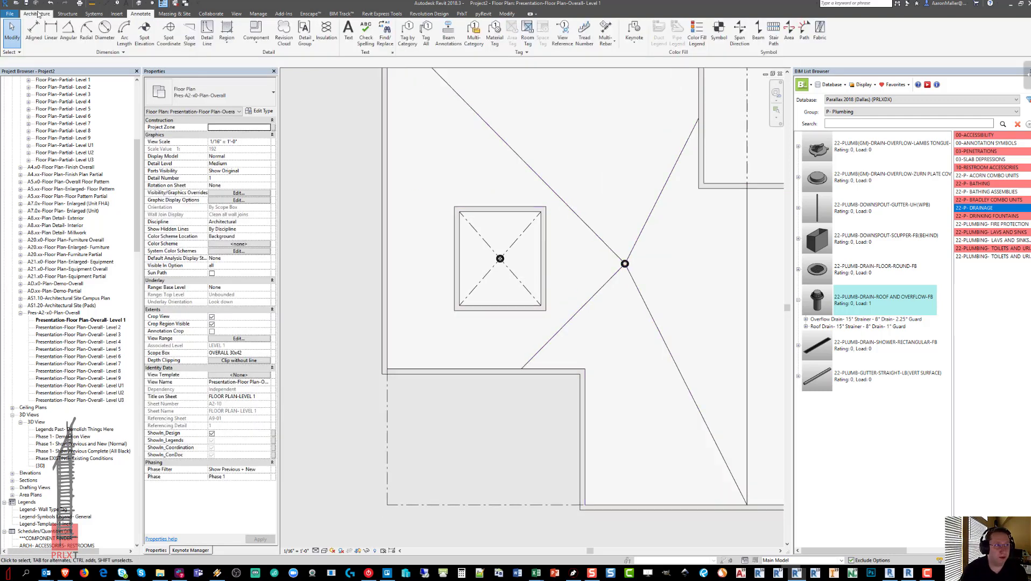
Step: Start a footprint roof of type ROOF-MEMBRANE-TPO (TAPERED INSULATION CRICKETS)
{"action": "left_click", "coordinate": [151, 28]}
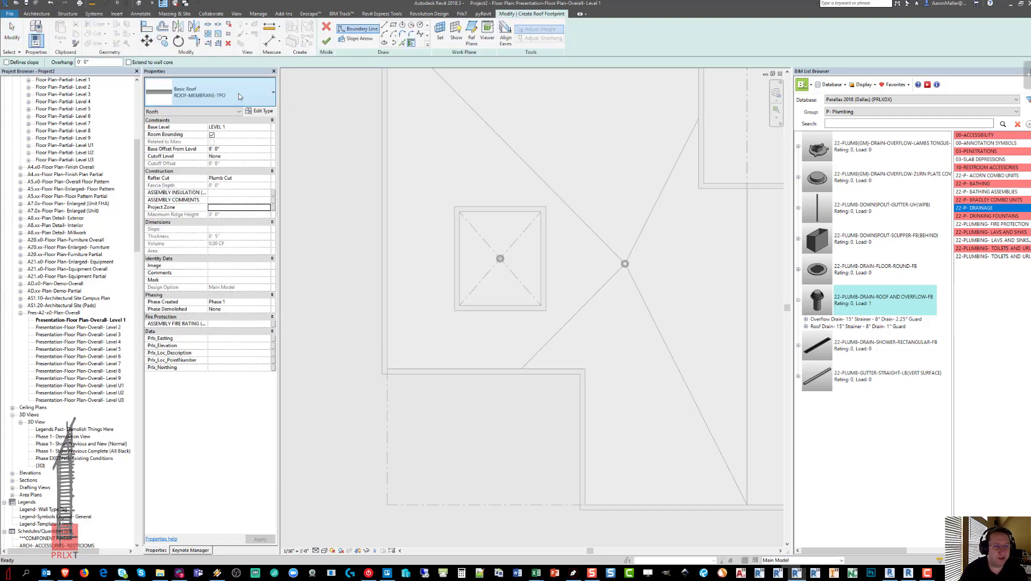
{"action": "left_click", "coordinate": [240, 93]}
{"action": "scroll", "coordinate": [223, 299], "scroll_direction": "down", "scroll_amount": 1}
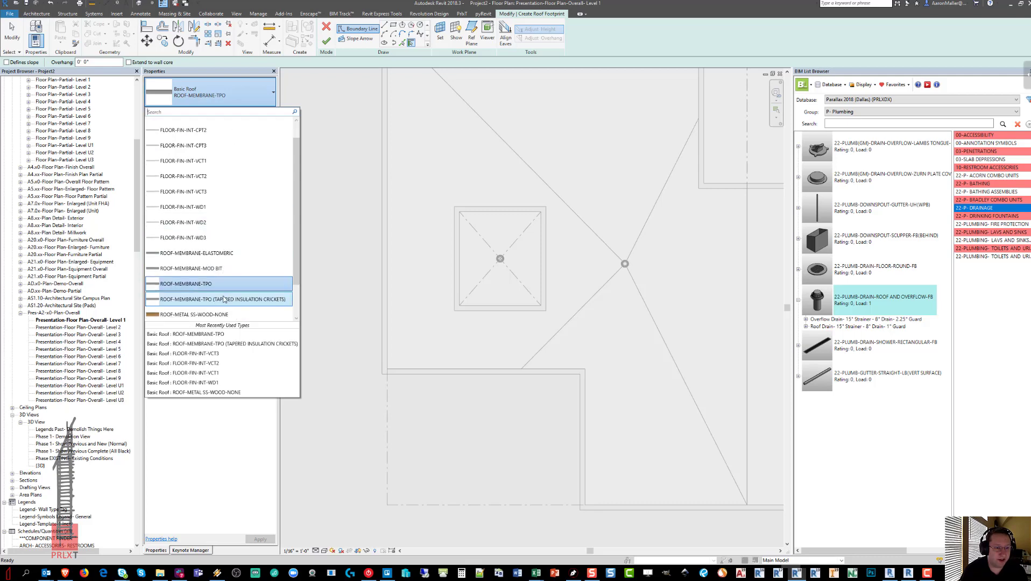
{"action": "left_click", "coordinate": [235, 300]}
{"action": "scroll", "coordinate": [442, 249], "scroll_direction": "up", "scroll_amount": 3}
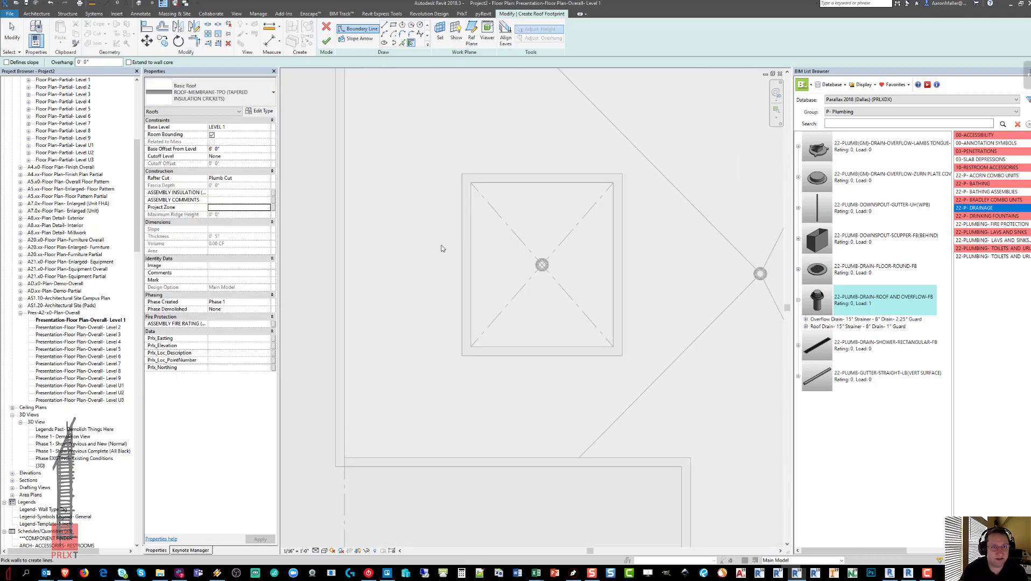
Step: Sketch a boundary line along the square enclosure's western outer face and a horizontal line running west from its midpoint
{"action": "key", "text": "l"}
{"action": "key", "text": "i"}
{"action": "left_click", "coordinate": [462, 174]}
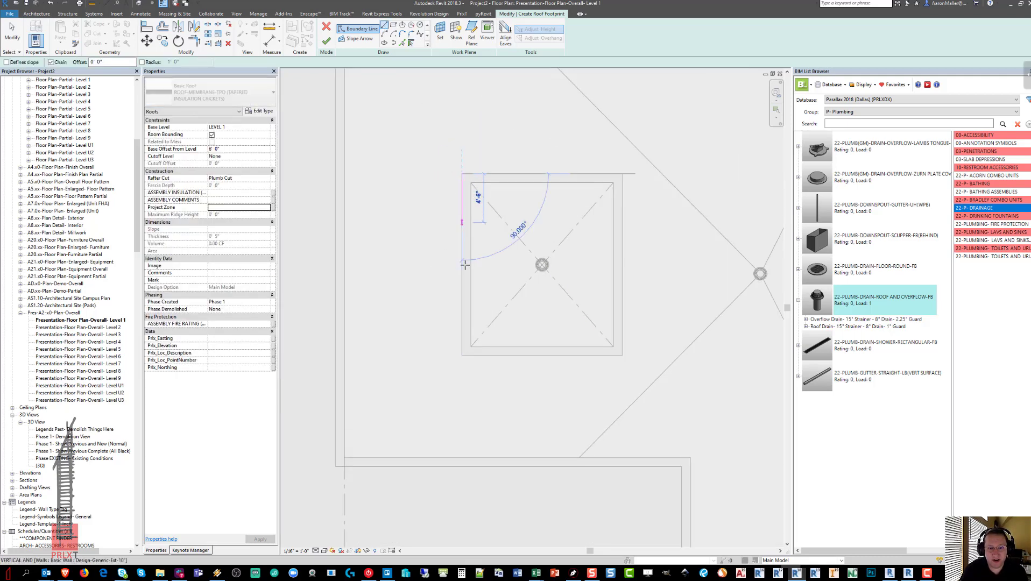
{"action": "left_click", "coordinate": [460, 355]}
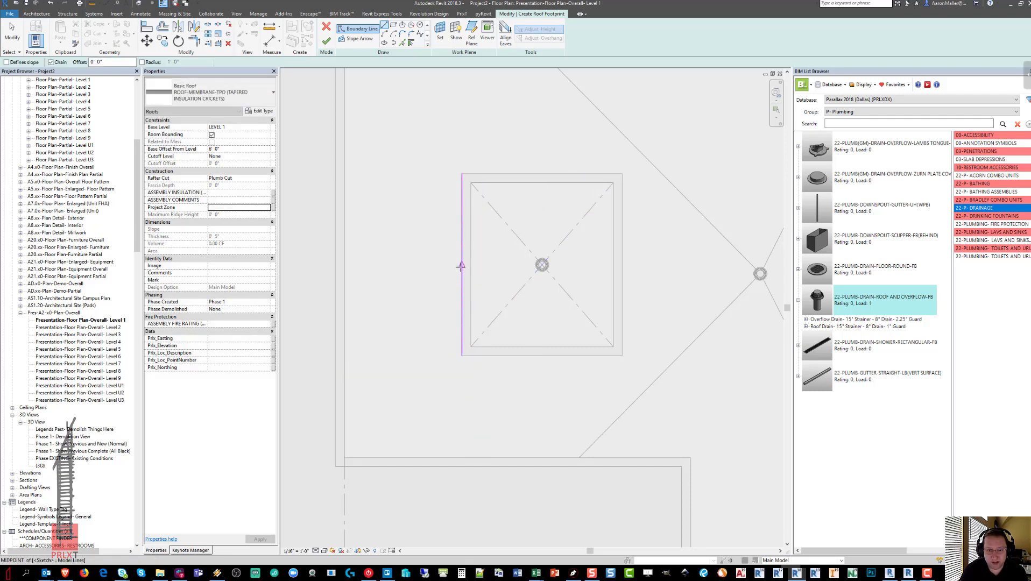
{"action": "left_click", "coordinate": [397, 265]}
{"action": "key", "text": "Escape"}
Step: Sketch a diagonal boundary line southwest from the enclosure's northwest corner and trim it to a corner with the horizontal line
{"action": "left_click", "coordinate": [461, 174]}
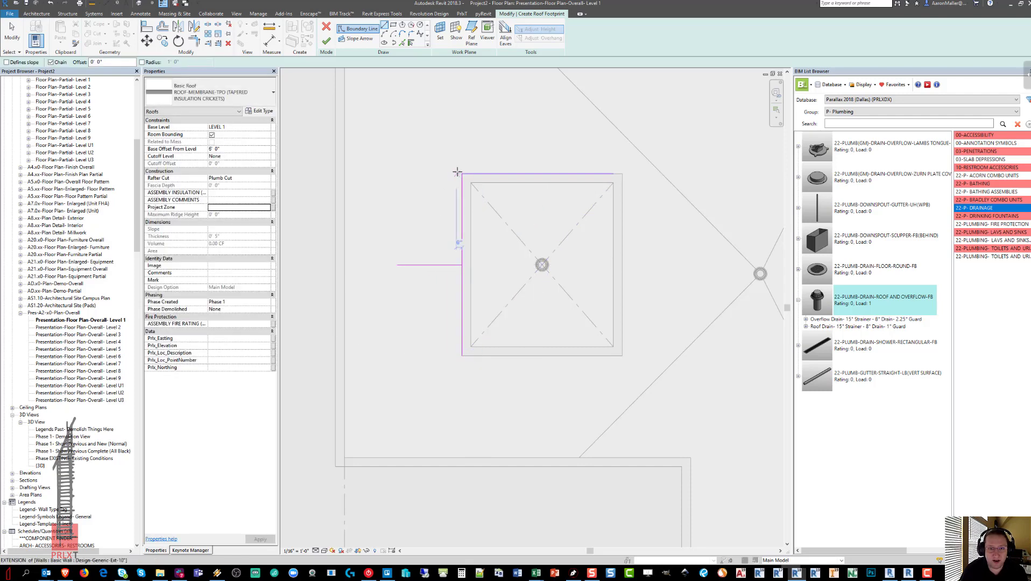
{"action": "left_click", "coordinate": [420, 215]}
{"action": "key", "text": "Escape"}
{"action": "key", "text": "Escape"}
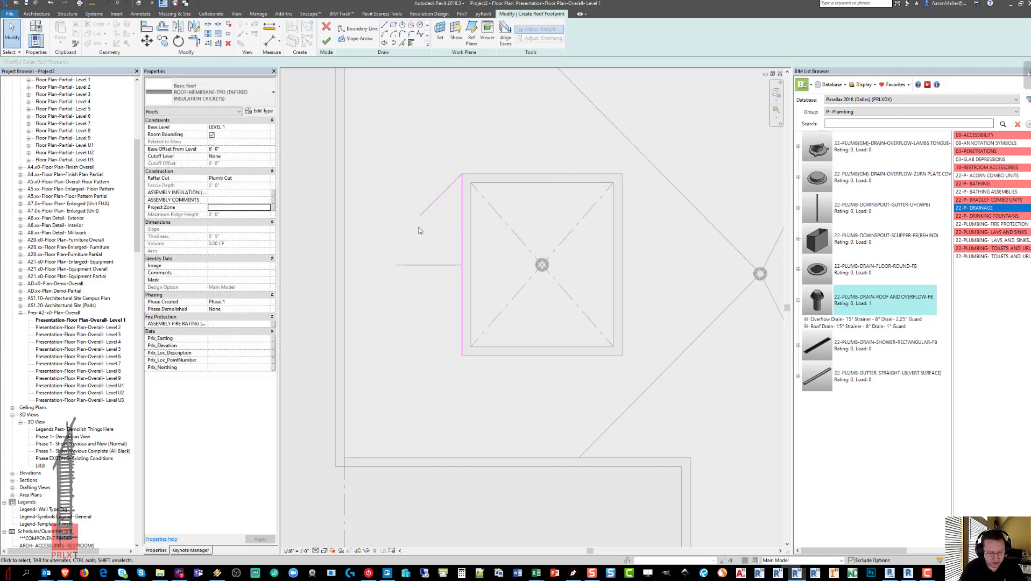
{"action": "key", "text": "t"}
{"action": "key", "text": "r"}
{"action": "left_click", "coordinate": [426, 209]}
{"action": "key", "text": "Escape"}
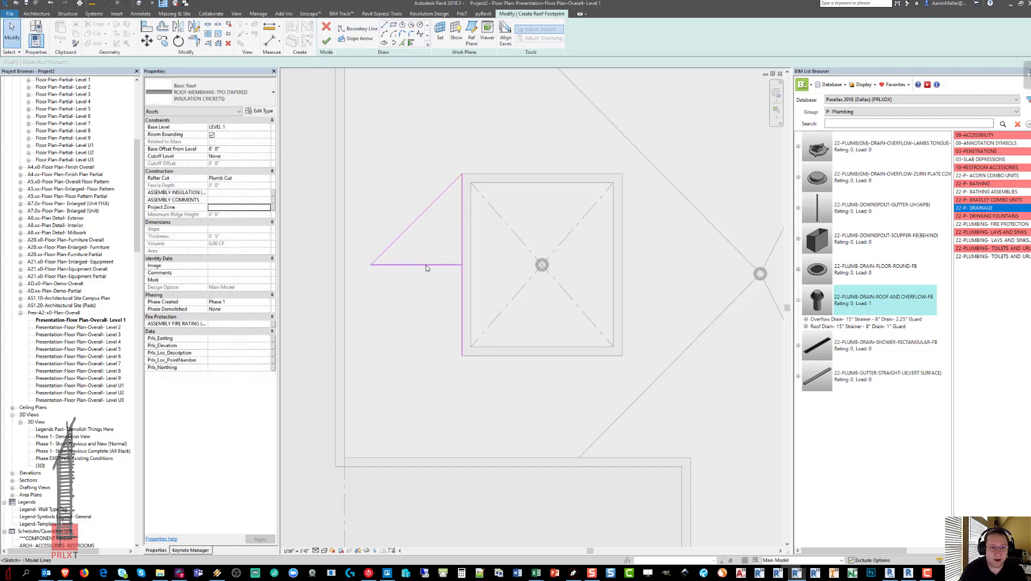
Step: Mirror the diagonal boundary line across the horizontal sketch line and delete that horizontal line to leave a triangular outline
{"action": "left_click", "coordinate": [425, 264]}
{"action": "left_click", "coordinate": [407, 228]}
{"action": "left_click", "coordinate": [179, 27]}
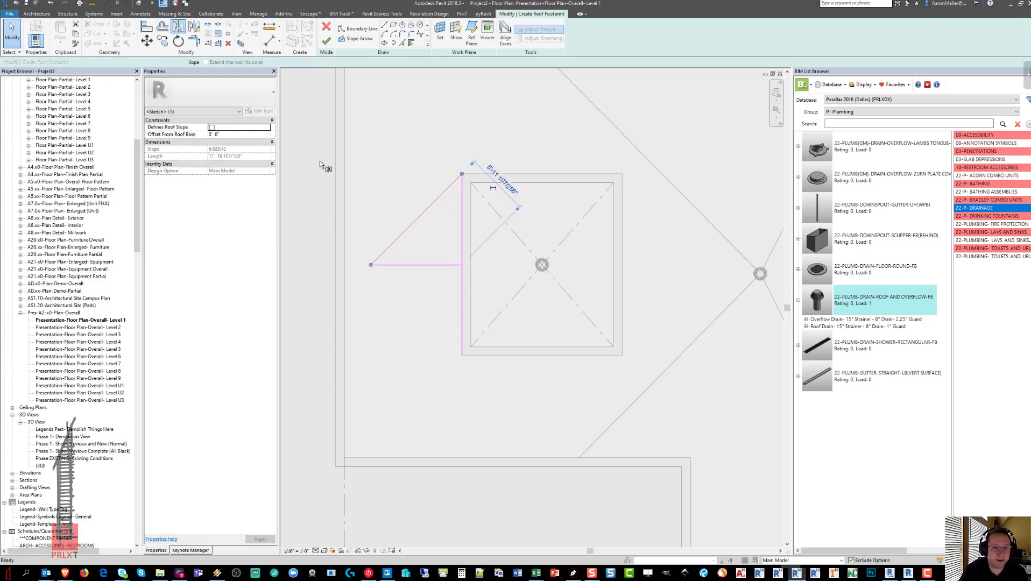
{"action": "left_click", "coordinate": [426, 265]}
{"action": "left_click", "coordinate": [410, 275]}
{"action": "left_click", "coordinate": [418, 266]}
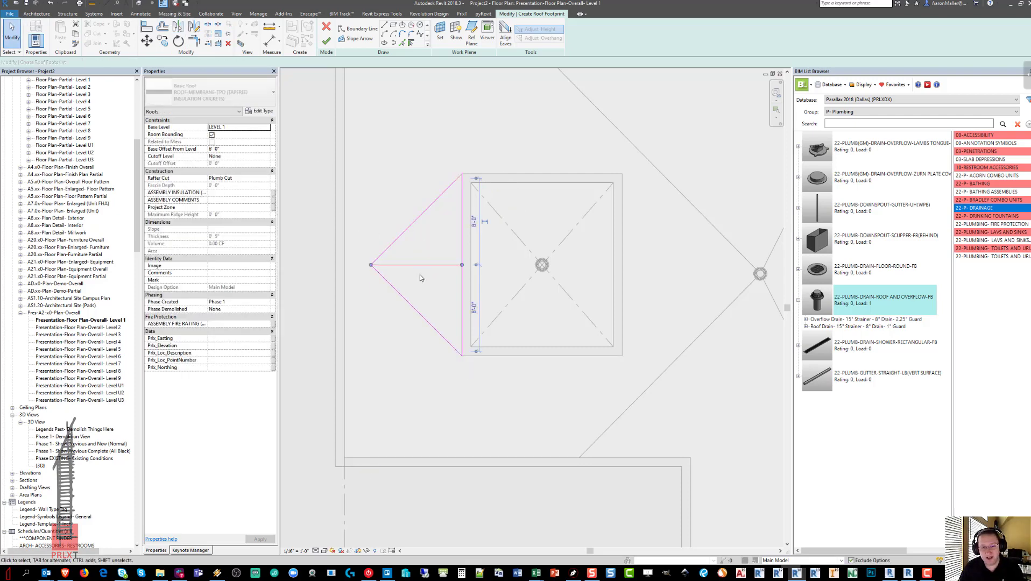
{"action": "key", "text": "Delete"}
Step: Finish the triangular cricket roof sketch and deselect the new roof
{"action": "scroll", "coordinate": [422, 293], "scroll_direction": "down", "scroll_amount": 2}
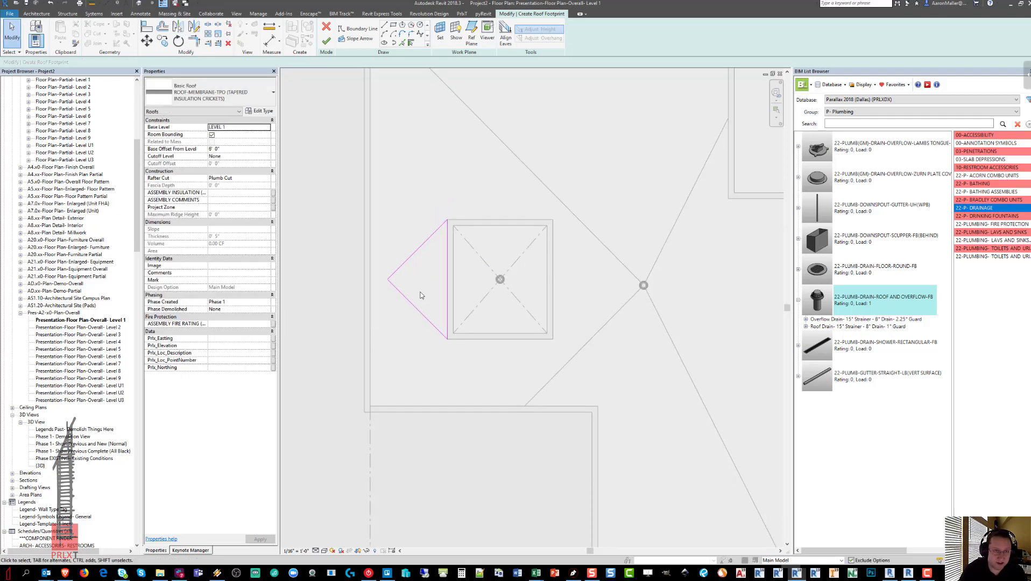
{"action": "left_click", "coordinate": [326, 44]}
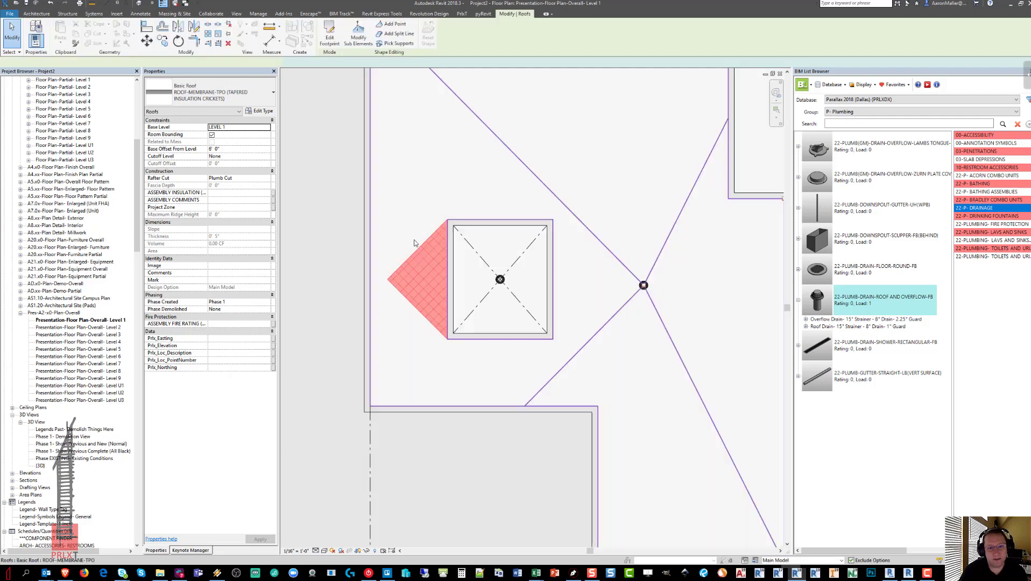
{"action": "middle_click_drag", "start_coordinate": [416, 244], "coordinate": [441, 265]}
{"action": "key", "text": "Escape"}
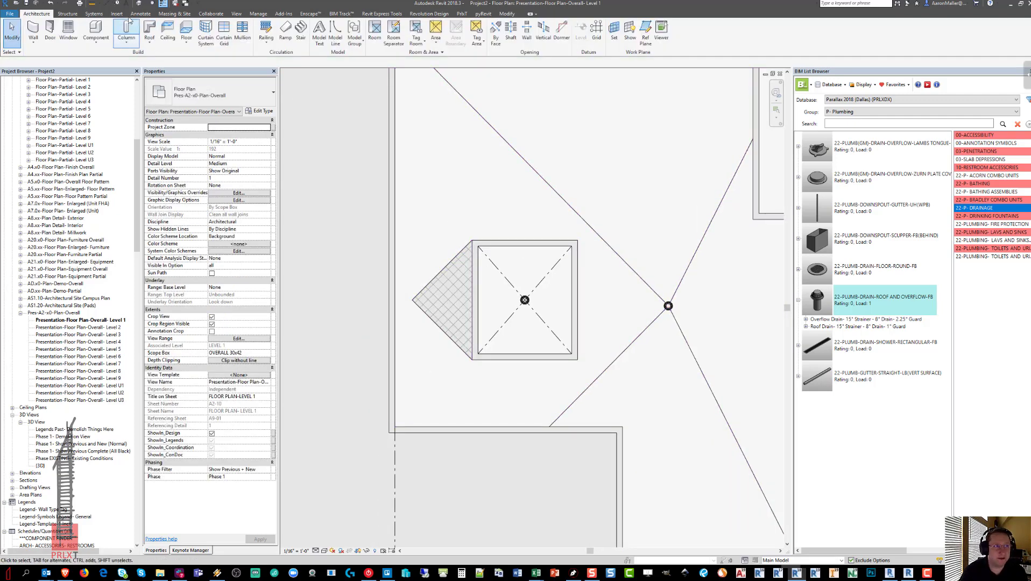
Step: Examine in the default 3D view how the cricket roof meets the square enclosure and the main roof
{"action": "left_click", "coordinate": [144, 3]}
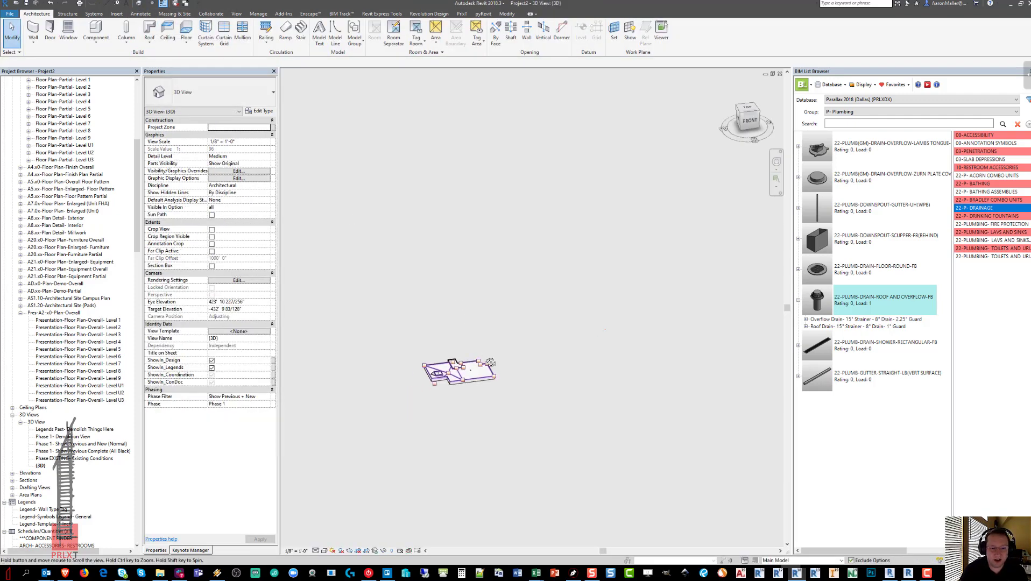
{"action": "scroll", "coordinate": [515, 388], "scroll_direction": "up", "scroll_amount": 10}
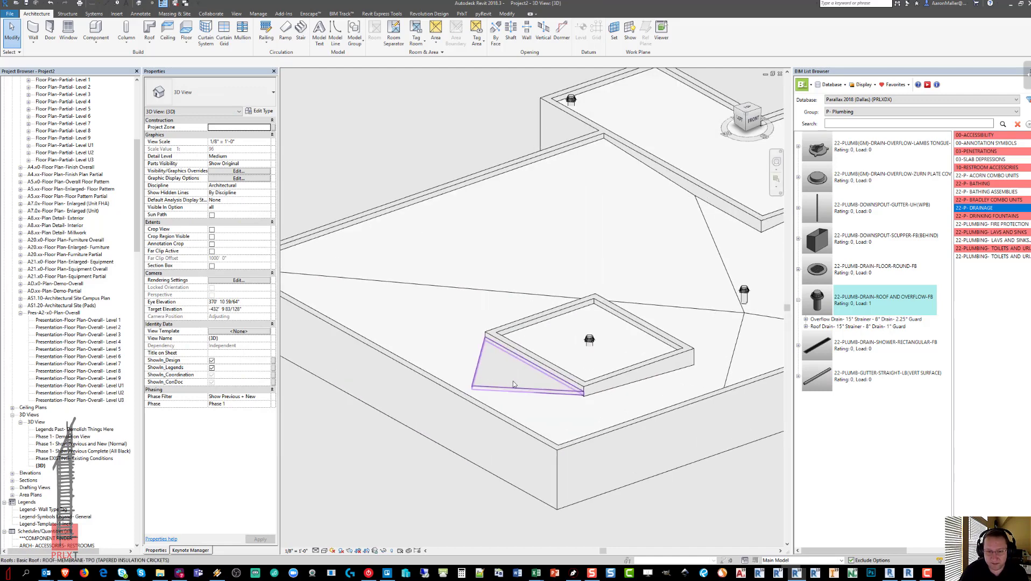
{"action": "left_click", "coordinate": [489, 411]}
{"action": "middle_click_drag", "start_coordinate": [489, 410], "coordinate": [689, 417], "text": "shift"}
{"action": "middle_click_drag", "start_coordinate": [414, 398], "coordinate": [516, 357]}
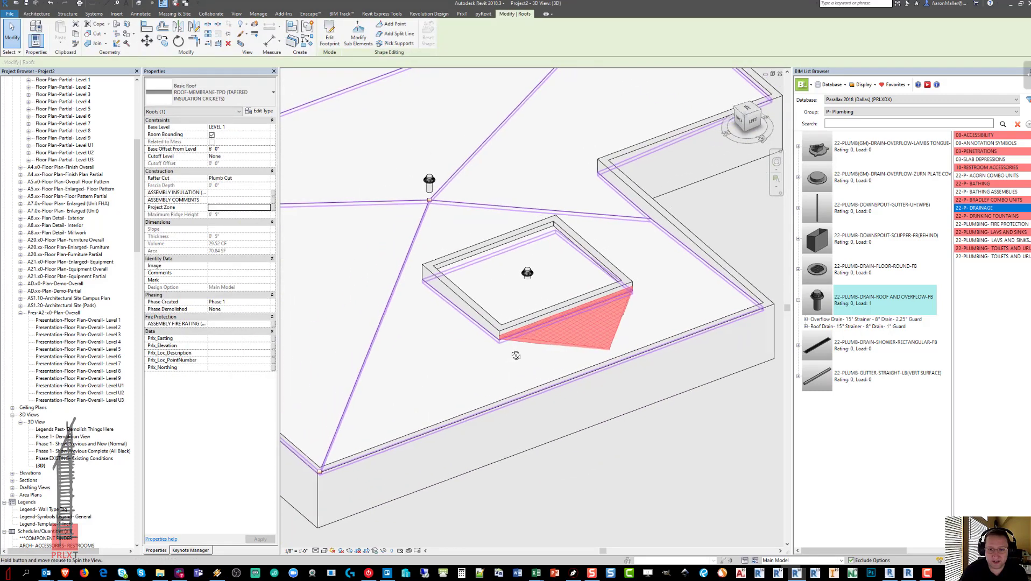
{"action": "scroll", "coordinate": [520, 342], "scroll_direction": "up", "scroll_amount": 1}
{"action": "scroll", "coordinate": [520, 342], "scroll_direction": "up", "scroll_amount": 4}
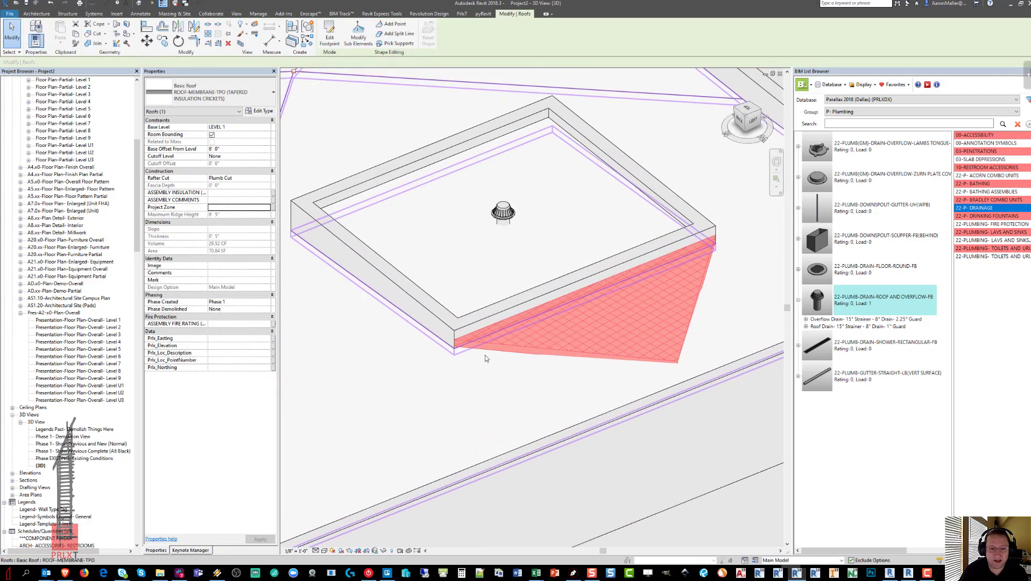
{"action": "key", "text": "Escape"}
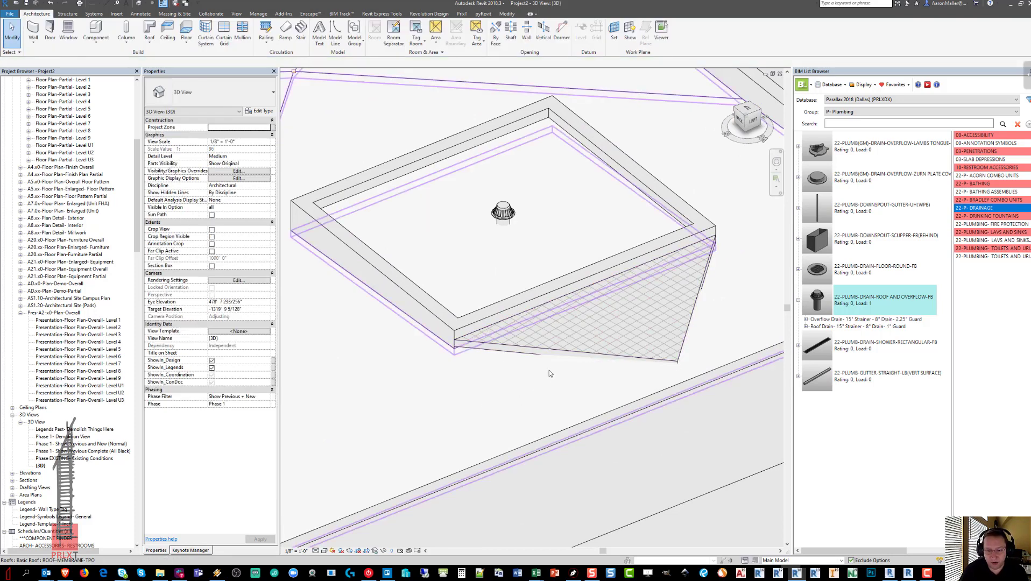
Step: Join the geometry of the main membrane roof and the cricket roof
{"action": "left_click", "coordinate": [515, 16]}
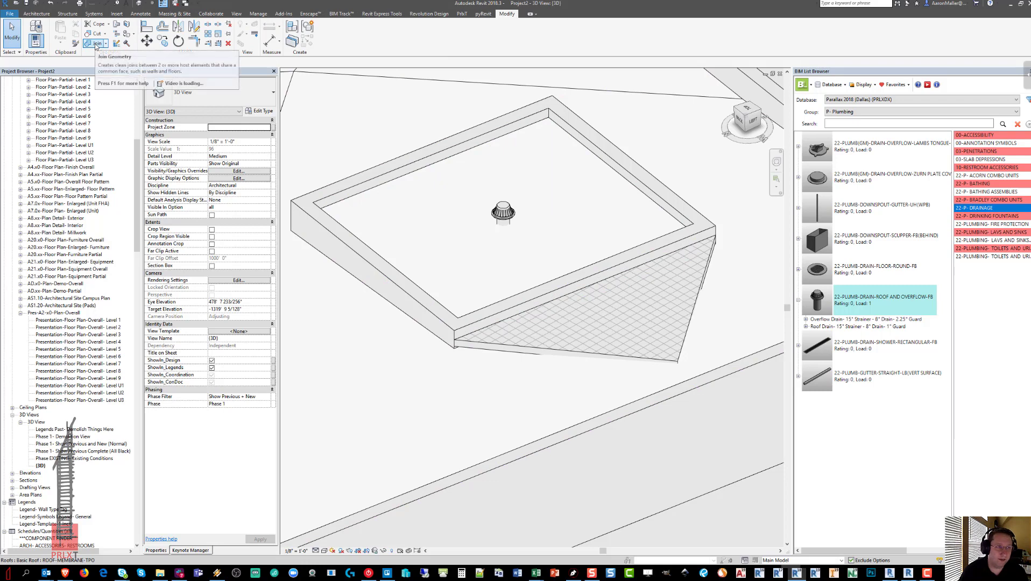
{"action": "left_click", "coordinate": [96, 44]}
{"action": "left_click", "coordinate": [527, 366]}
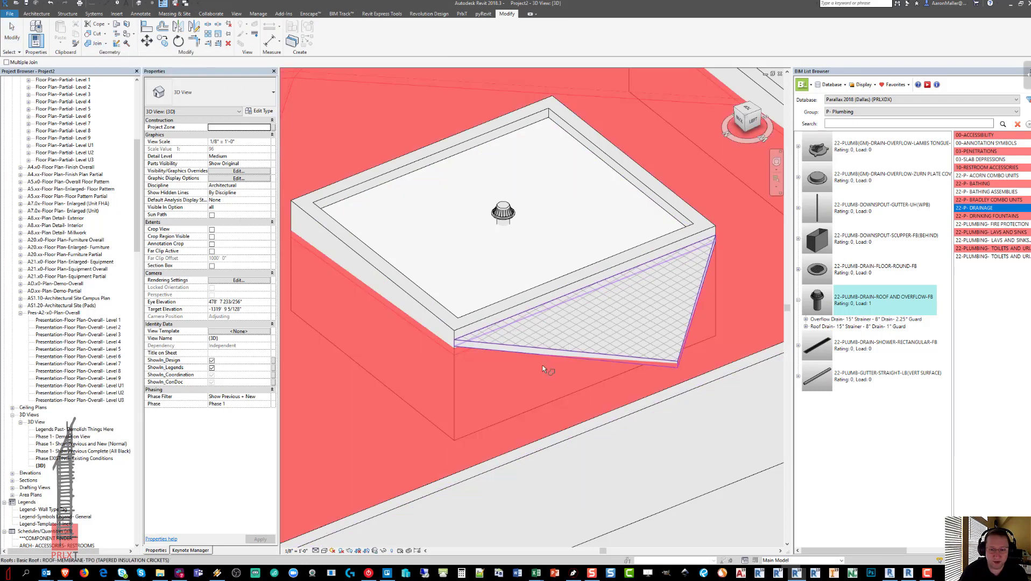
{"action": "left_click", "coordinate": [540, 358]}
{"action": "key", "text": "Escape"}
Step: Add a split line on the cricket roof from its outer tip to the midpoint of its edge along the enclosure
{"action": "left_click", "coordinate": [541, 340]}
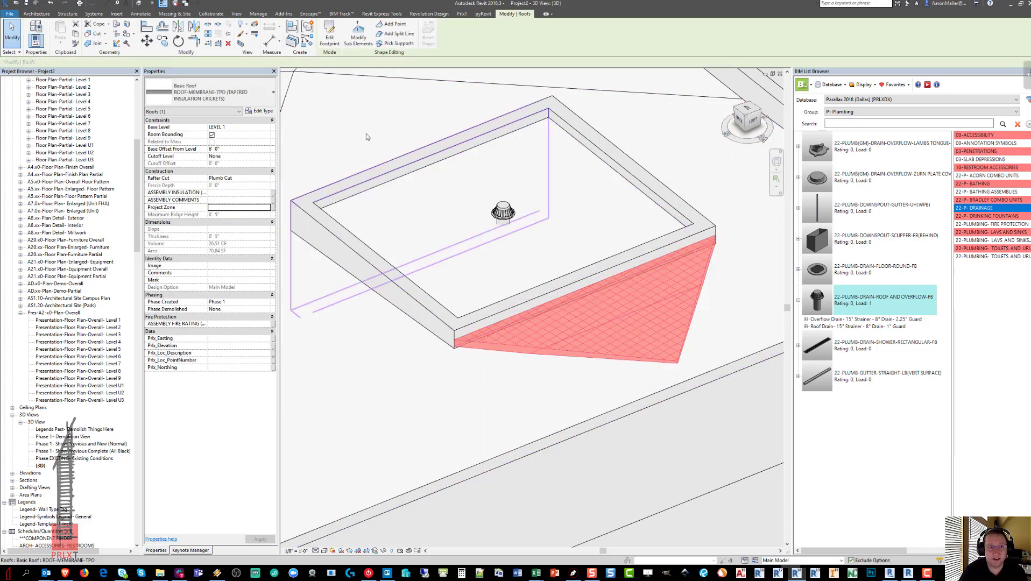
{"action": "left_click", "coordinate": [391, 25]}
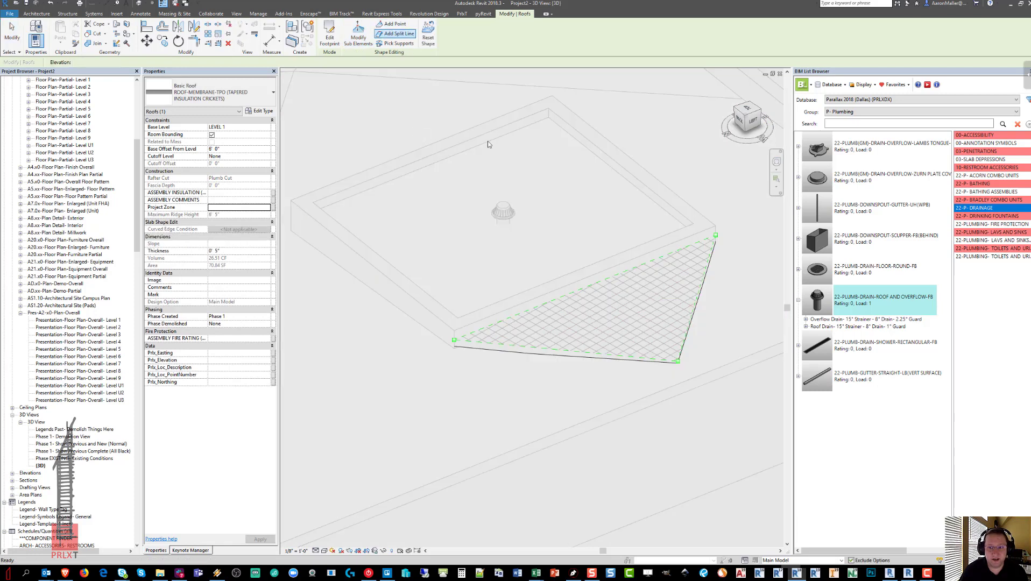
{"action": "left_click", "coordinate": [396, 33]}
{"action": "left_click", "coordinate": [675, 360]}
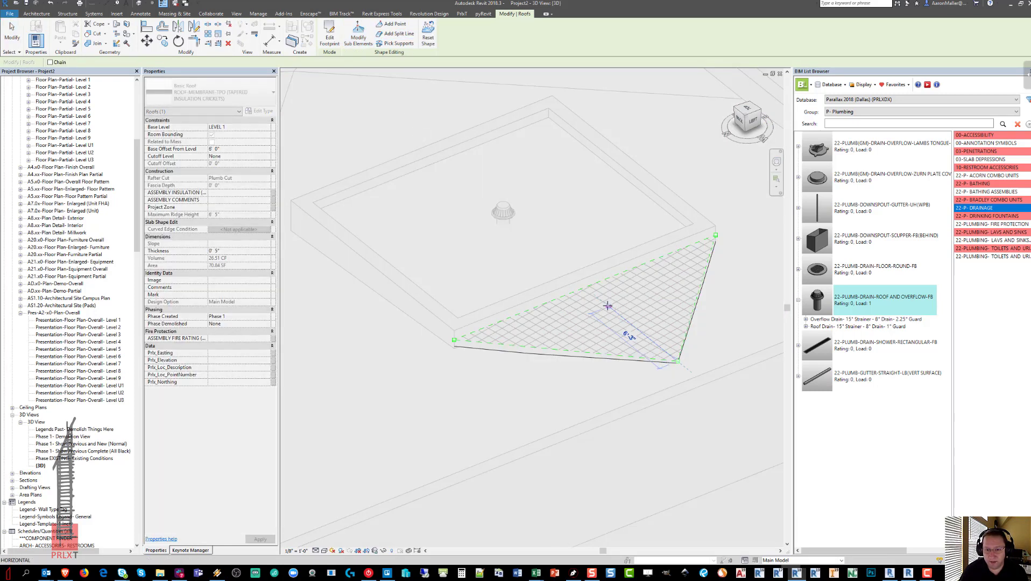
{"action": "left_click", "coordinate": [584, 289]}
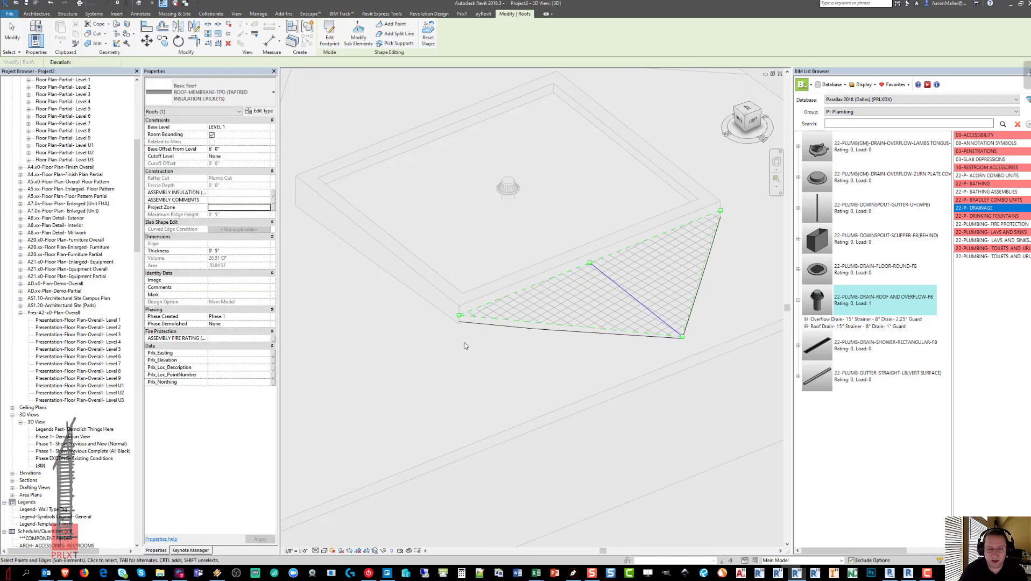
{"action": "scroll", "coordinate": [465, 345], "scroll_direction": "up", "scroll_amount": 3}
{"action": "key", "text": "Escape"}
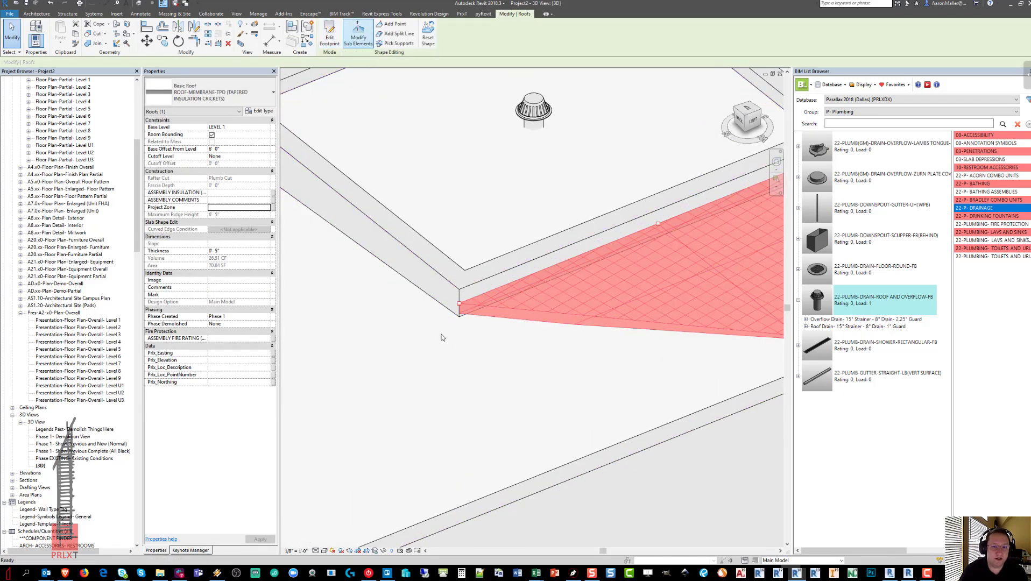
Step: Lower the cricket roof's northwest corner point to an elevation of -0' 2 63/64"
{"action": "scroll", "coordinate": [457, 308], "scroll_direction": "up", "scroll_amount": 4}
{"action": "left_click_drag", "start_coordinate": [454, 282], "coordinate": [468, 311]}
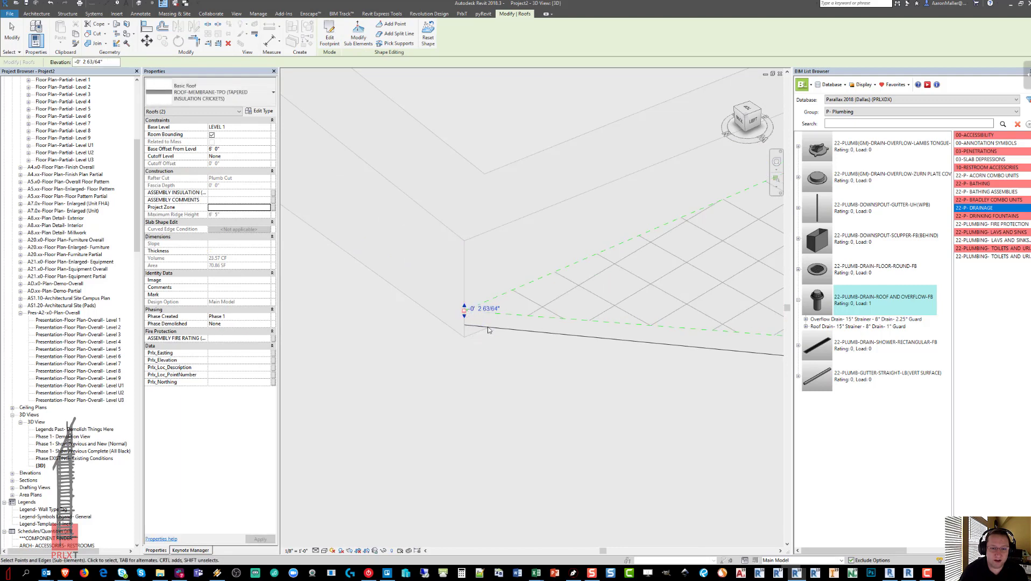
{"action": "key", "text": "Escape"}
{"action": "middle_click_drag", "start_coordinate": [488, 329], "coordinate": [431, 289]}
Step: Set the cricket roof's base offset from level to 5' 8"
{"action": "left_click", "coordinate": [258, 113]}
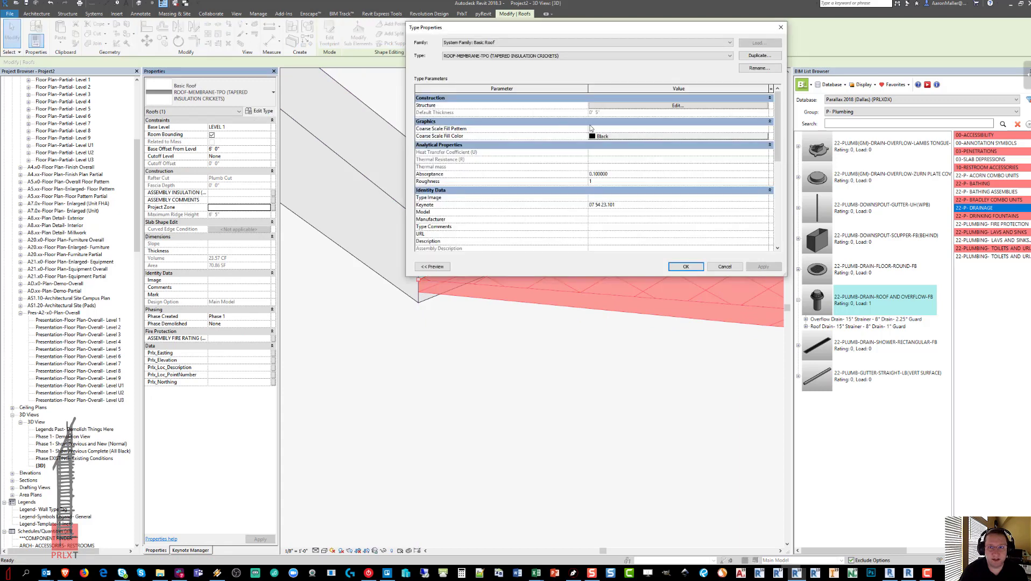
{"action": "key", "text": "Escape"}
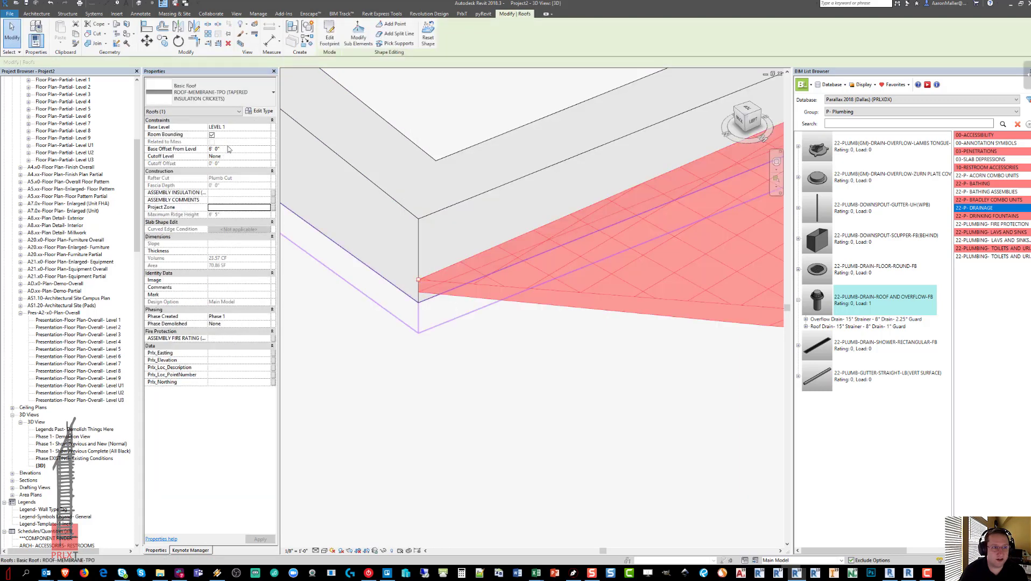
{"action": "left_click", "coordinate": [234, 151]}
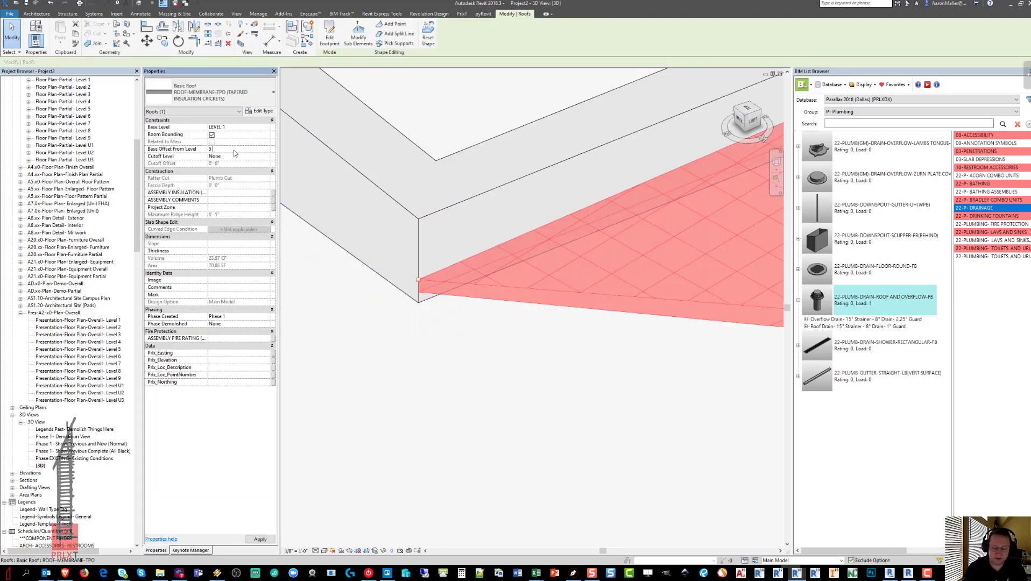
{"action": "type", "text": "5 8"}
{"action": "key", "text": "Return"}
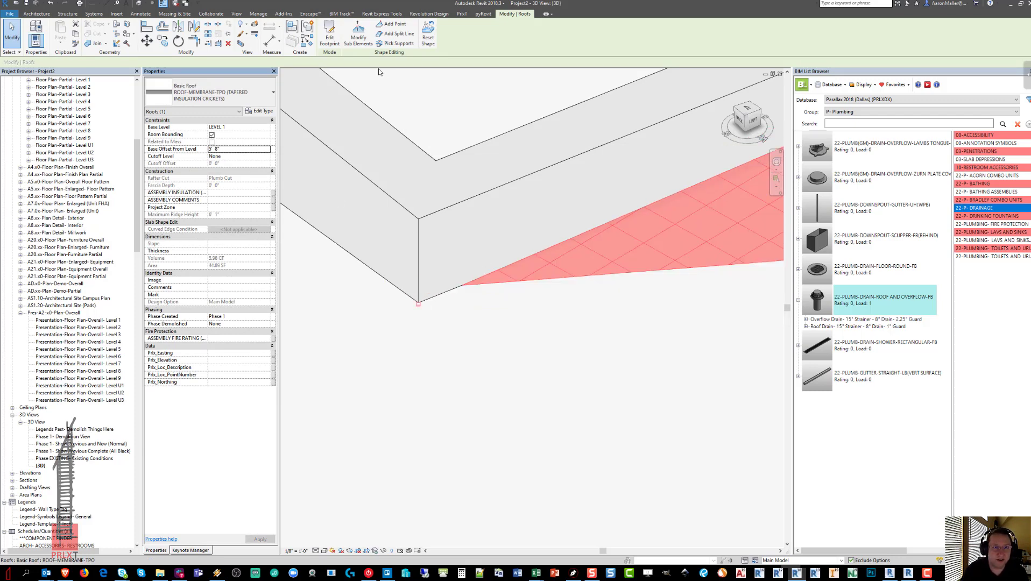
Step: Adjust the cricket roof's northwest corner point to an elevation of -0' 2 99/128", matching the enclosure's base
{"action": "left_click", "coordinate": [358, 33]}
{"action": "left_click", "coordinate": [418, 304]}
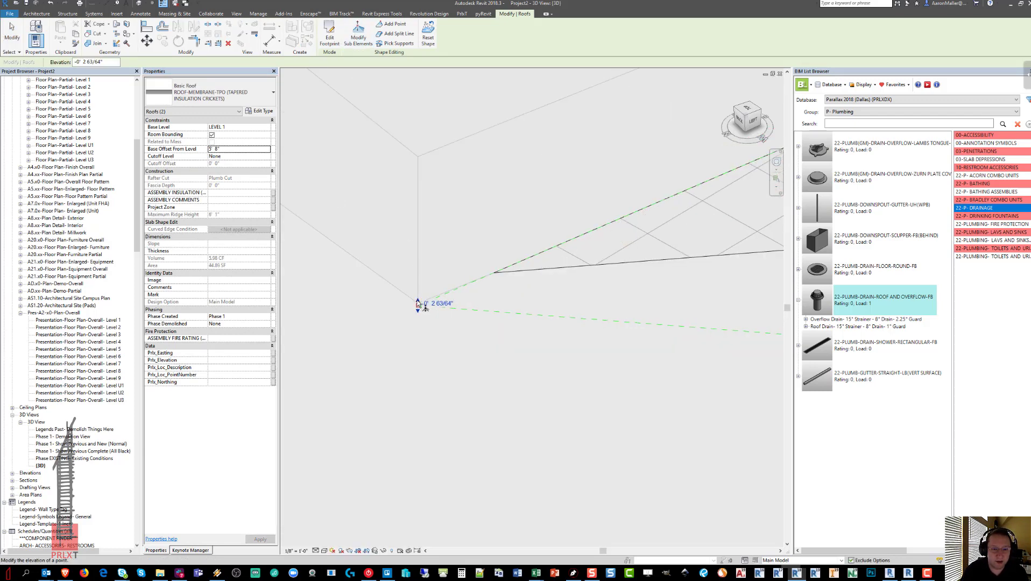
{"action": "left_click_drag", "start_coordinate": [418, 304], "coordinate": [419, 301]}
Step: Raise the cricket roof's outer tip point to an elevation of 0' 2 123/256", flush with the main roof surface
{"action": "middle_click_drag", "start_coordinate": [442, 345], "coordinate": [509, 311], "text": "shift"}
{"action": "scroll", "coordinate": [509, 315], "scroll_direction": "up", "scroll_amount": 2}
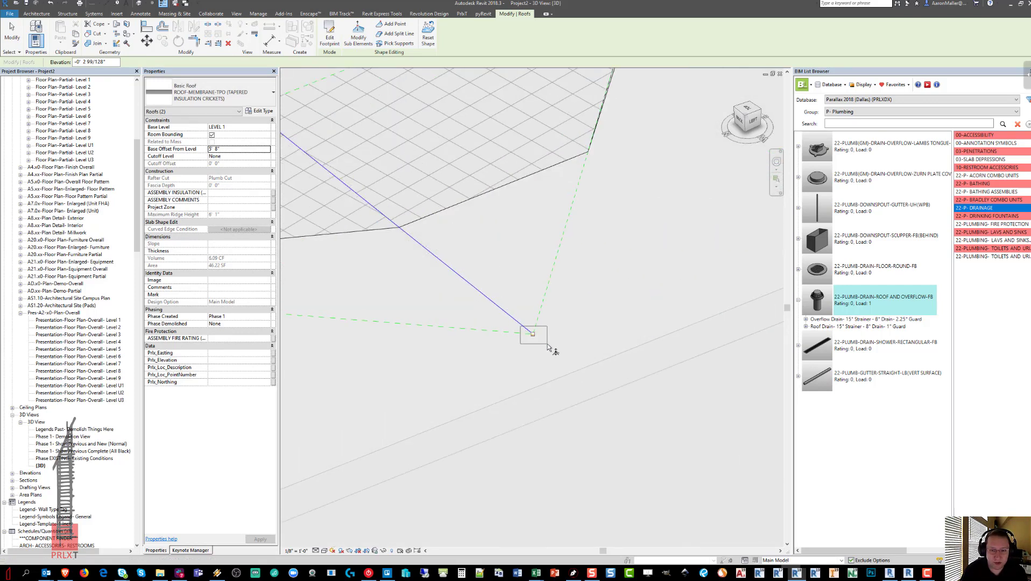
{"action": "scroll", "coordinate": [535, 334], "scroll_direction": "up", "scroll_amount": 2}
{"action": "left_click", "coordinate": [535, 336]}
{"action": "scroll", "coordinate": [532, 317], "scroll_direction": "up", "scroll_amount": 3}
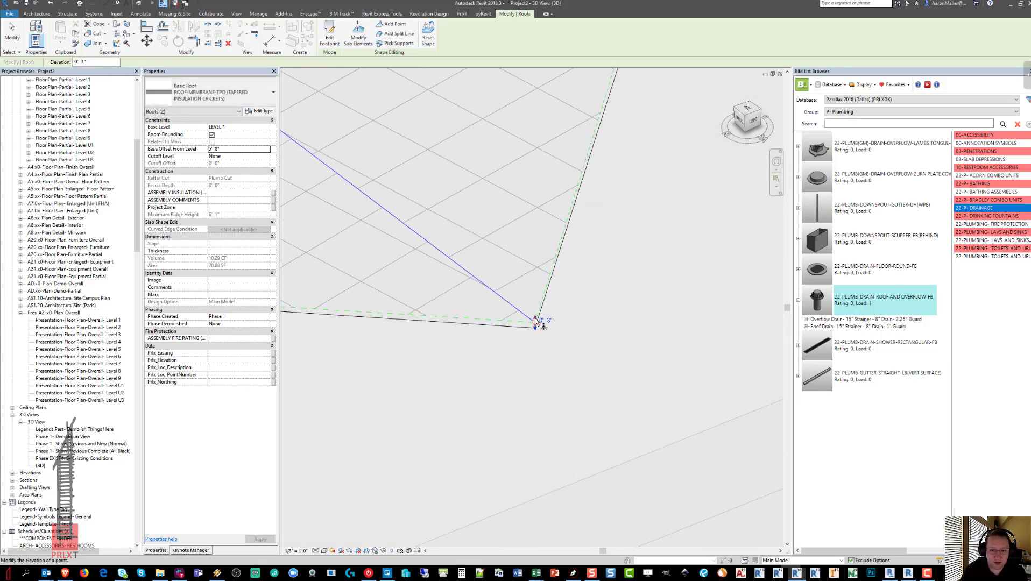
{"action": "left_click_drag", "start_coordinate": [535, 318], "coordinate": [536, 299]}
{"action": "scroll", "coordinate": [534, 323], "scroll_direction": "up", "scroll_amount": 2}
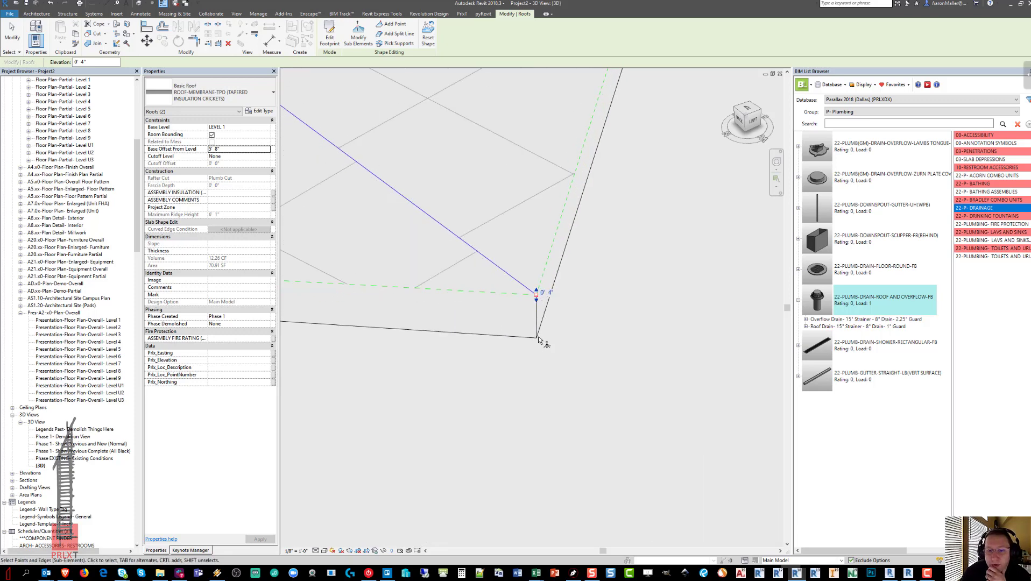
{"action": "left_click", "coordinate": [537, 304]}
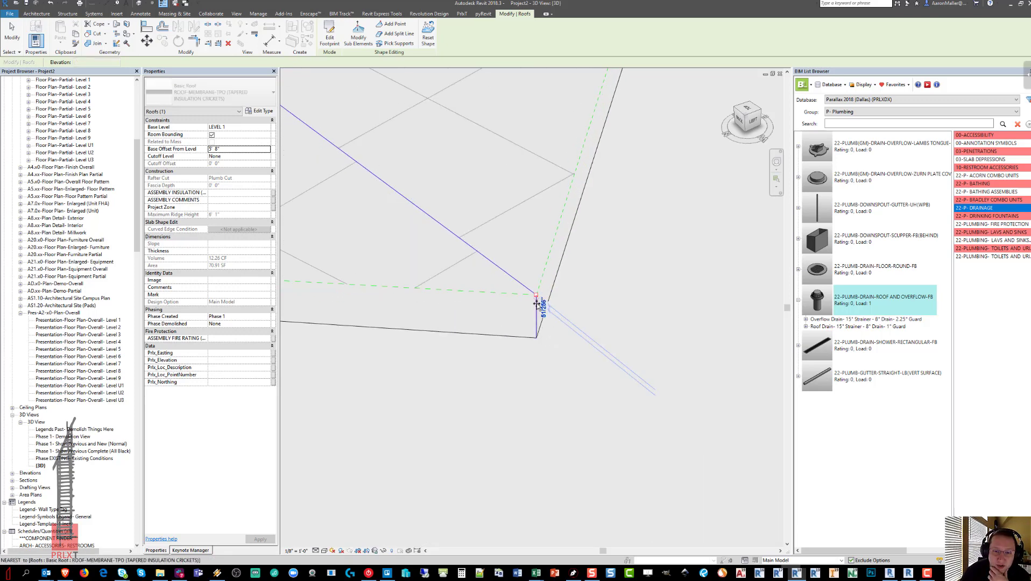
{"action": "left_click_drag", "start_coordinate": [537, 327], "coordinate": [537, 347]}
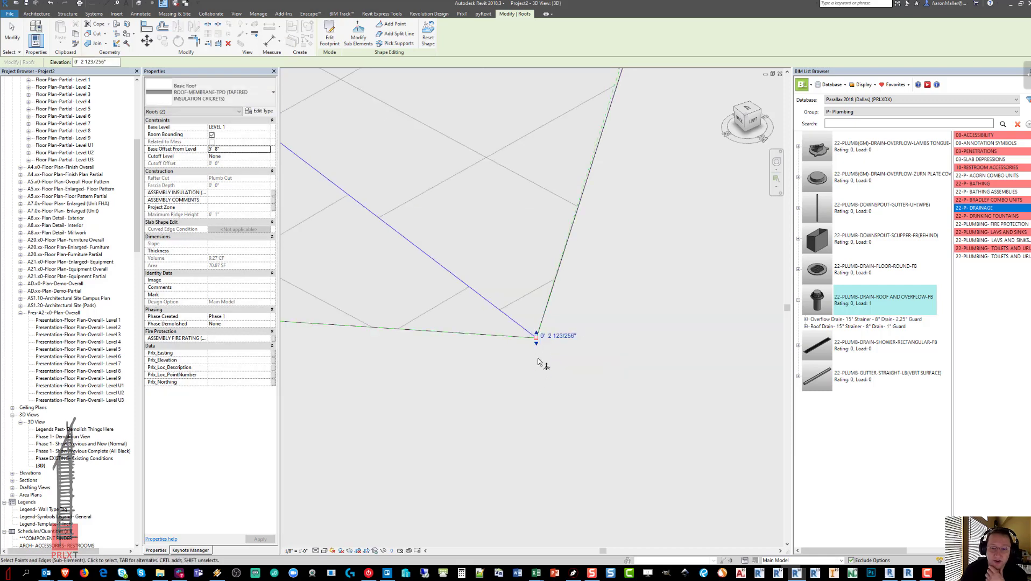
Step: Lower the cricket roof's southwest corner point to an elevation of -0' 2 99/128" at the enclosure's base
{"action": "scroll", "coordinate": [538, 353], "scroll_direction": "down", "scroll_amount": 6}
{"action": "middle_click_drag", "start_coordinate": [591, 317], "coordinate": [401, 334], "text": "shift"}
{"action": "scroll", "coordinate": [616, 331], "scroll_direction": "up", "scroll_amount": 4}
{"action": "mouse_move", "coordinate": [580, 284]}
{"action": "left_mouse_down"}
{"action": "mouse_move", "coordinate": [604, 299]}
{"action": "mouse_move", "coordinate": [598, 344]}
{"action": "left_mouse_up"}
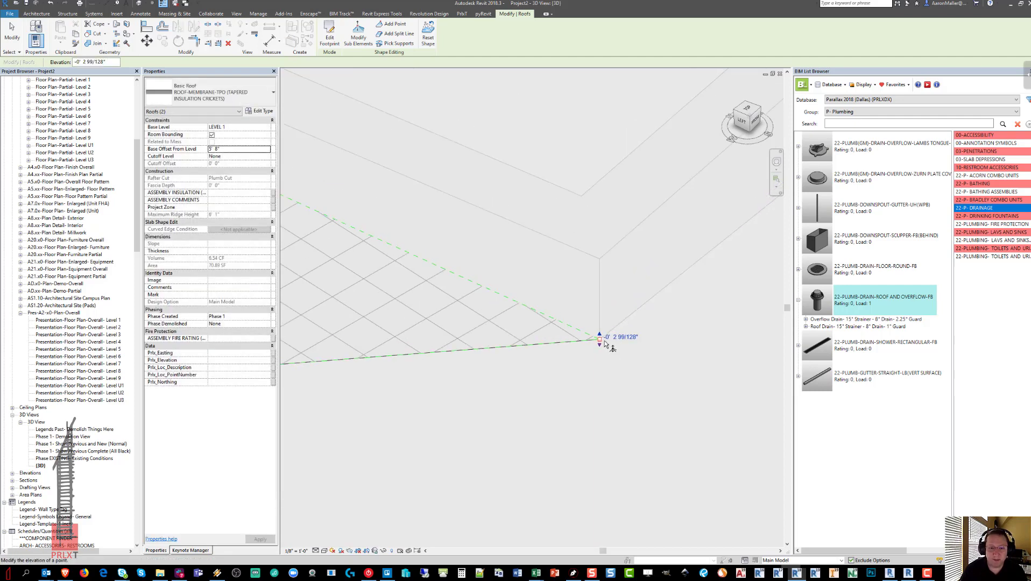
{"action": "middle_click_drag", "start_coordinate": [547, 335], "coordinate": [520, 300], "text": "shift"}
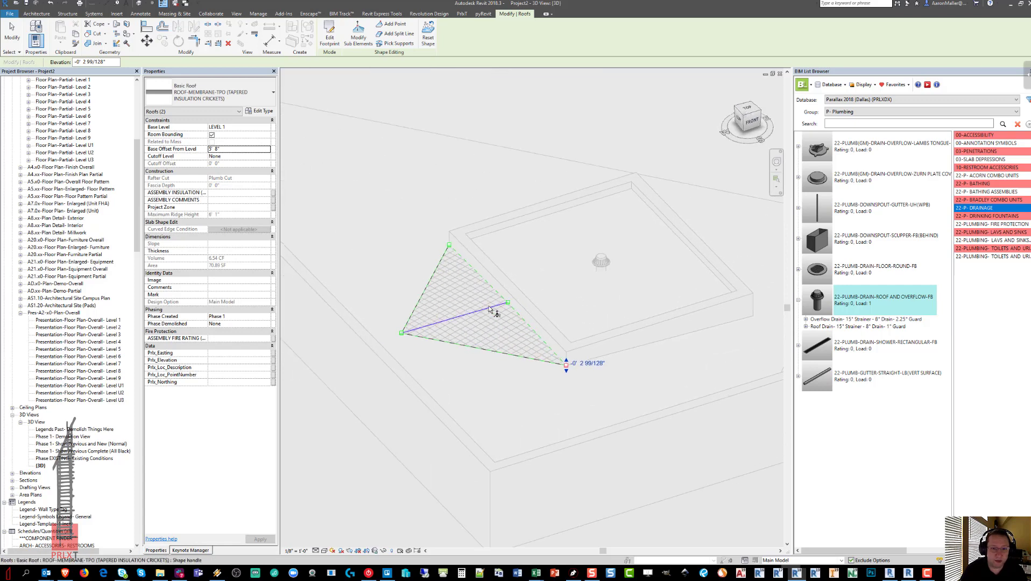
Step: Set the elevation of the split line's end point at the enclosure wall to 4" and finish the shape editing
{"action": "left_click", "coordinate": [507, 302]}
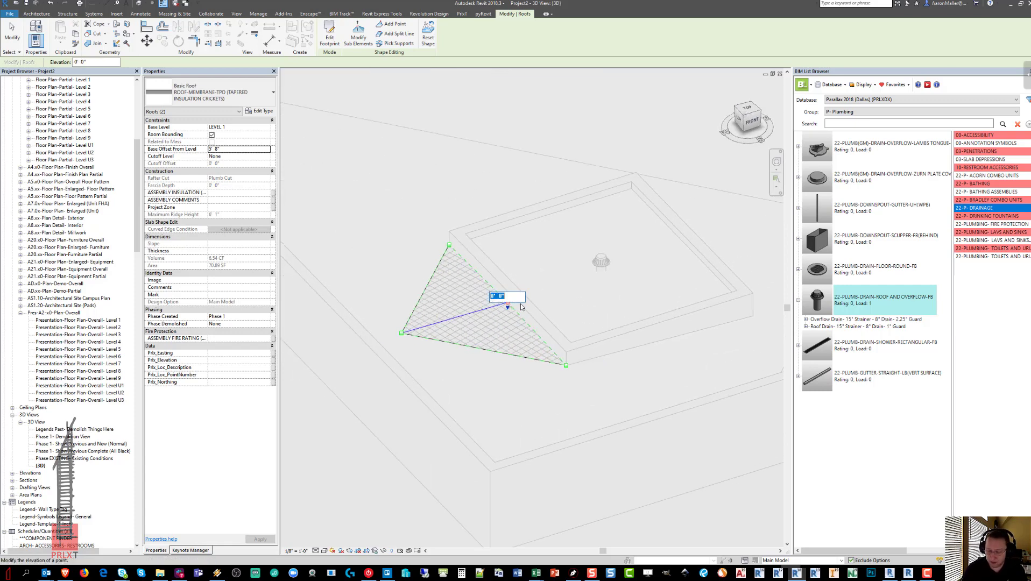
{"action": "type", "text": "4"}
{"action": "key", "text": "Return"}
{"action": "key", "text": "Escape"}
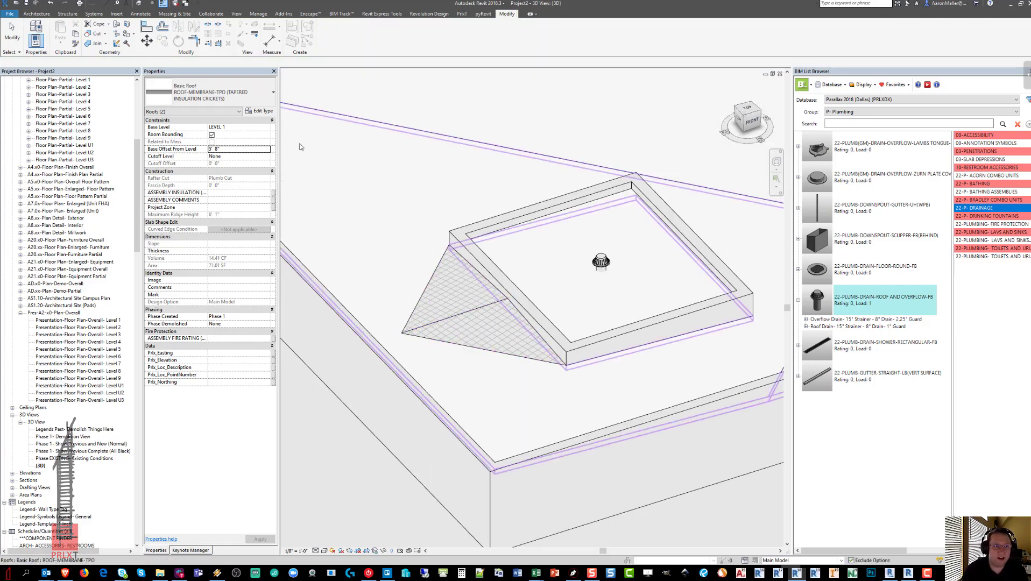
Step: Place a spot slope on each of the cricket roof's two sloping faces
{"action": "left_click", "coordinate": [140, 13]}
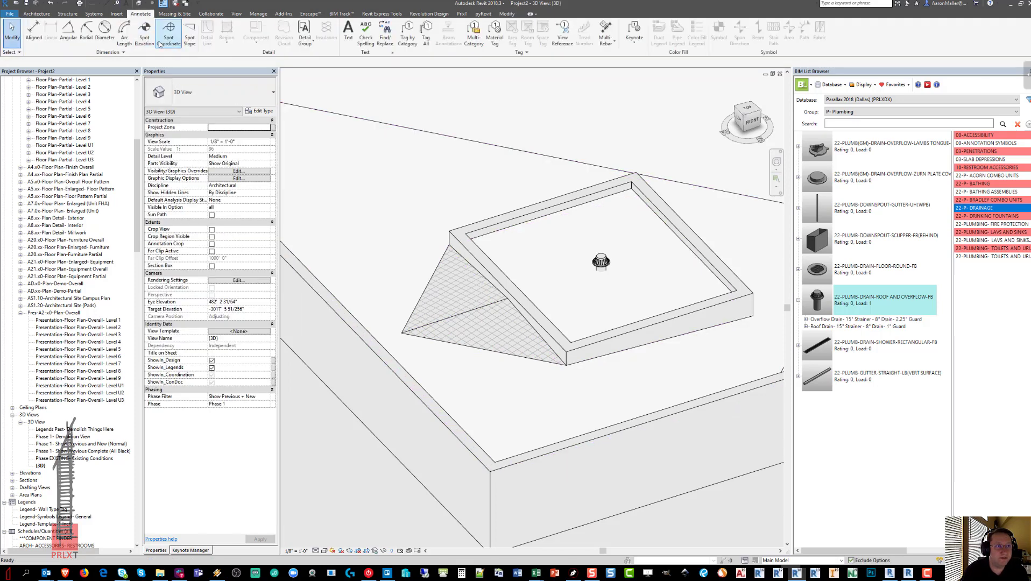
{"action": "scroll", "coordinate": [471, 294], "scroll_direction": "up", "scroll_amount": 3}
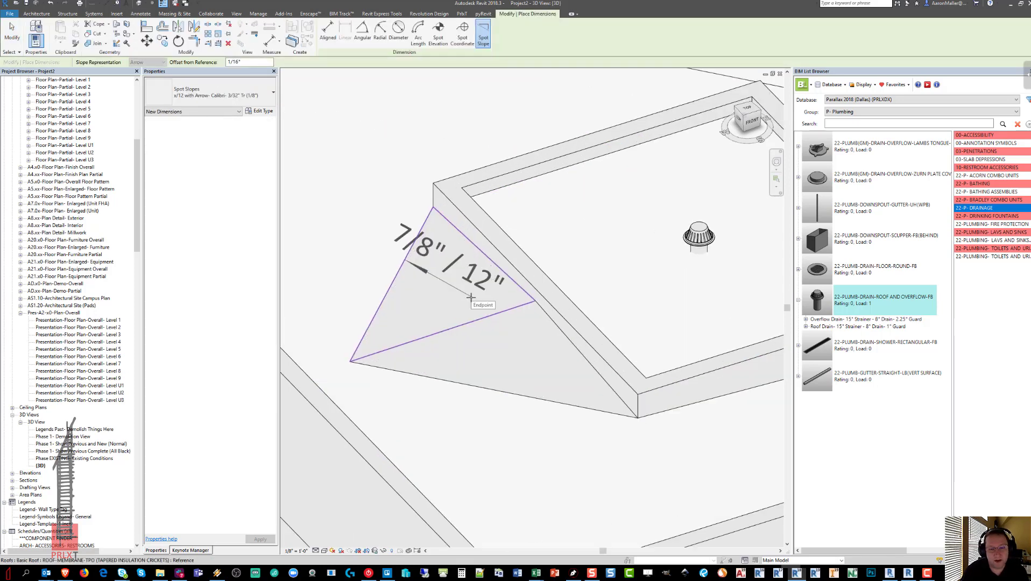
{"action": "left_click", "coordinate": [517, 337]}
{"action": "key", "text": "Escape"}
{"action": "key", "text": "Escape"}
{"action": "scroll", "coordinate": [474, 385], "scroll_direction": "down", "scroll_amount": 2}
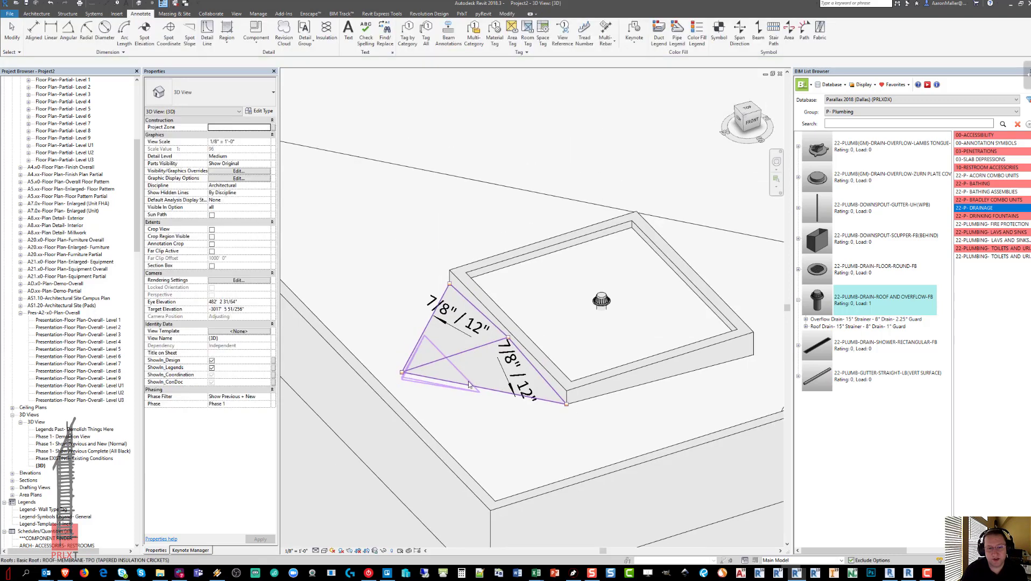
Step: Examine the cricket roof and its position against the enclosure and surrounding drains in the Level 1 presentation floor plan
{"action": "middle_click_drag", "start_coordinate": [474, 385], "coordinate": [511, 384]}
{"action": "key", "text": "ctrl+Tab"}
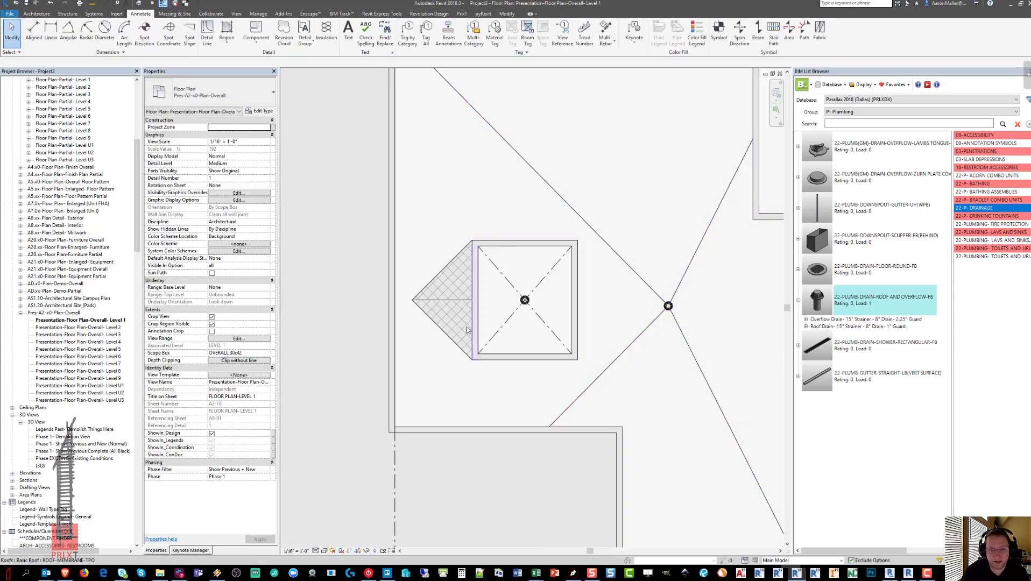
{"action": "scroll", "coordinate": [430, 323], "scroll_direction": "down", "scroll_amount": 1}
{"action": "scroll", "coordinate": [423, 337], "scroll_direction": "up", "scroll_amount": 2}
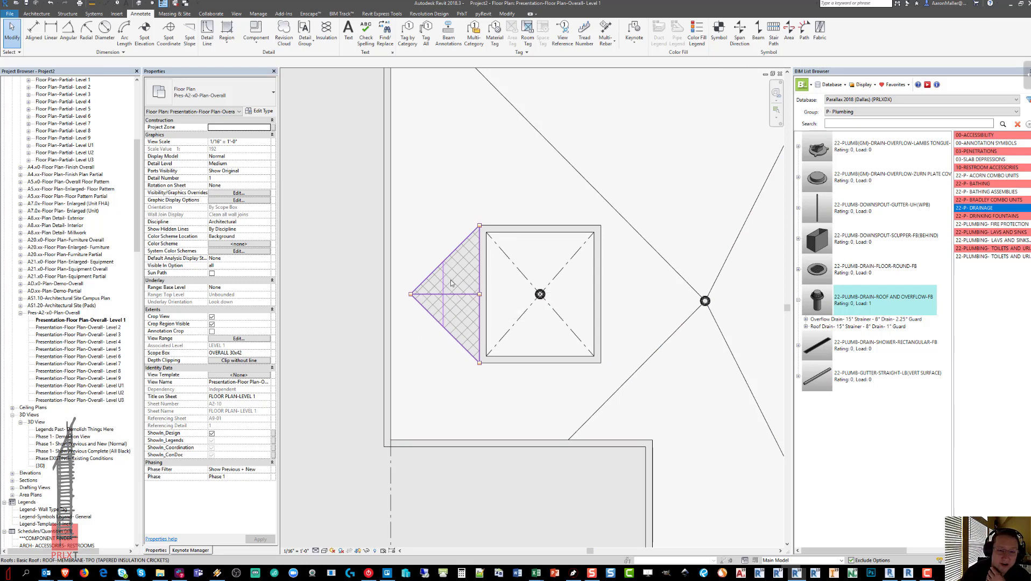
{"action": "scroll", "coordinate": [457, 276], "scroll_direction": "down", "scroll_amount": 4}
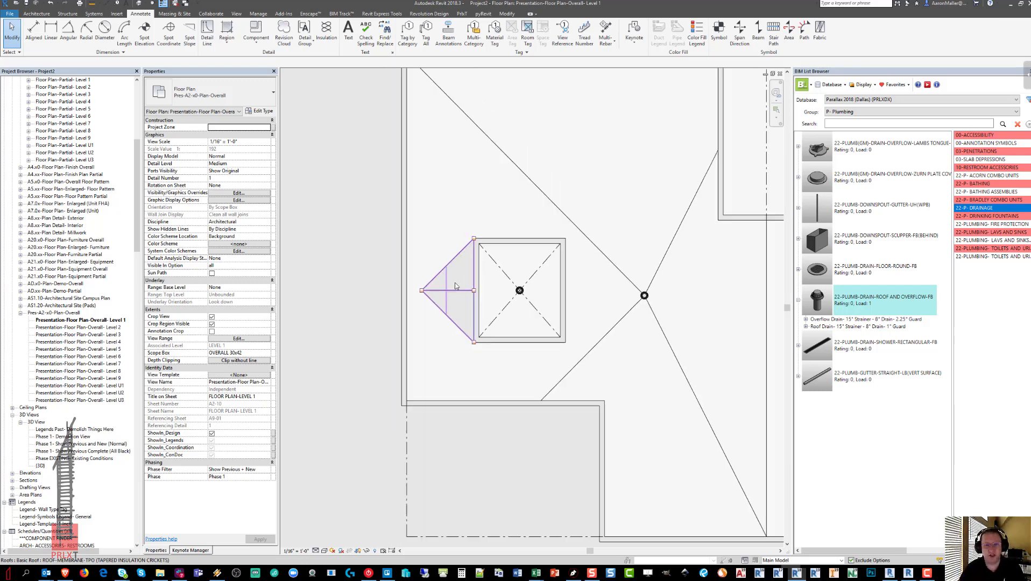
{"action": "middle_click_drag", "start_coordinate": [509, 349], "coordinate": [291, 263]}
{"action": "middle_click_drag", "start_coordinate": [362, 276], "coordinate": [507, 270]}
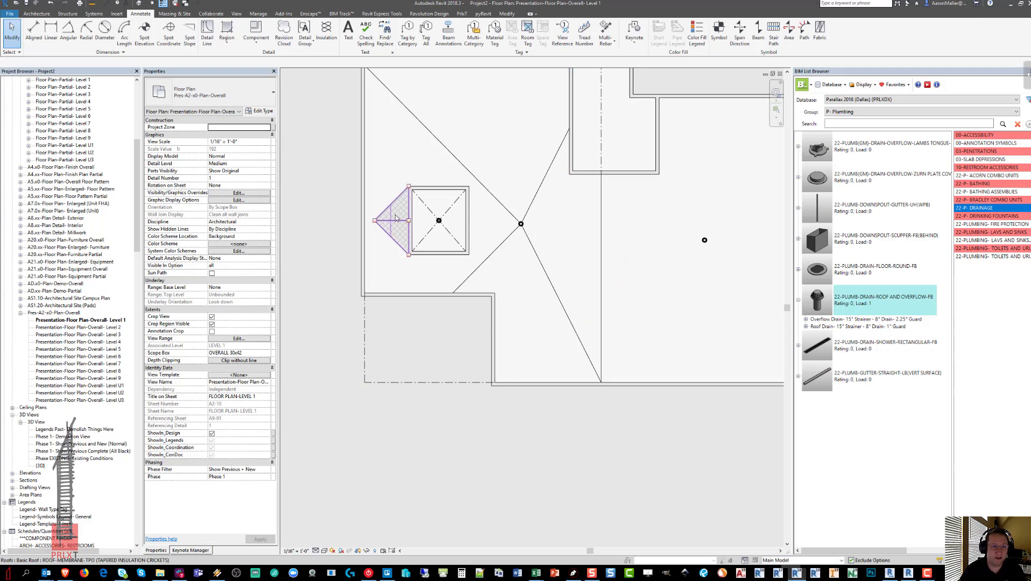
{"action": "middle_click_drag", "start_coordinate": [439, 279], "coordinate": [495, 316]}
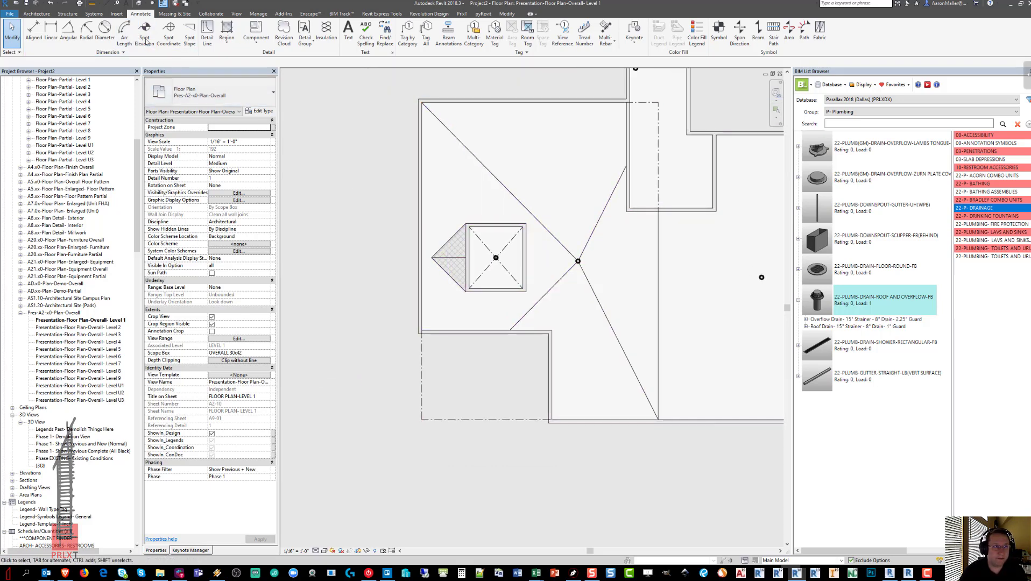
{"action": "middle_click_drag", "start_coordinate": [539, 183], "coordinate": [508, 215]}
{"action": "scroll", "coordinate": [501, 221], "scroll_direction": "down", "scroll_amount": 1}
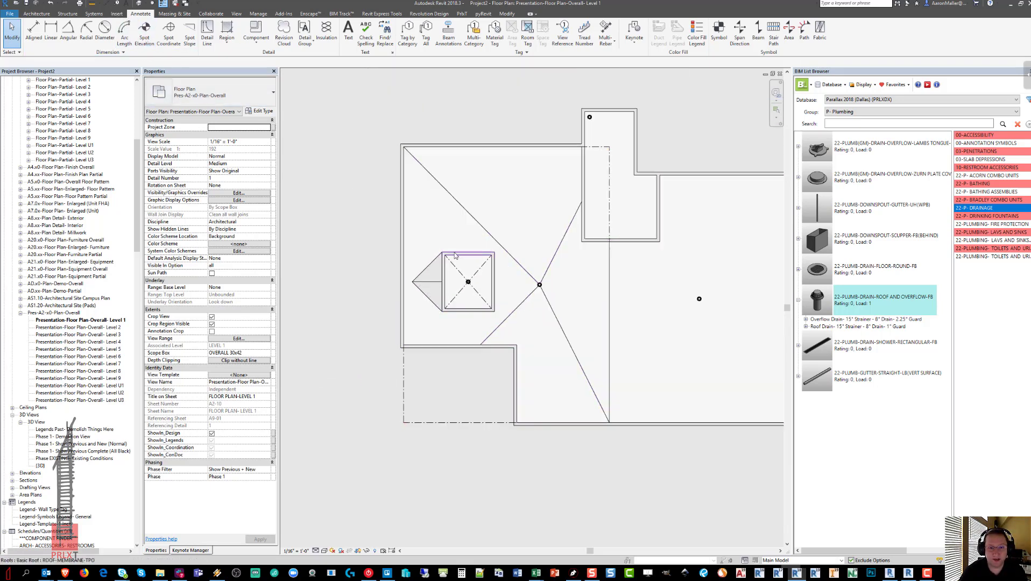
Step: Inspect the cricket roof's properties in plan and its shape in the 3D view, returning to the floor plan
{"action": "left_click", "coordinate": [439, 269]}
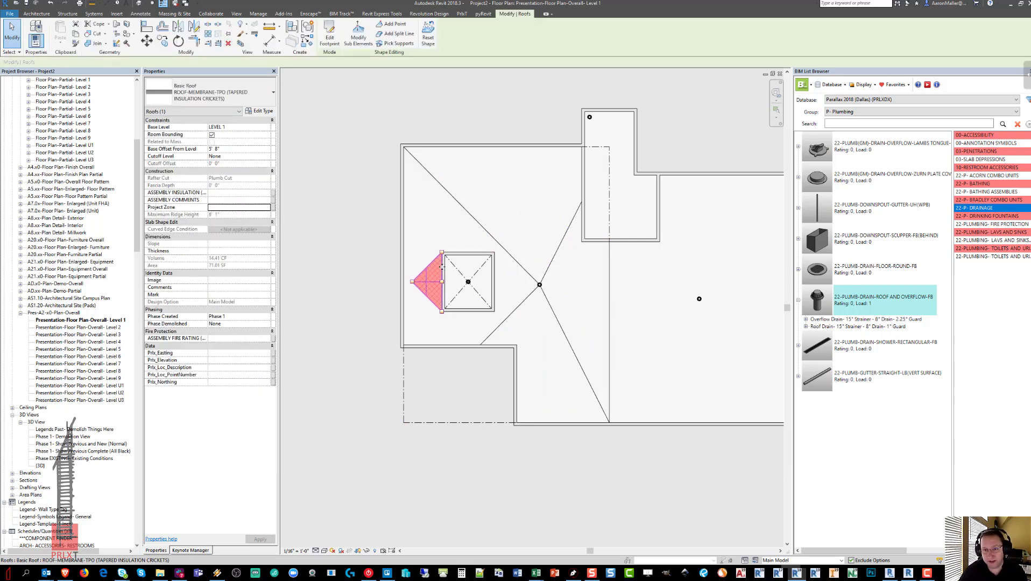
{"action": "middle_click_drag", "start_coordinate": [533, 250], "coordinate": [519, 267]}
{"action": "key", "text": "Escape"}
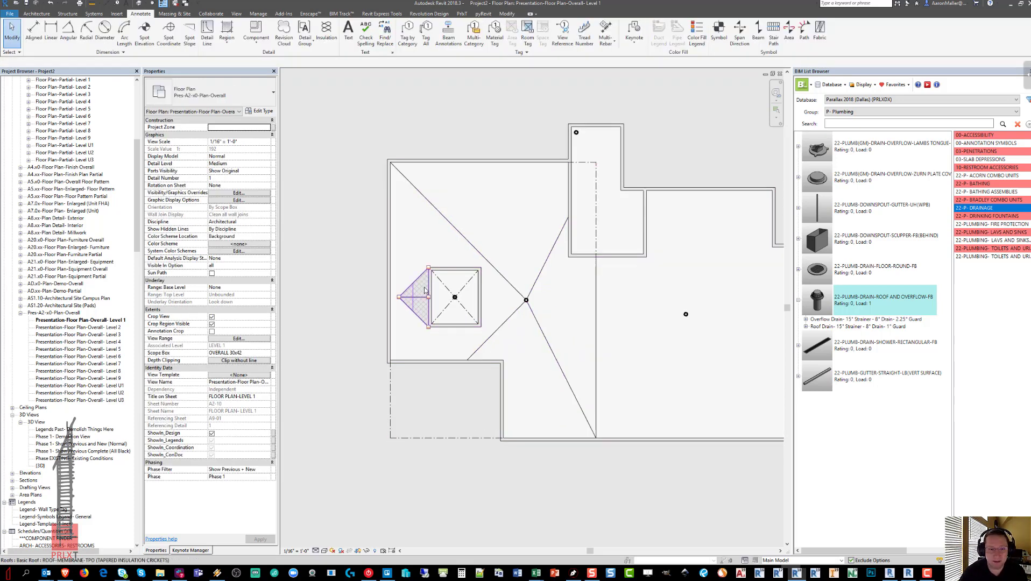
{"action": "left_click", "coordinate": [425, 291]}
{"action": "left_click", "coordinate": [139, 5]}
{"action": "middle_click_drag", "start_coordinate": [396, 338], "coordinate": [472, 286], "text": "shift"}
{"action": "scroll", "coordinate": [542, 330], "scroll_direction": "down", "scroll_amount": 3}
{"action": "key", "text": "ctrl+Tab"}
{"action": "scroll", "coordinate": [473, 286], "scroll_direction": "down", "scroll_amount": 1}
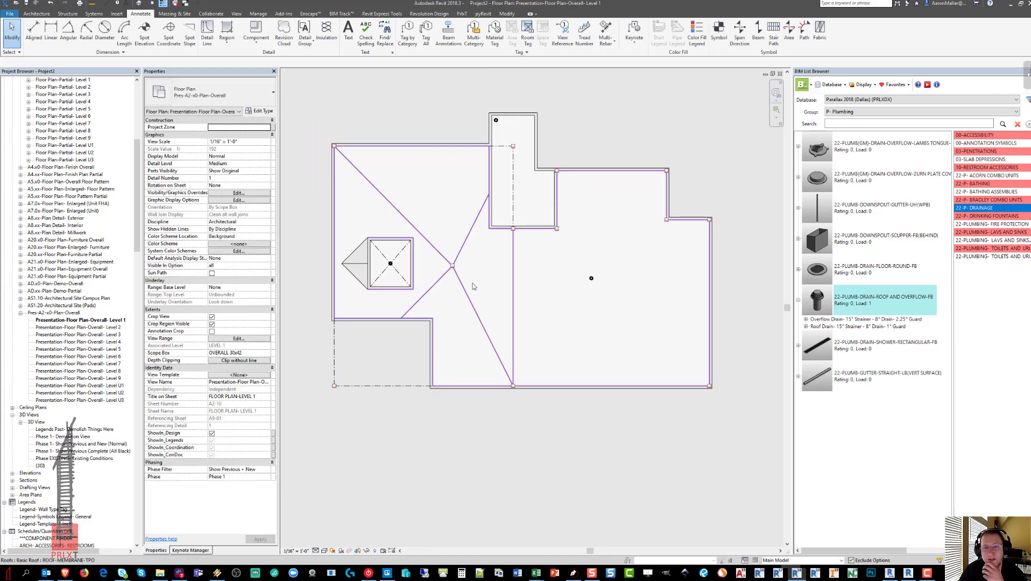
Step: Edit the footprint of the small L-shaped roof with the corner drain, extending its north and east edges to meet at one corner
{"action": "left_click", "coordinate": [575, 305]}
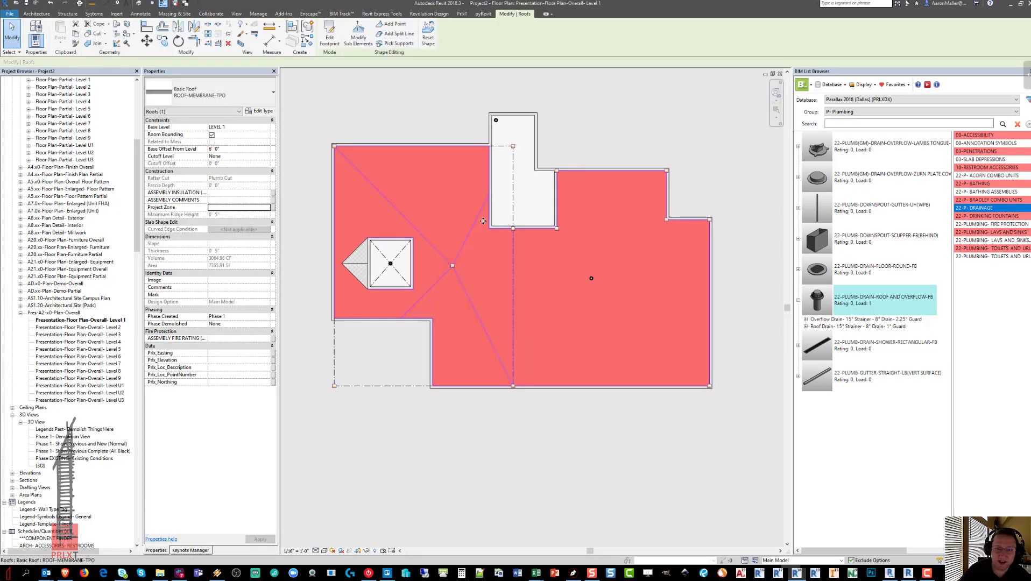
{"action": "left_click", "coordinate": [609, 144]}
{"action": "left_click", "coordinate": [516, 156]}
{"action": "scroll", "coordinate": [517, 156], "scroll_direction": "up", "scroll_amount": 2}
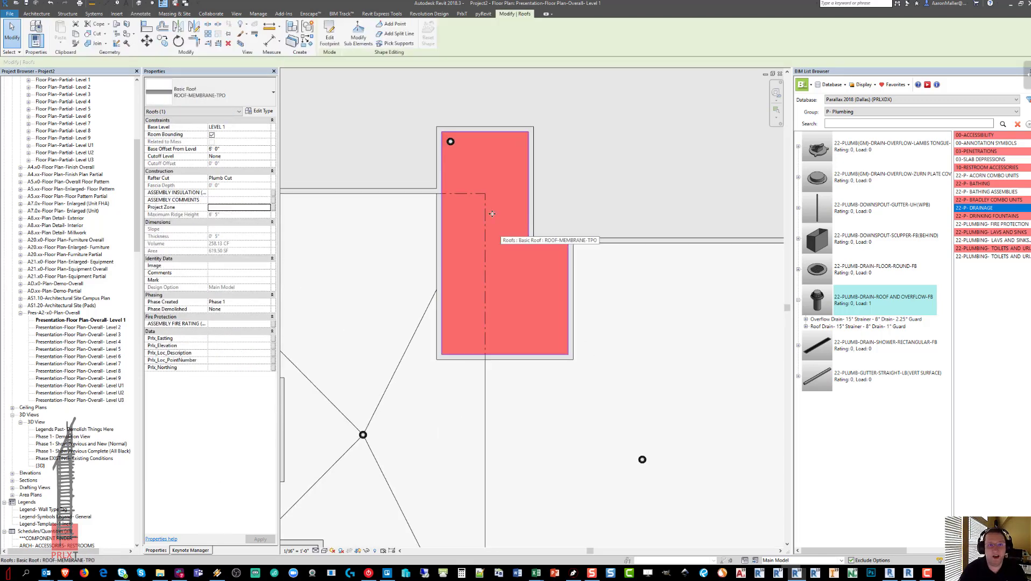
{"action": "left_click", "coordinate": [330, 33]}
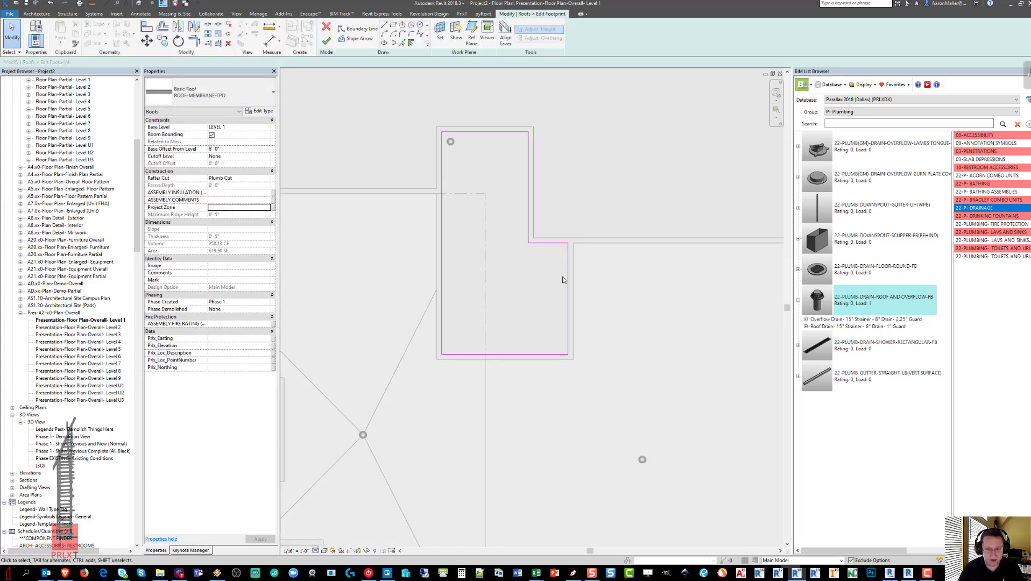
{"action": "key", "text": "t"}
{"action": "key", "text": "r"}
{"action": "left_click", "coordinate": [509, 132]}
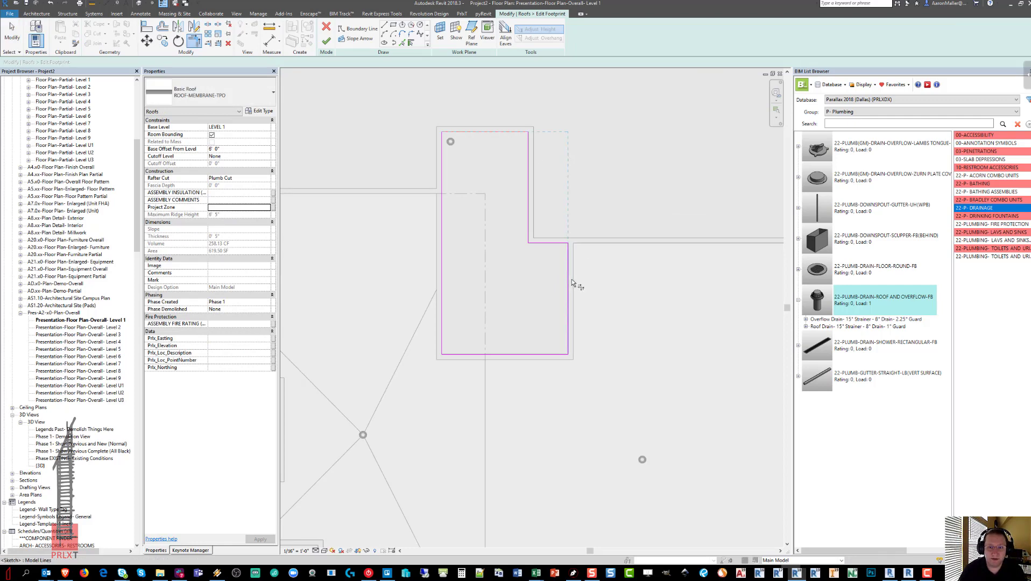
Step: Delete the footprint's two leftover notch lines and finish the sketch without attaching the highlighted walls to the roof
{"action": "left_click_drag", "start_coordinate": [515, 226], "coordinate": [511, 224]}
{"action": "key", "text": "Delete"}
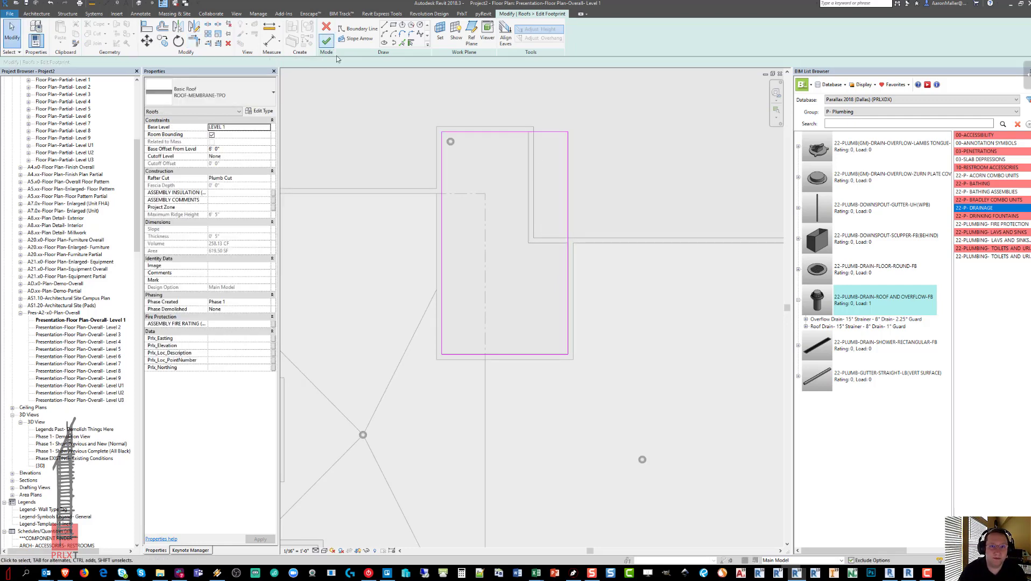
{"action": "left_click", "coordinate": [326, 41]}
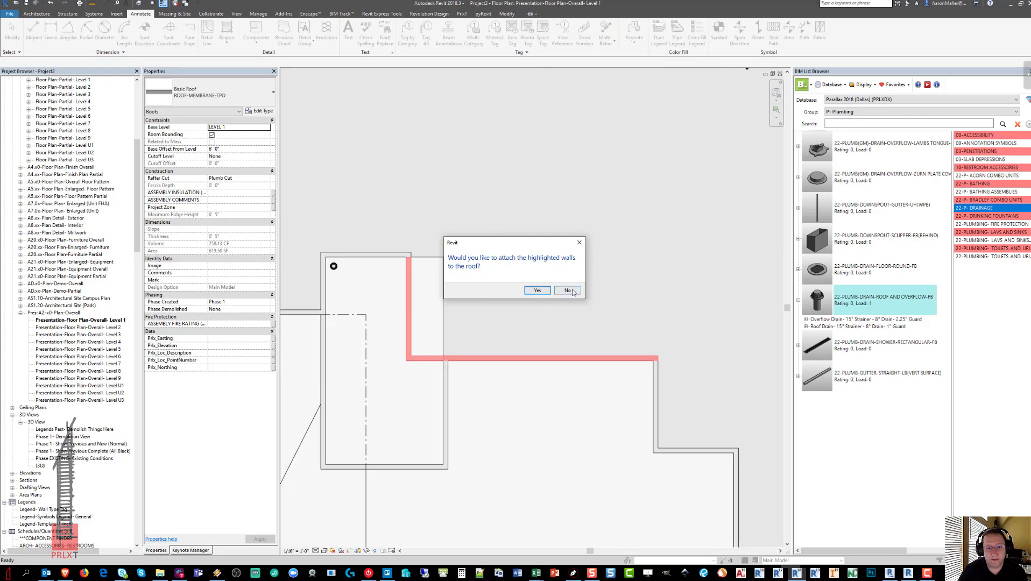
{"action": "left_click", "coordinate": [572, 292]}
{"action": "middle_click_drag", "start_coordinate": [499, 236], "coordinate": [424, 285]}
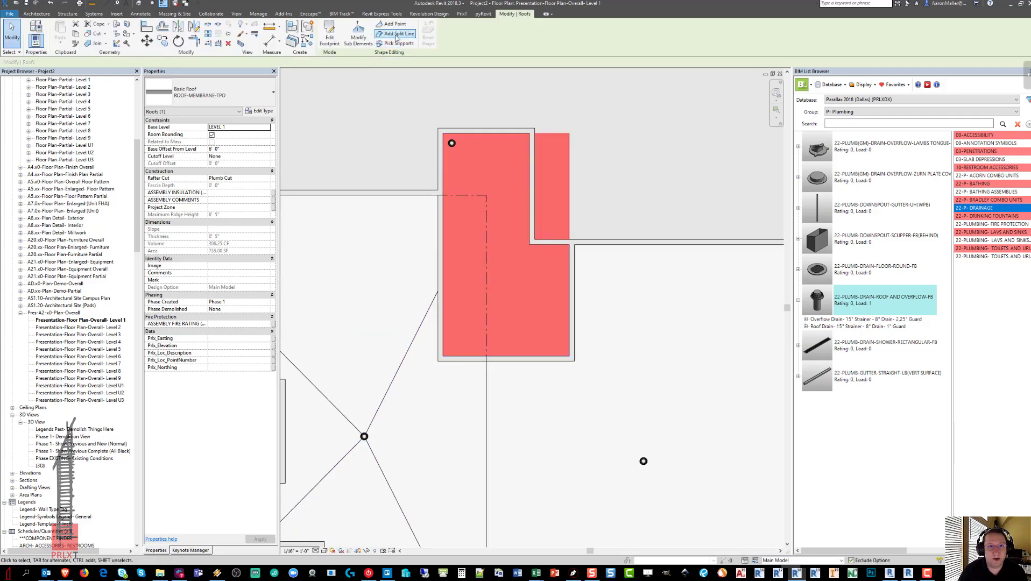
Step: Add split lines on the small rectangular roof from the drain center to its northwest and northeast corners
{"action": "left_click", "coordinate": [396, 36]}
{"action": "scroll", "coordinate": [440, 113], "scroll_direction": "up", "scroll_amount": 4}
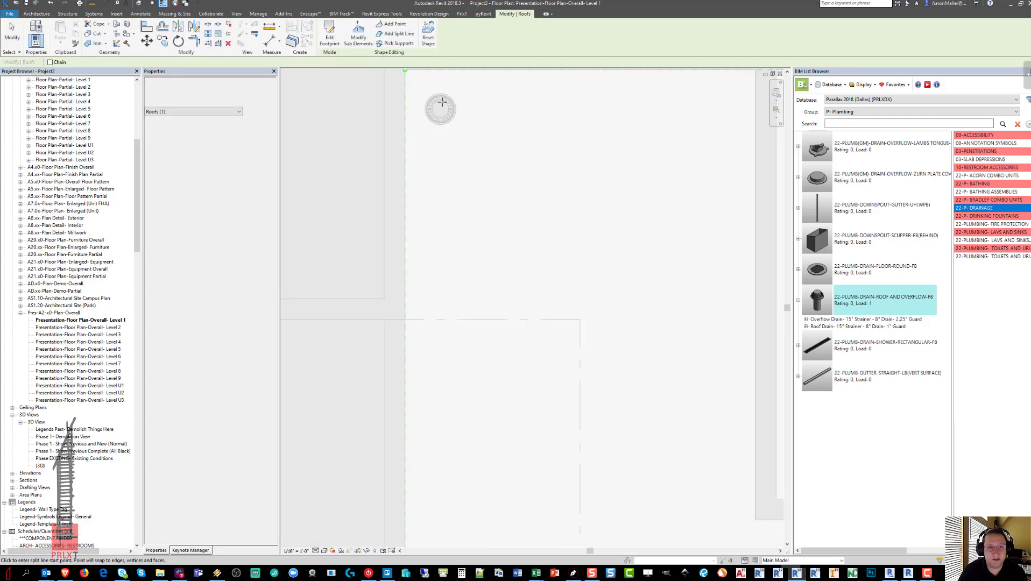
{"action": "scroll", "coordinate": [441, 113], "scroll_direction": "up", "scroll_amount": 1}
{"action": "left_click", "coordinate": [441, 106]}
{"action": "middle_click_drag", "start_coordinate": [447, 145], "coordinate": [451, 207]}
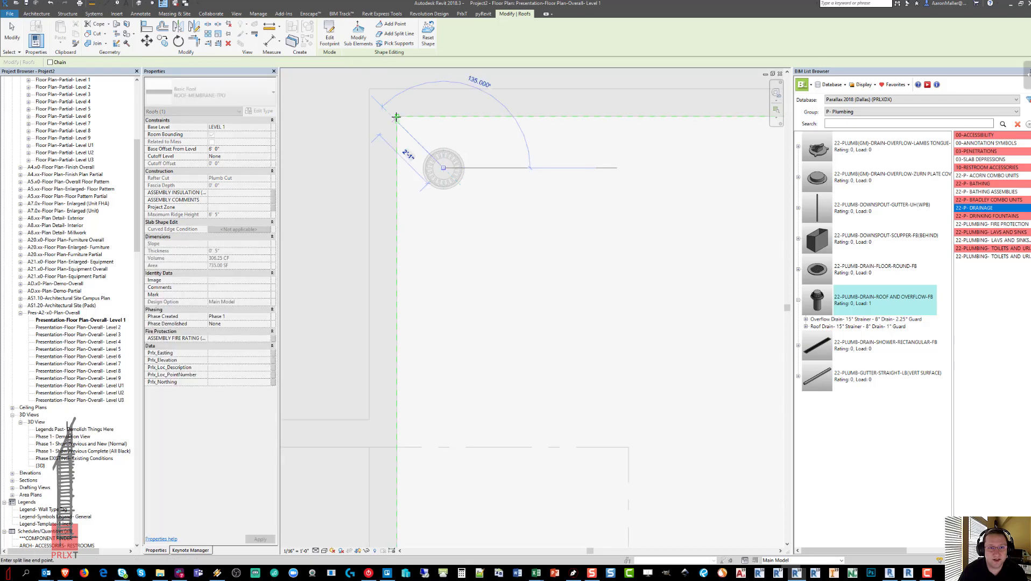
{"action": "left_click", "coordinate": [397, 116]}
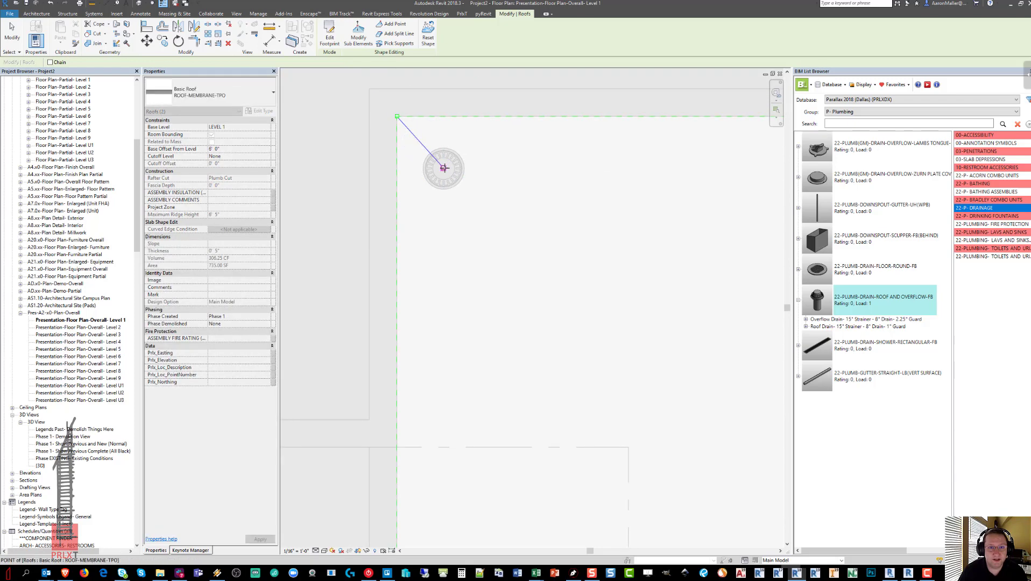
{"action": "scroll", "coordinate": [444, 168], "scroll_direction": "down", "scroll_amount": 2}
{"action": "left_click", "coordinate": [756, 143]}
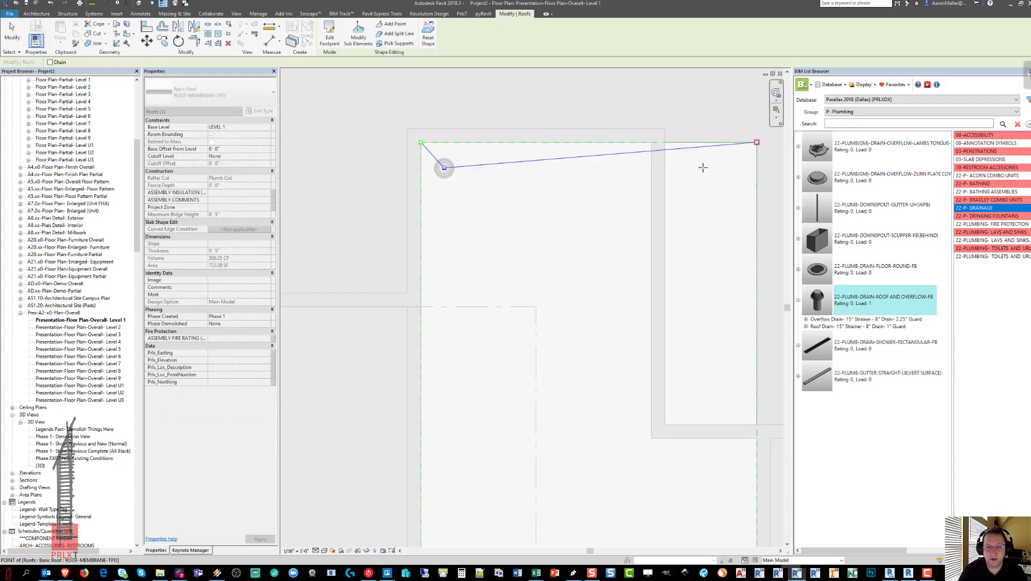
Step: Add split lines from the small roof's drain center to its southeast and southwest corners
{"action": "scroll", "coordinate": [608, 202], "scroll_direction": "down", "scroll_amount": 2}
{"action": "middle_click_drag", "start_coordinate": [580, 258], "coordinate": [521, 168]}
{"action": "left_click", "coordinate": [441, 89]}
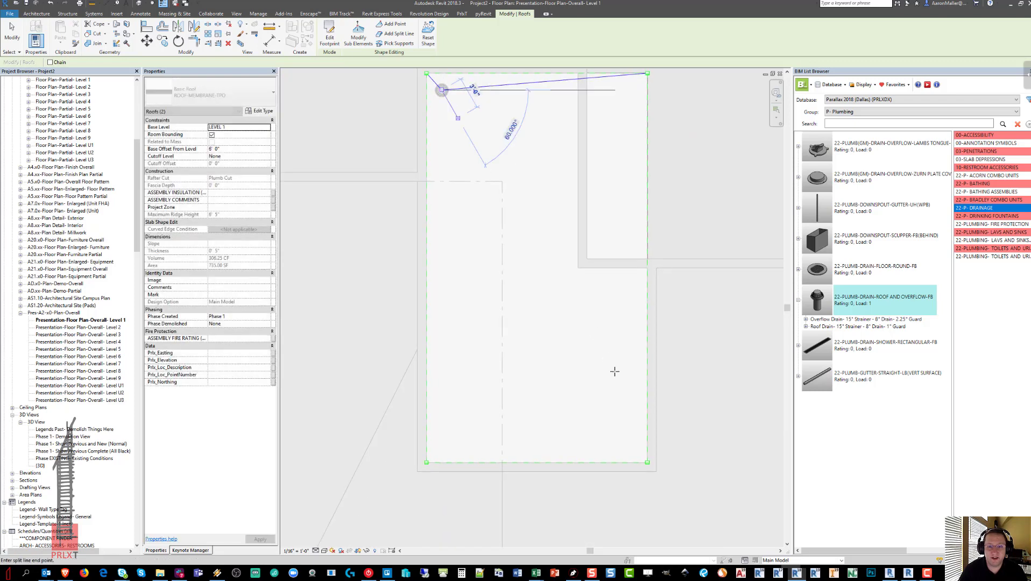
{"action": "left_click", "coordinate": [647, 462]}
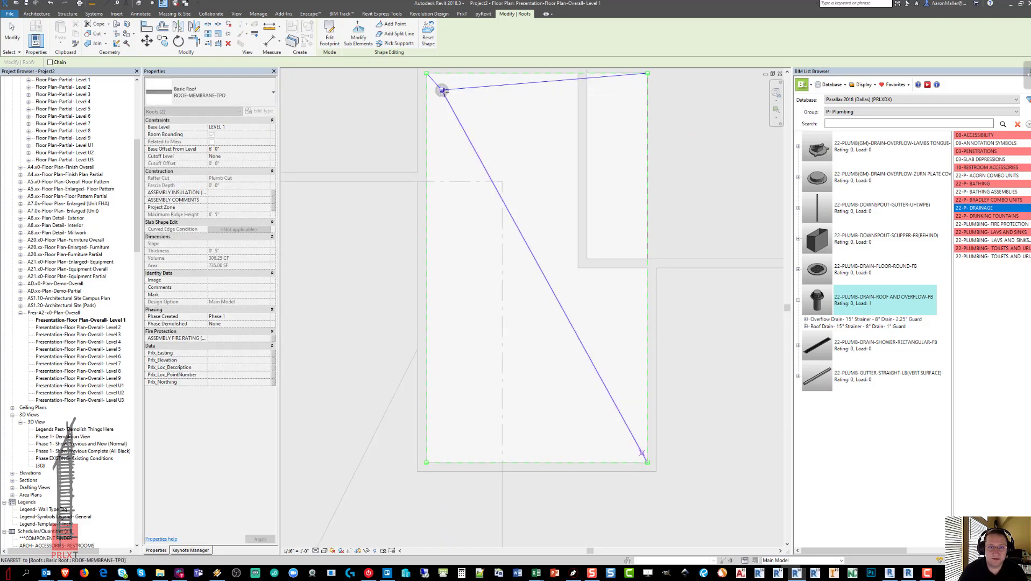
{"action": "left_click", "coordinate": [441, 89]}
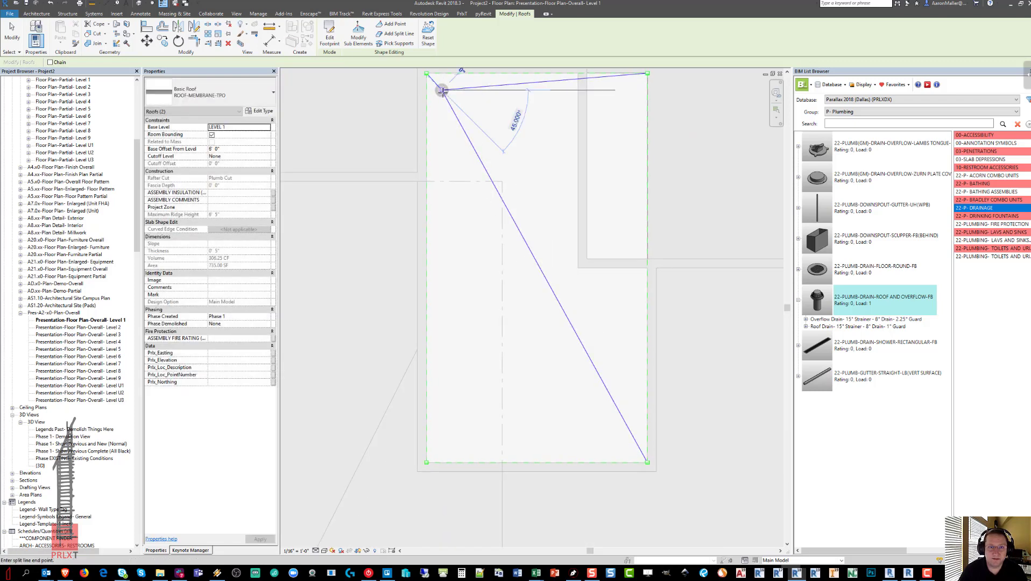
{"action": "left_click", "coordinate": [426, 463]}
{"action": "scroll", "coordinate": [487, 411], "scroll_direction": "down", "scroll_amount": 2}
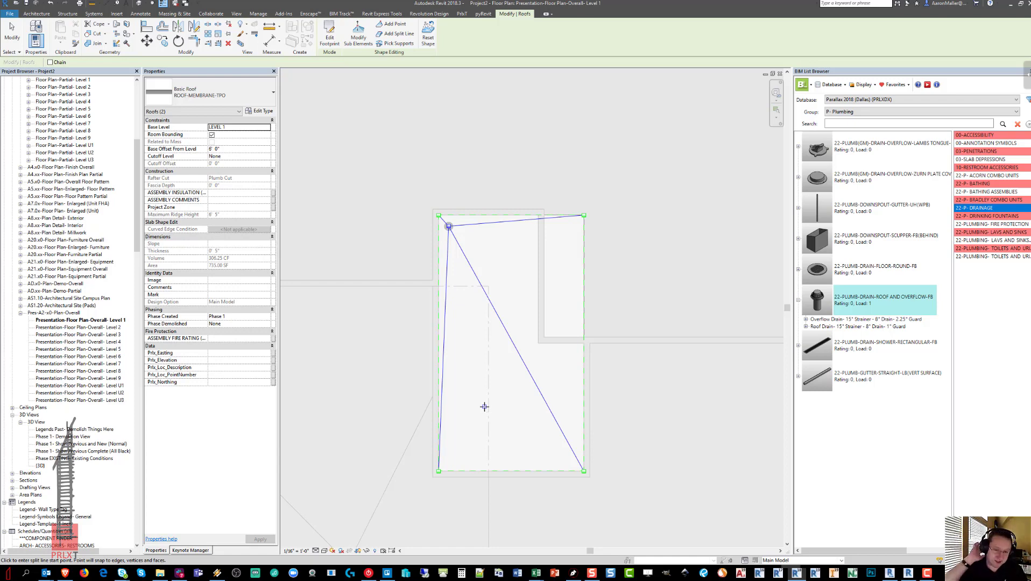
{"action": "key", "text": "Escape"}
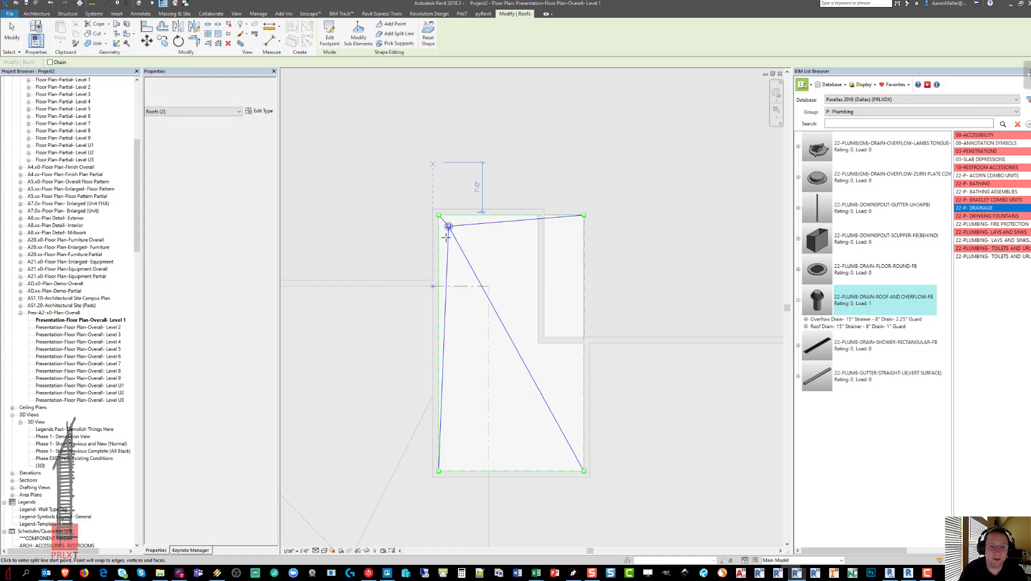
Step: Lower the small roof's drain point to an elevation of -5" and finish the shape editing
{"action": "scroll", "coordinate": [449, 222], "scroll_direction": "up", "scroll_amount": 2}
{"action": "left_click", "coordinate": [450, 216]}
{"action": "left_click", "coordinate": [443, 213]}
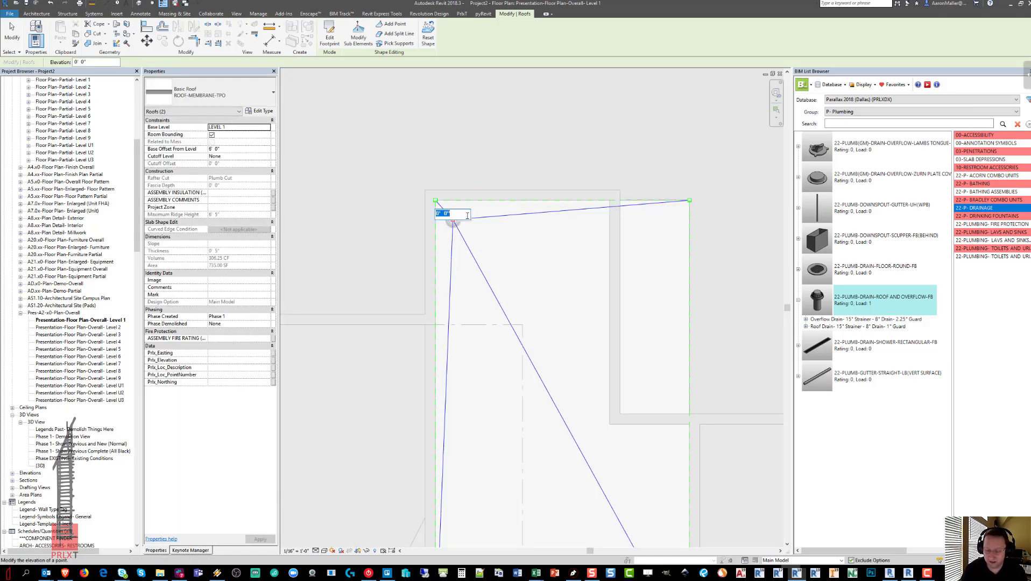
{"action": "type", "text": "-5"}
{"action": "key", "text": "Return"}
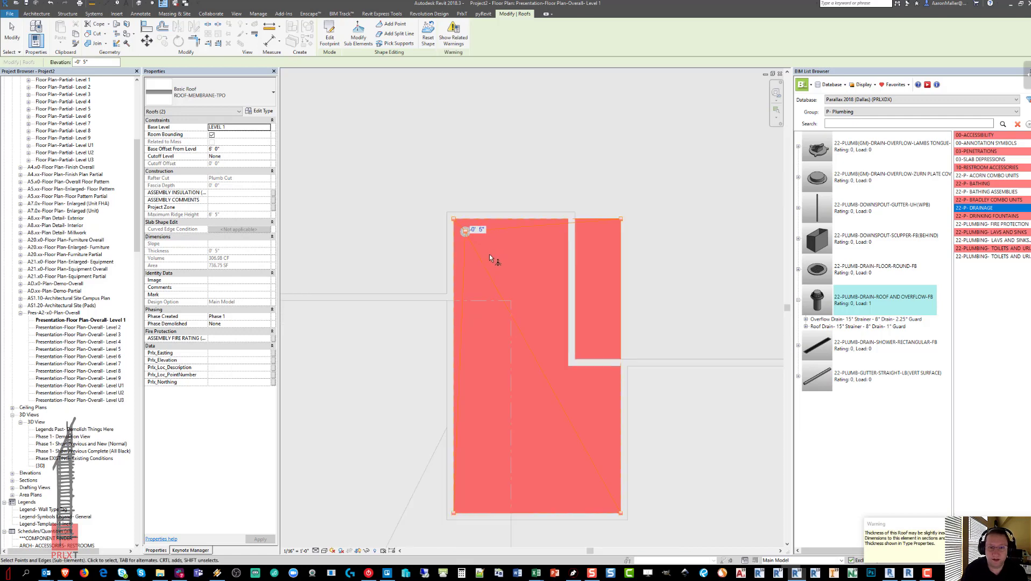
{"action": "key", "text": "Escape"}
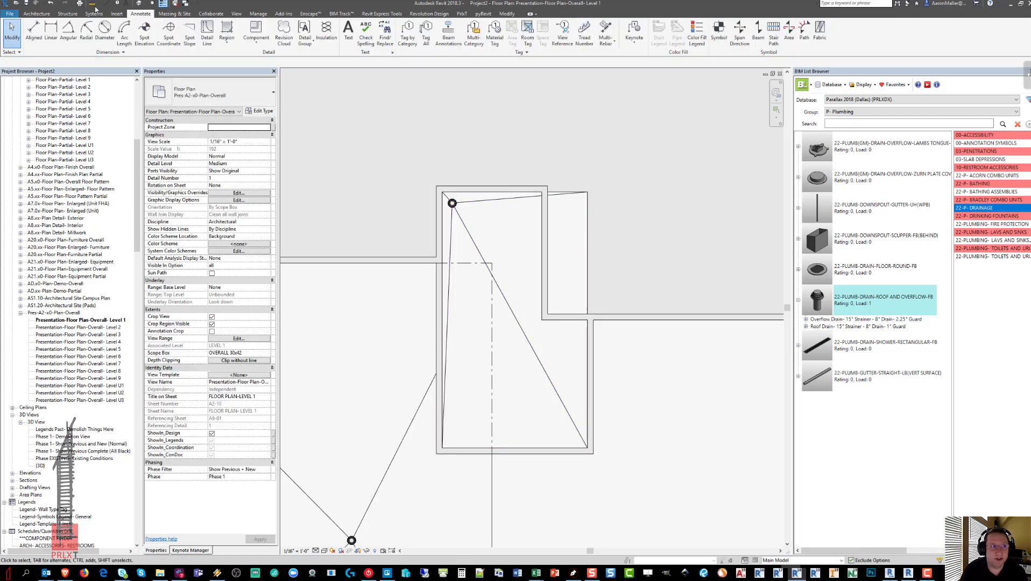
Step: Cut a rectangular vertical opening in the small roof over the northeast area outside the wall notch
{"action": "left_click", "coordinate": [37, 14]}
{"action": "left_click", "coordinate": [562, 30]}
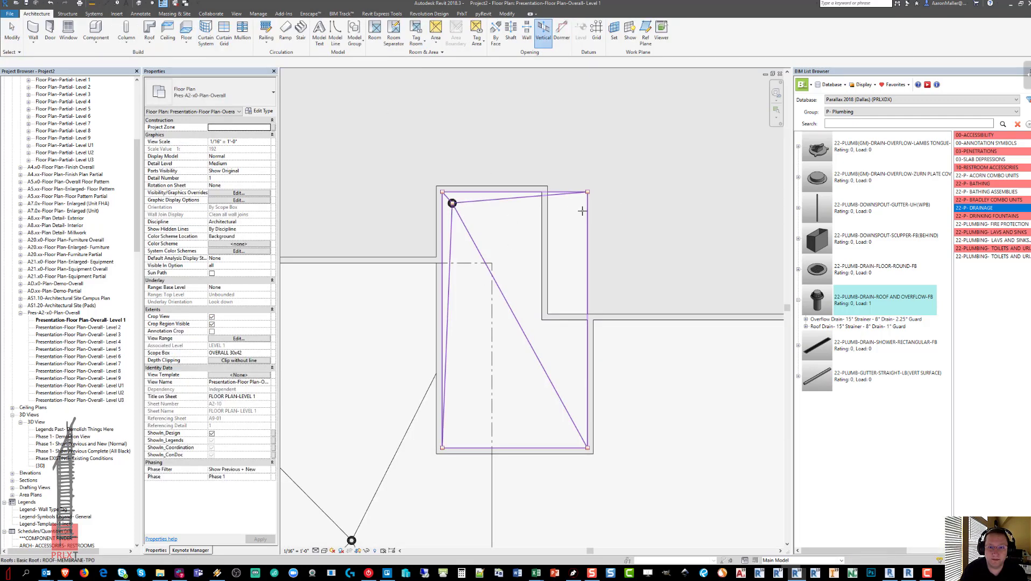
{"action": "left_click", "coordinate": [583, 207]}
{"action": "left_click", "coordinate": [349, 25]}
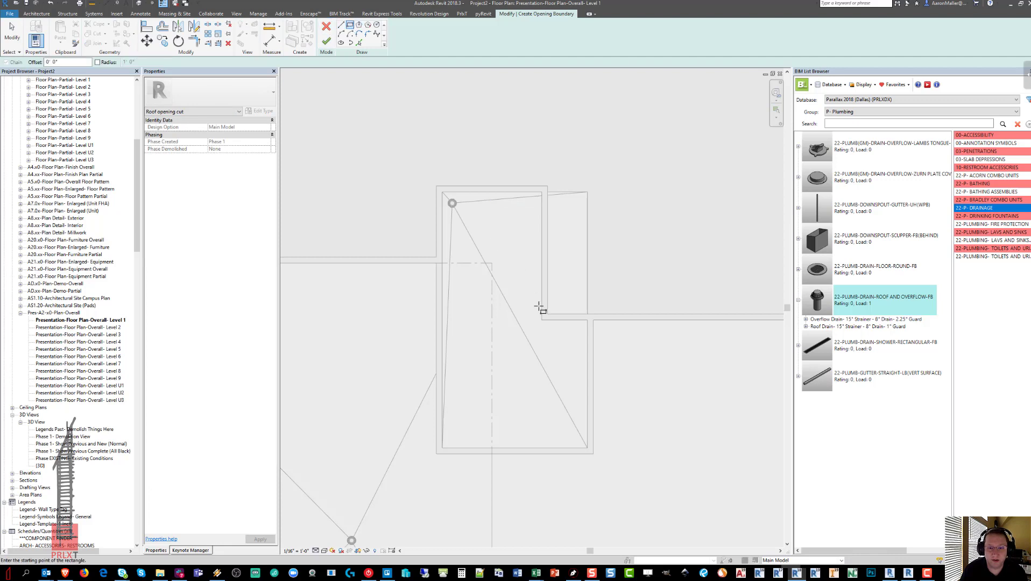
{"action": "left_click", "coordinate": [542, 319]}
{"action": "left_click", "coordinate": [587, 191]}
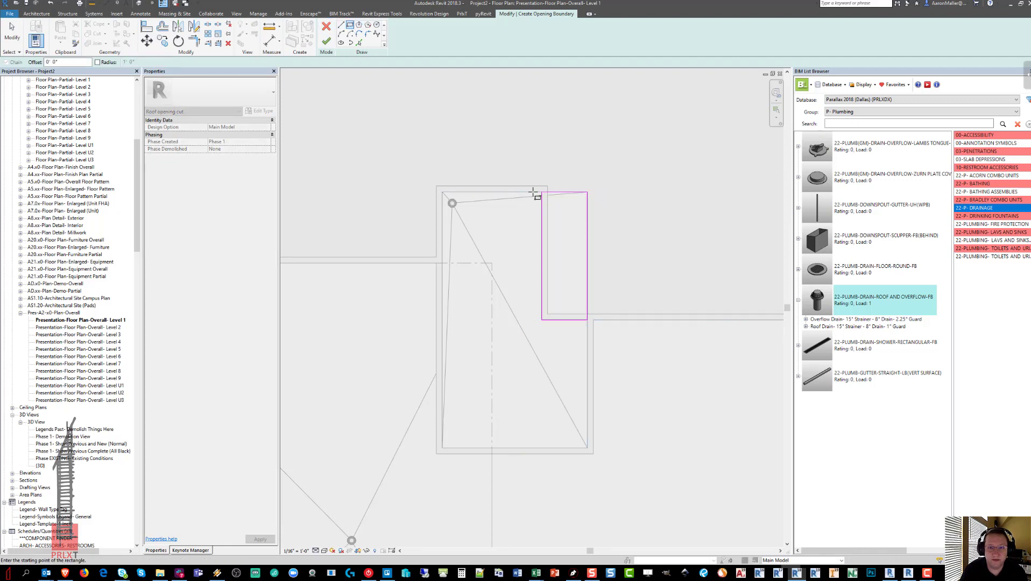
{"action": "scroll", "coordinate": [454, 203], "scroll_direction": "down", "scroll_amount": 1}
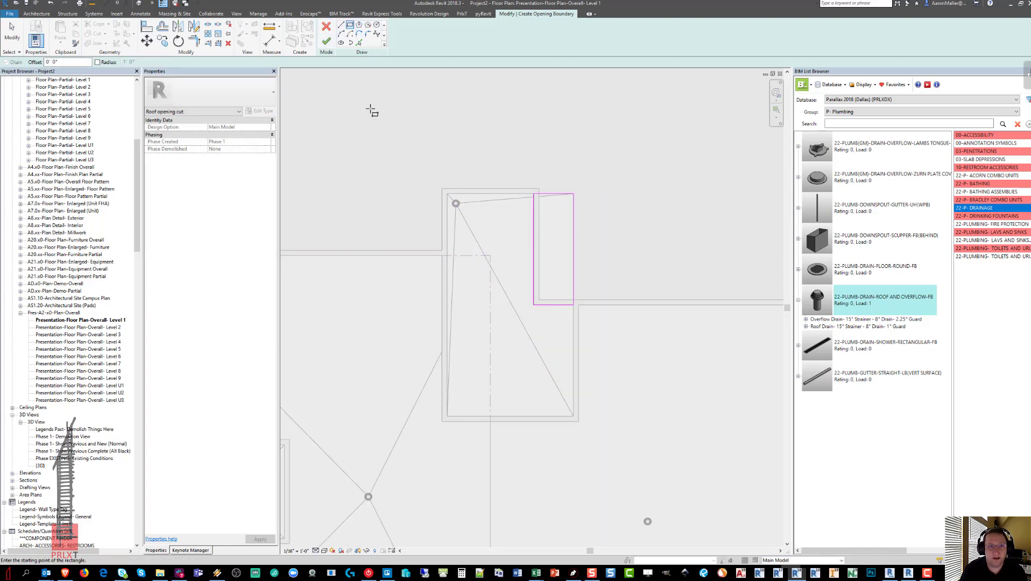
{"action": "left_click", "coordinate": [327, 44]}
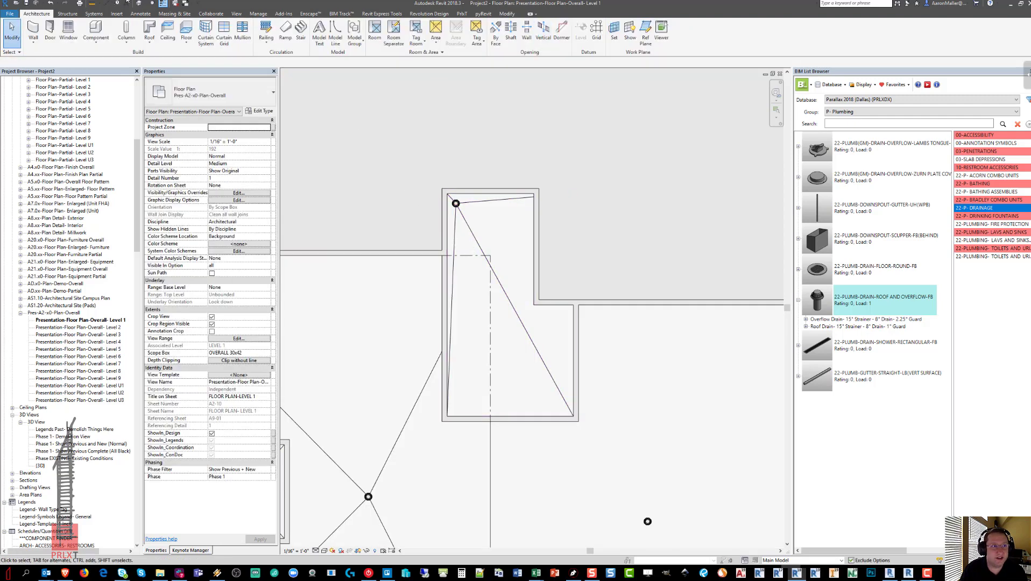
Step: Check the elevations along the small roof's edge at the notch in the 3D view using the Spot Elevation tool
{"action": "left_click", "coordinate": [138, 4]}
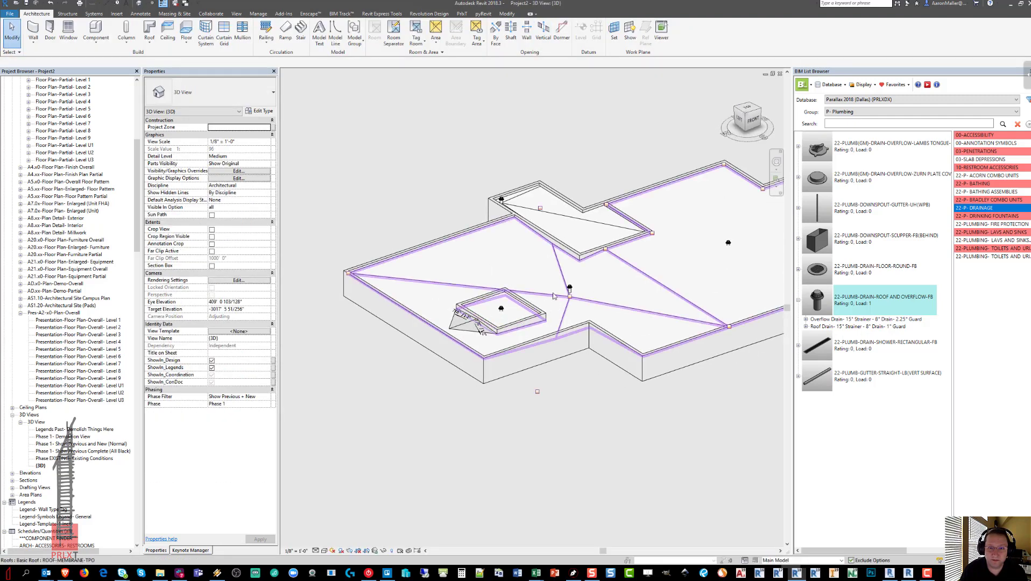
{"action": "scroll", "coordinate": [552, 226], "scroll_direction": "up", "scroll_amount": 5}
{"action": "middle_click_drag", "start_coordinate": [552, 226], "coordinate": [509, 248]}
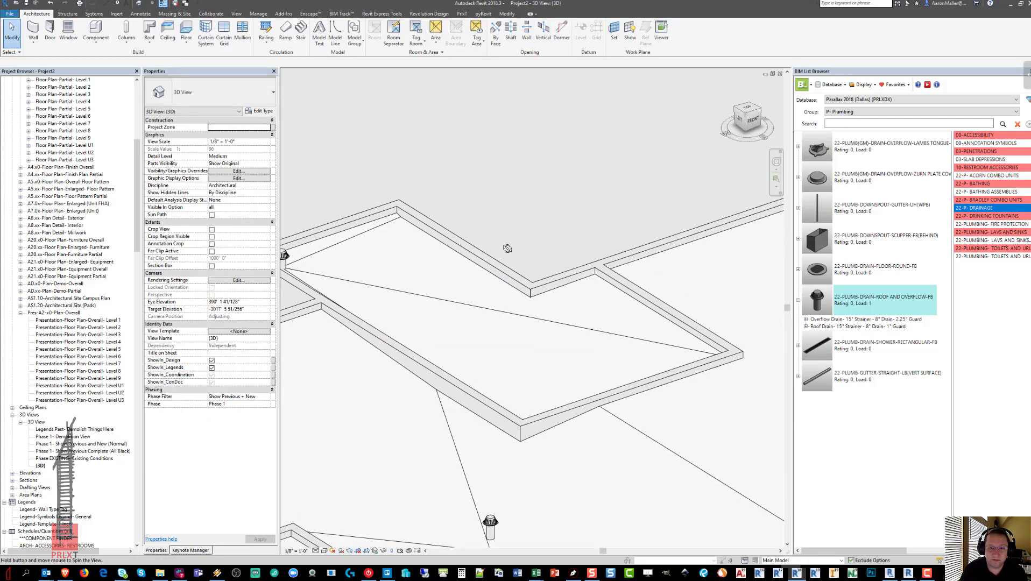
{"action": "left_click", "coordinate": [139, 13]}
{"action": "left_click", "coordinate": [144, 31]}
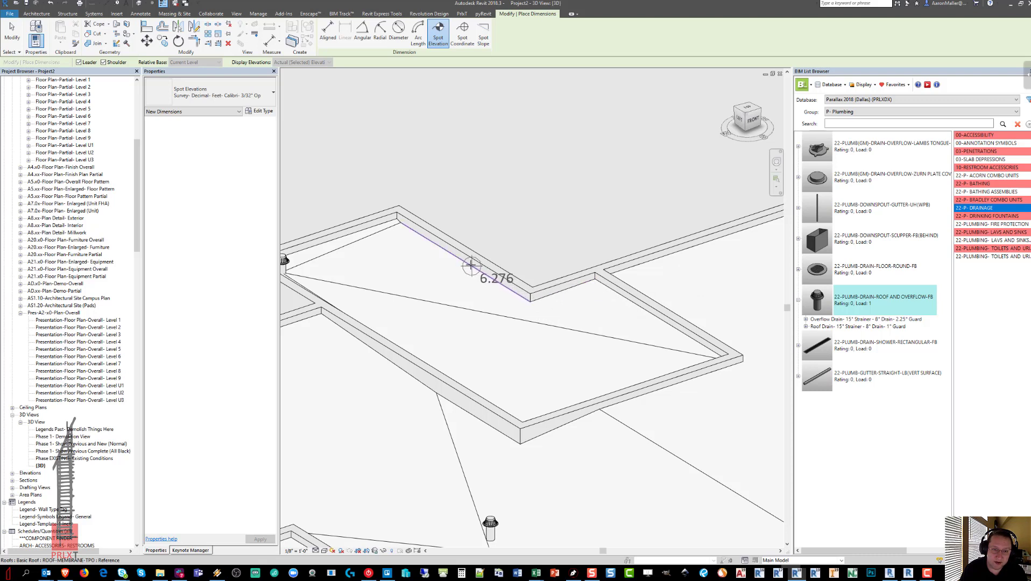
{"action": "middle_click_drag", "start_coordinate": [410, 238], "coordinate": [500, 247]}
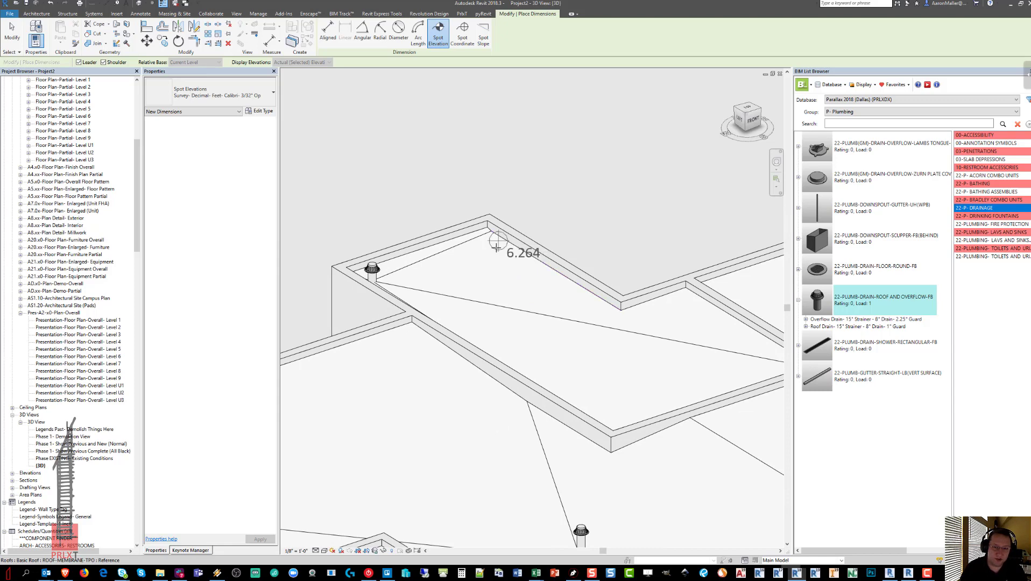
{"action": "key", "text": "Escape"}
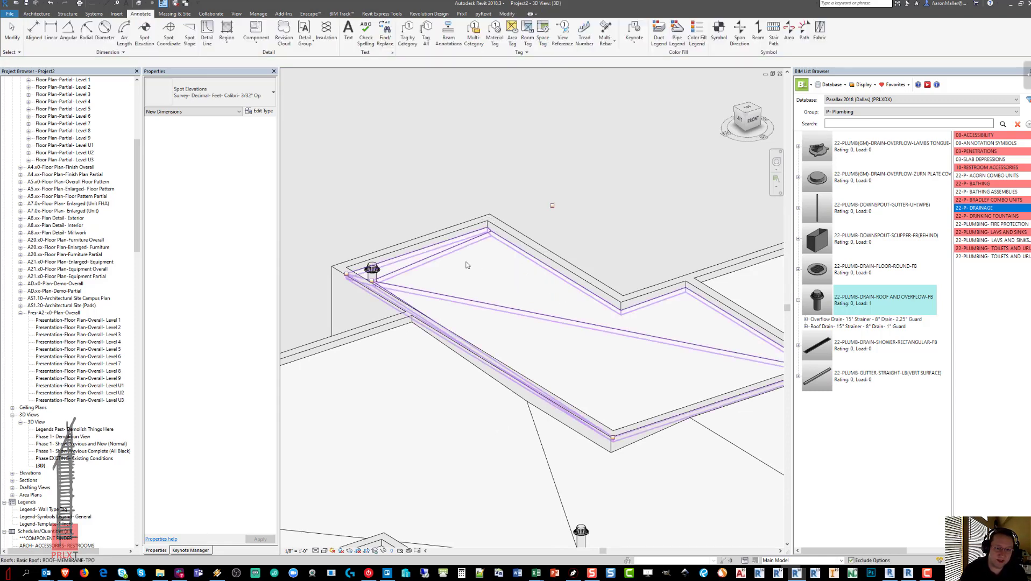
Step: Select the small sloped roof and examine its cut L-shaped outline in 3D against the surrounding main roof
{"action": "scroll", "coordinate": [468, 262], "scroll_direction": "up", "scroll_amount": 3}
{"action": "scroll", "coordinate": [508, 225], "scroll_direction": "down", "scroll_amount": 2}
{"action": "scroll", "coordinate": [508, 225], "scroll_direction": "down", "scroll_amount": 2}
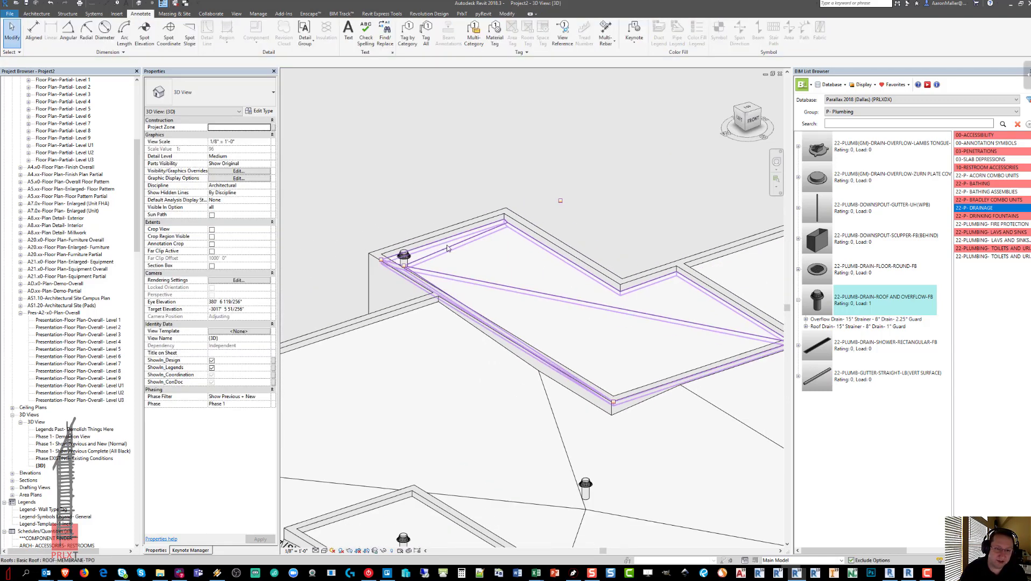
{"action": "left_click", "coordinate": [451, 249]}
{"action": "middle_click_drag", "start_coordinate": [450, 249], "coordinate": [429, 291], "text": "shift"}
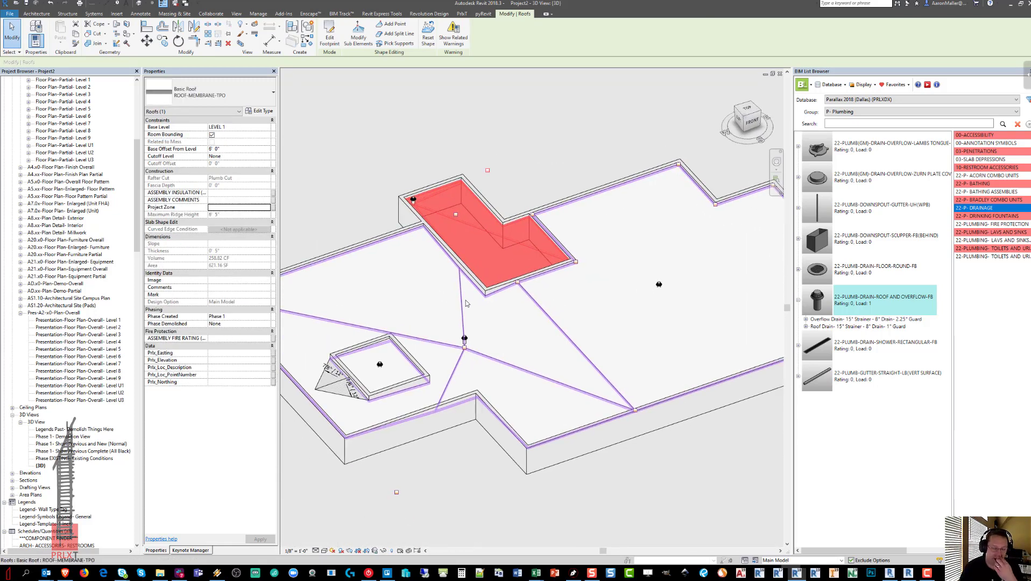
{"action": "scroll", "coordinate": [466, 302], "scroll_direction": "down", "scroll_amount": 4}
{"action": "middle_click_drag", "start_coordinate": [563, 319], "coordinate": [562, 290], "text": "shift"}
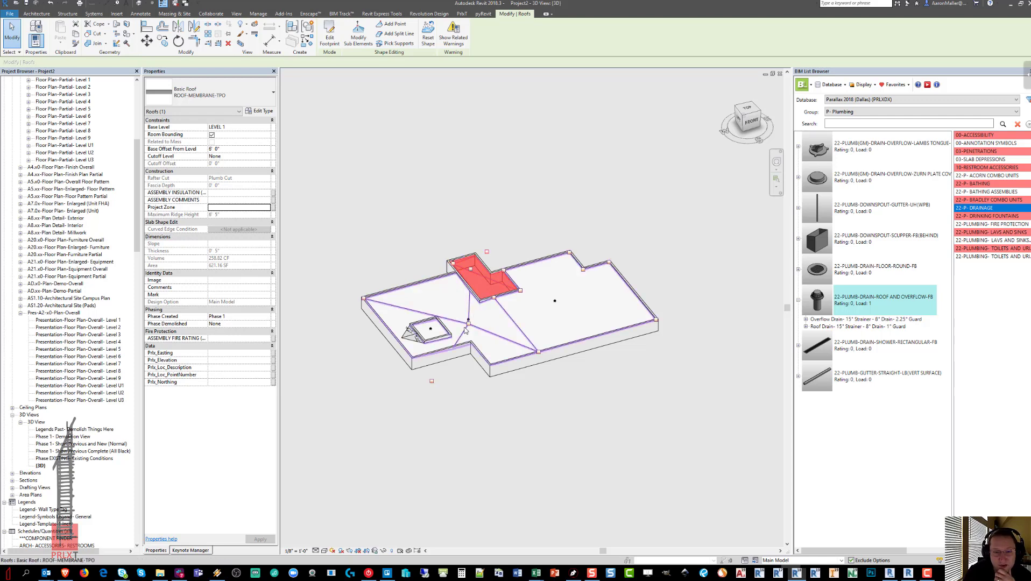
{"action": "scroll", "coordinate": [465, 330], "scroll_direction": "up", "scroll_amount": 4}
Step: Select the main roof and examine its split lines and wall cutouts from directly above
{"action": "left_click", "coordinate": [422, 244]}
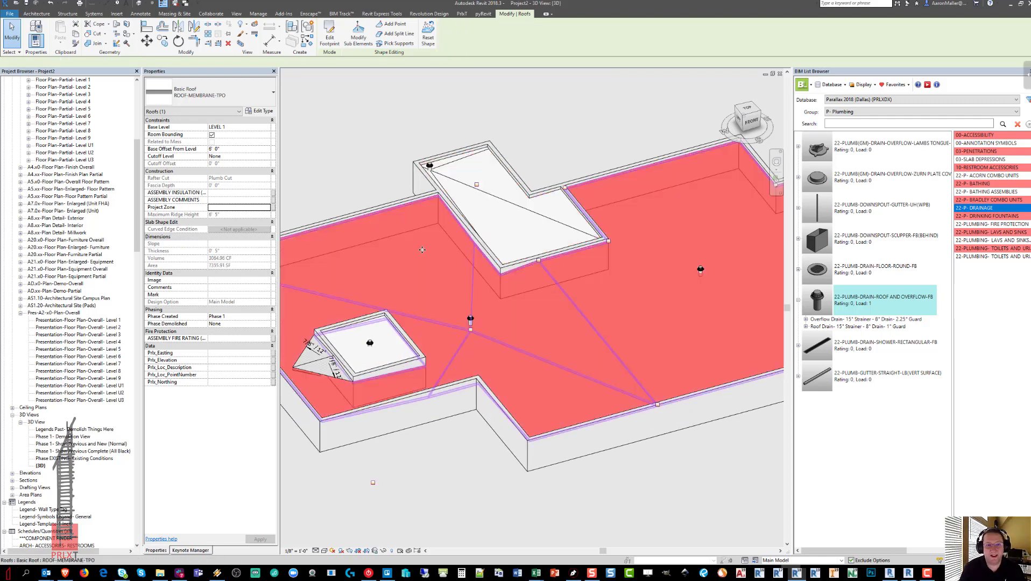
{"action": "middle_click_drag", "start_coordinate": [423, 248], "coordinate": [423, 275]}
{"action": "key", "text": "ctrl"}
{"action": "key", "text": "ctrl"}
{"action": "key", "text": "ctrl"}
{"action": "key", "text": "ctrl"}
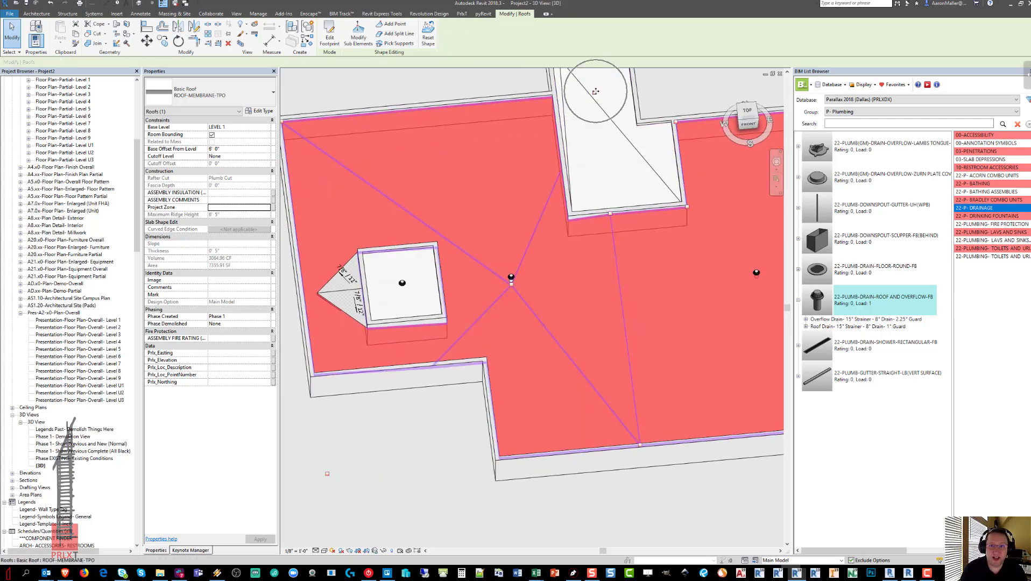
{"action": "middle_click_drag", "start_coordinate": [580, 150], "coordinate": [468, 377], "text": "shift"}
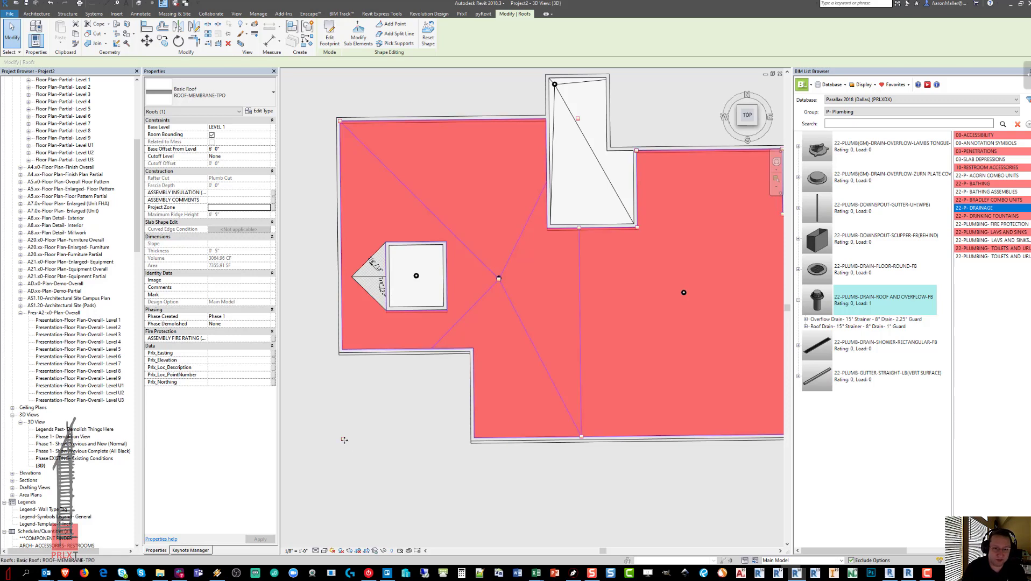
{"action": "key", "text": "Escape"}
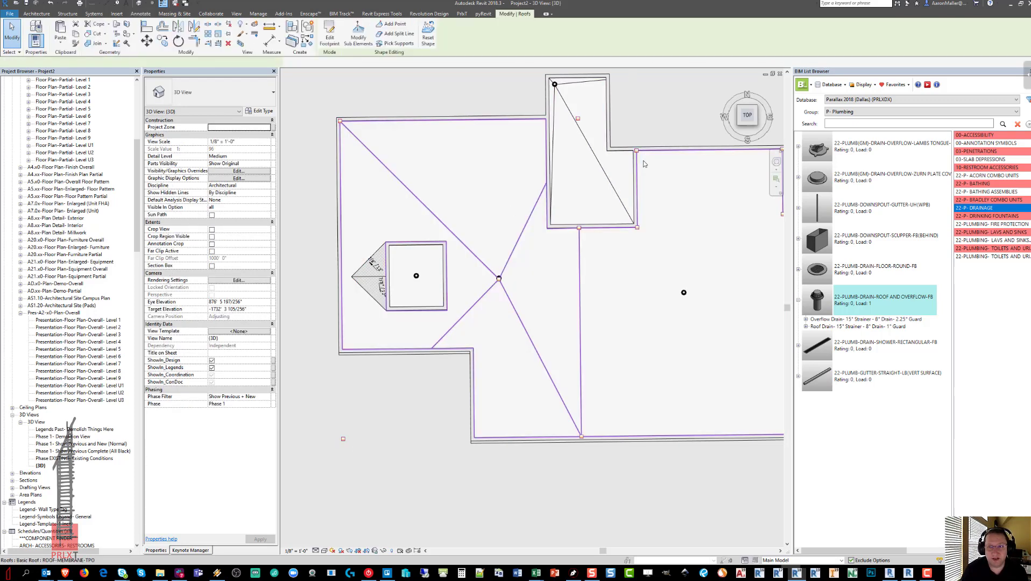
{"action": "left_click", "coordinate": [644, 163]}
{"action": "left_click_drag", "start_coordinate": [753, 116], "coordinate": [734, 113]}
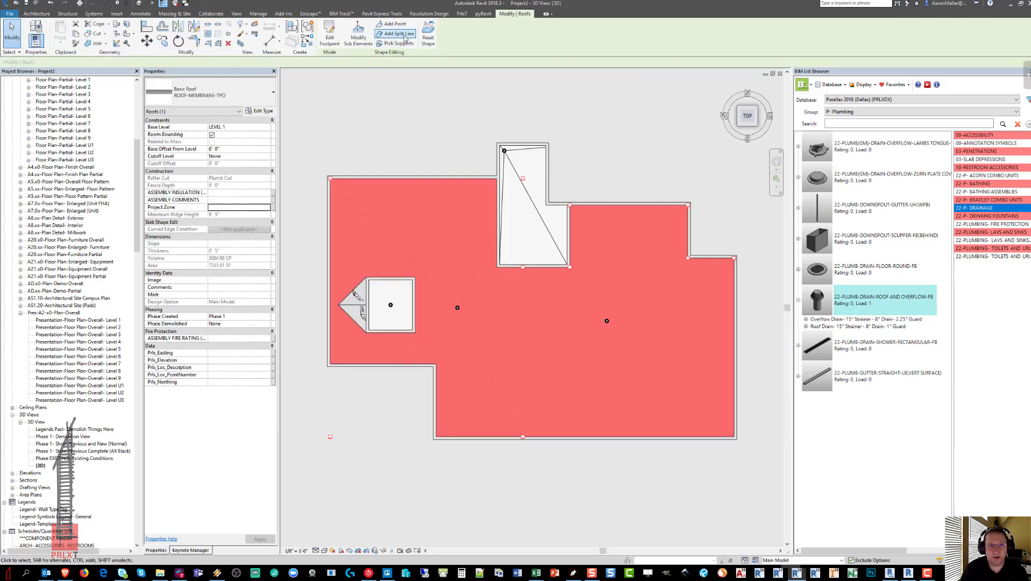
{"action": "left_click", "coordinate": [458, 307]}
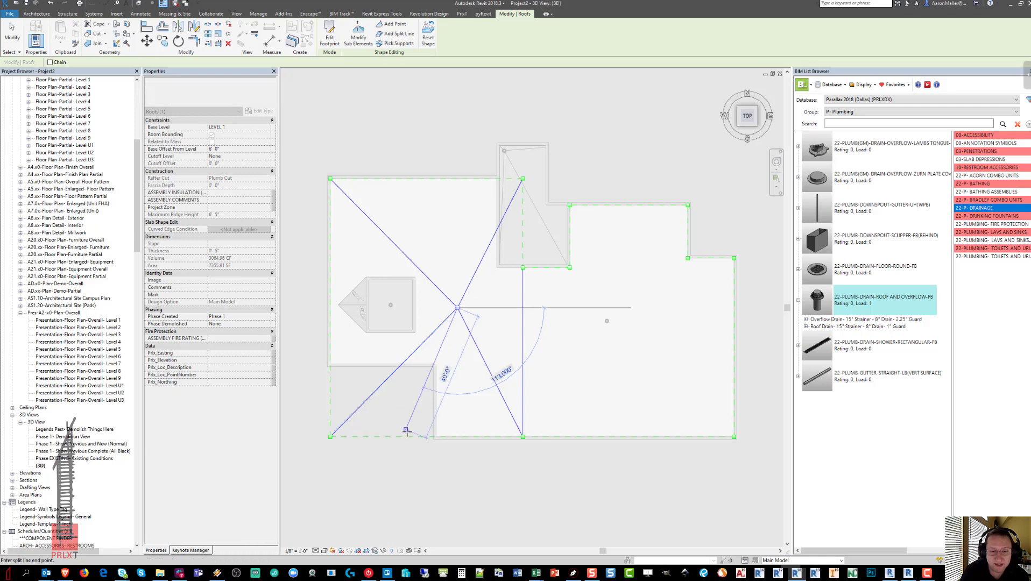
{"action": "key", "text": "Escape"}
{"action": "key", "text": "Escape"}
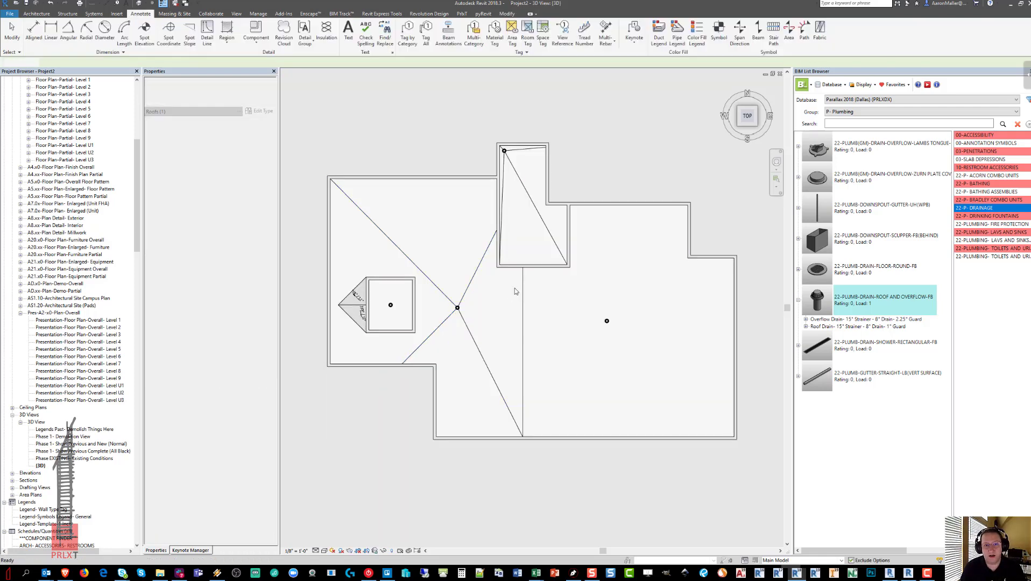
{"action": "middle_click_drag", "start_coordinate": [561, 278], "coordinate": [611, 89], "text": "shift"}
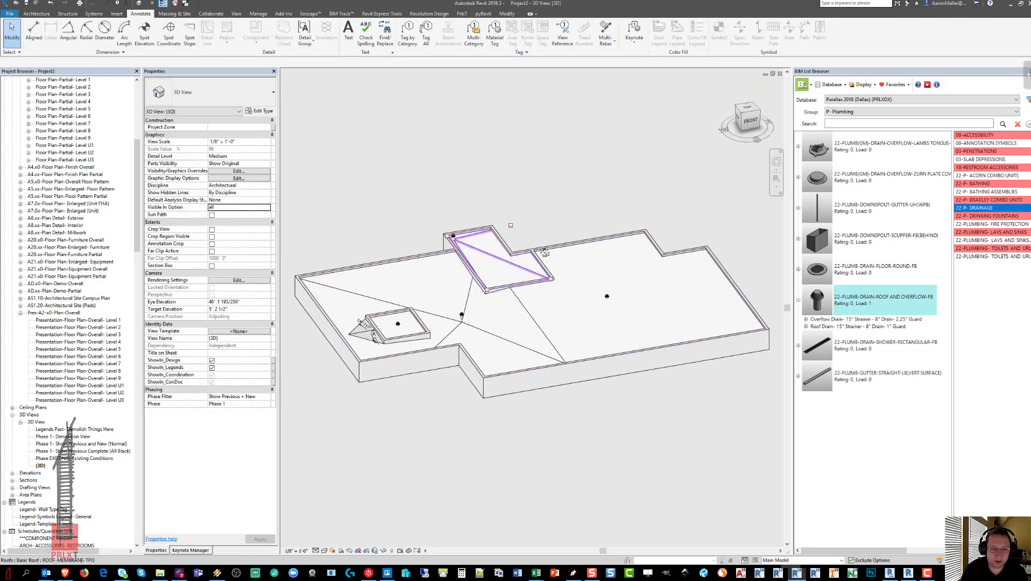
{"action": "middle_click_drag", "start_coordinate": [511, 227], "coordinate": [551, 189], "text": "shift"}
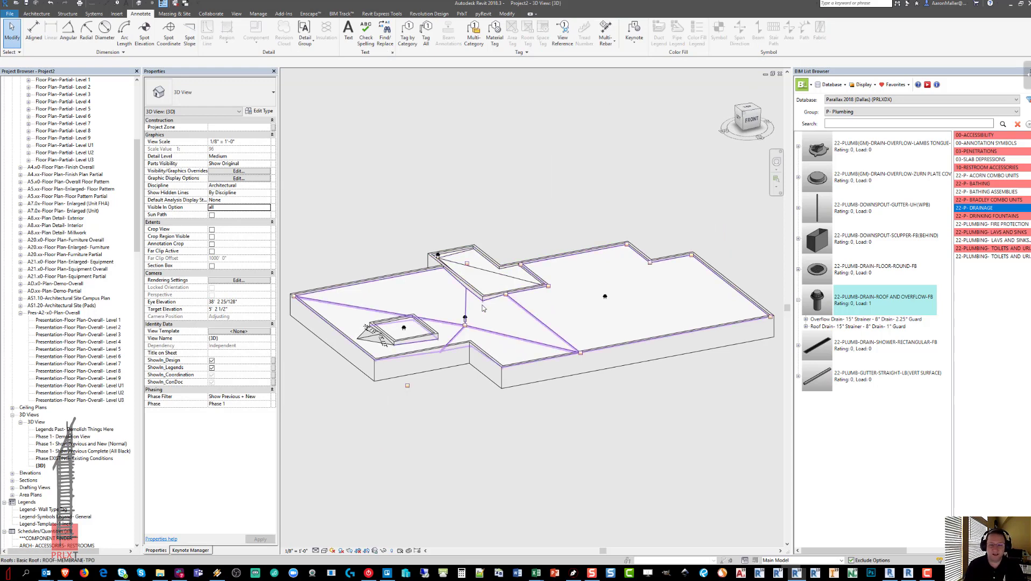